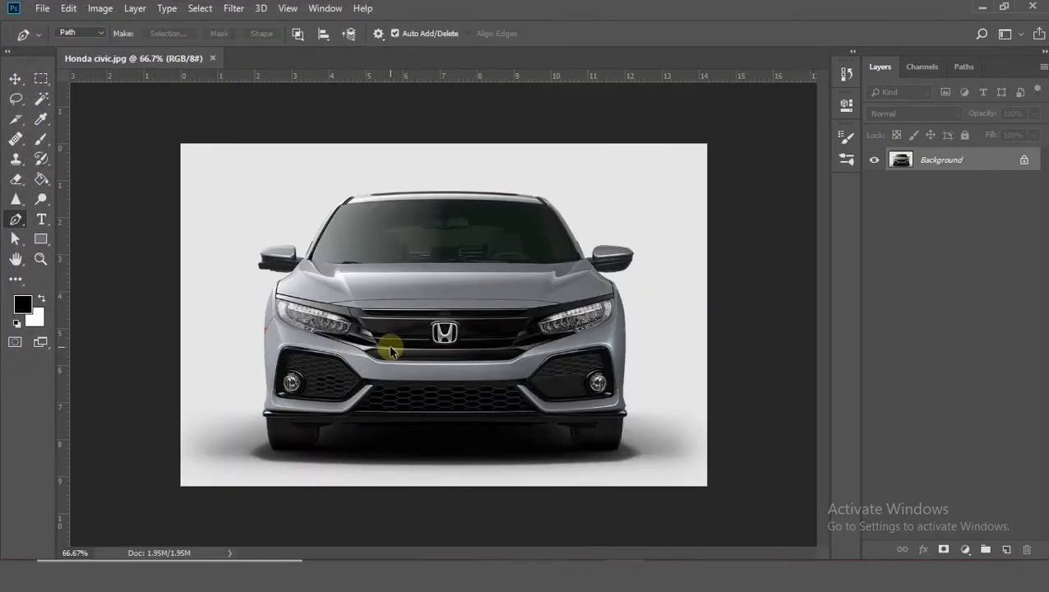
Unlock the Background layer with the car photo and rename it Car.
key("ctrl+plus")
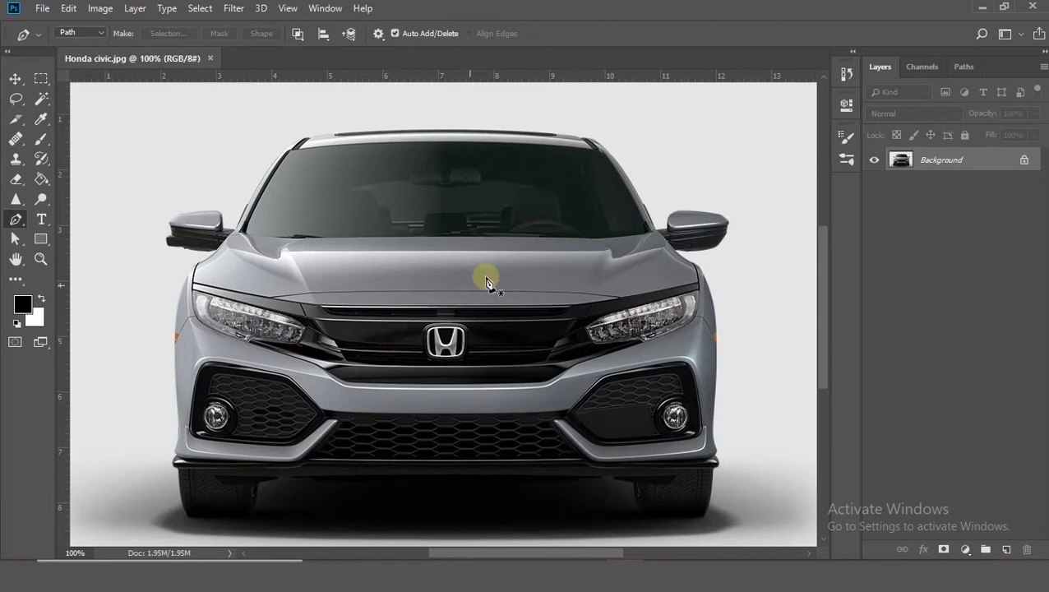
left_click(1024, 162)
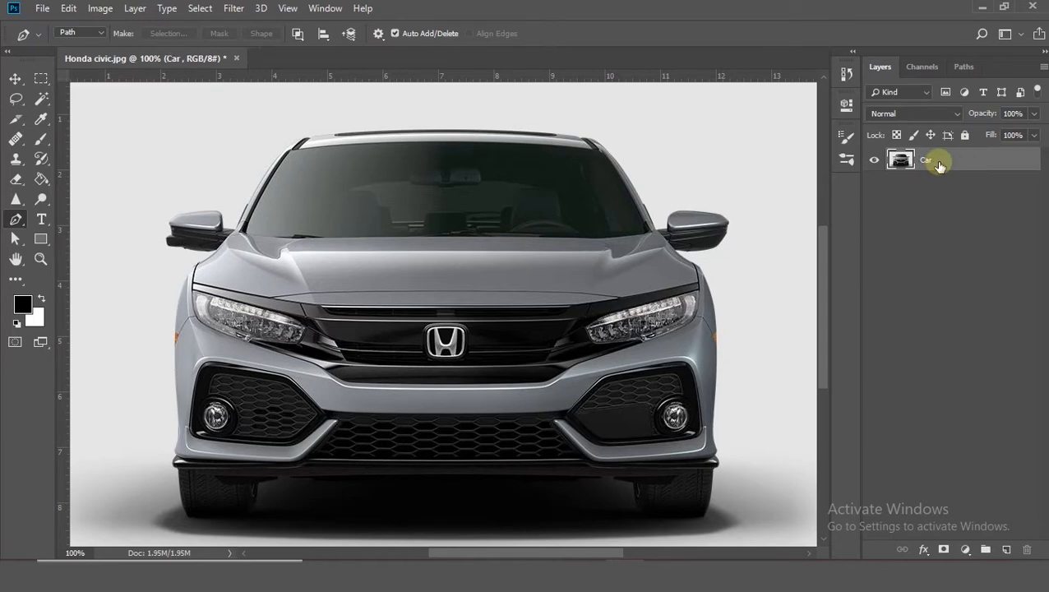
Add a Solid Color fill layer in near-black #151414 above the Car layer.
left_click(964, 549)
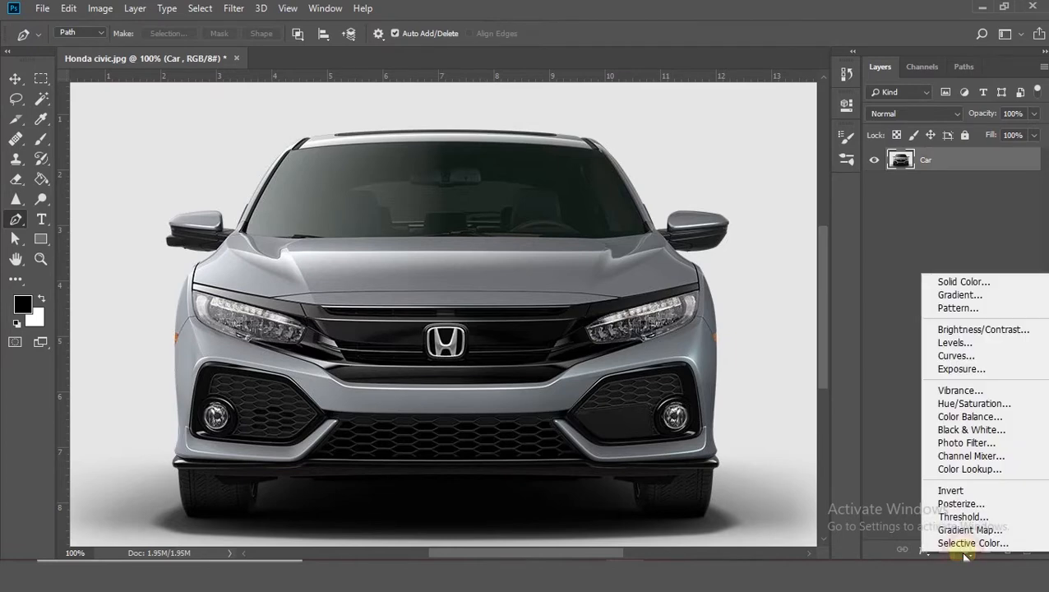
left_click(964, 283)
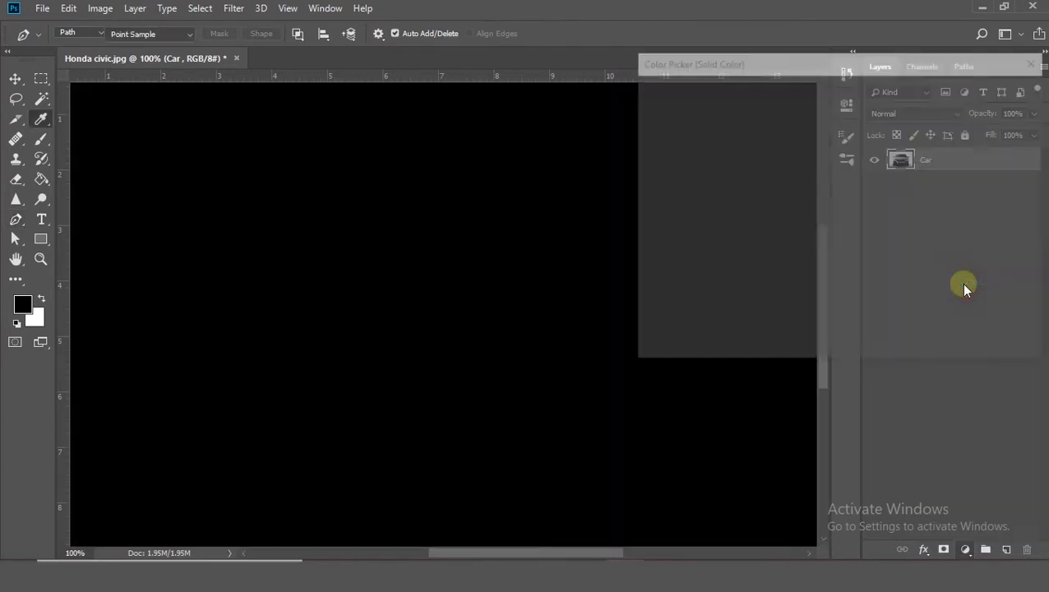
left_click_drag(652, 291, 652, 280)
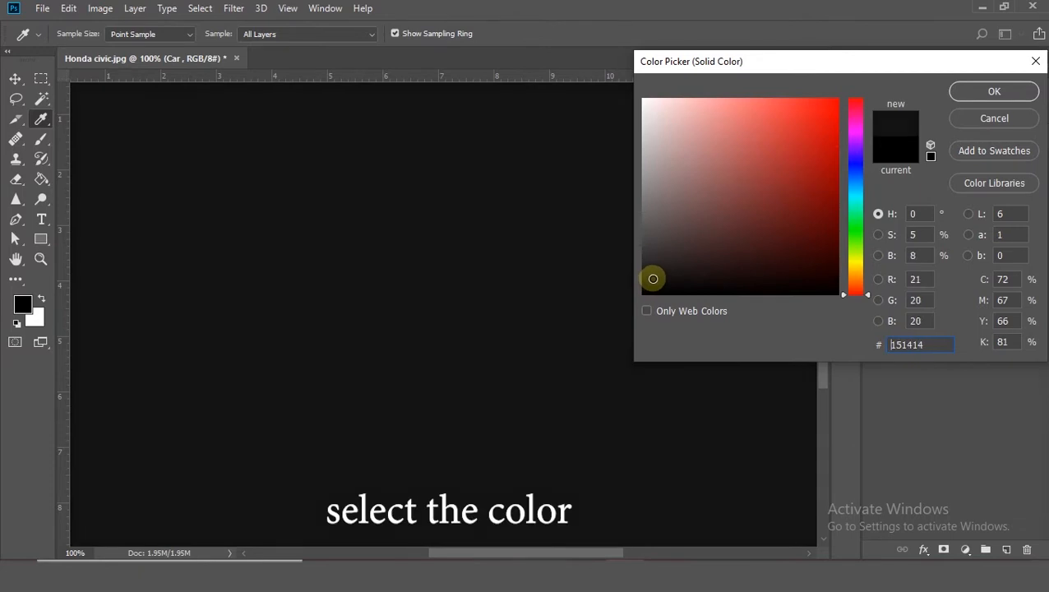
left_click(990, 95)
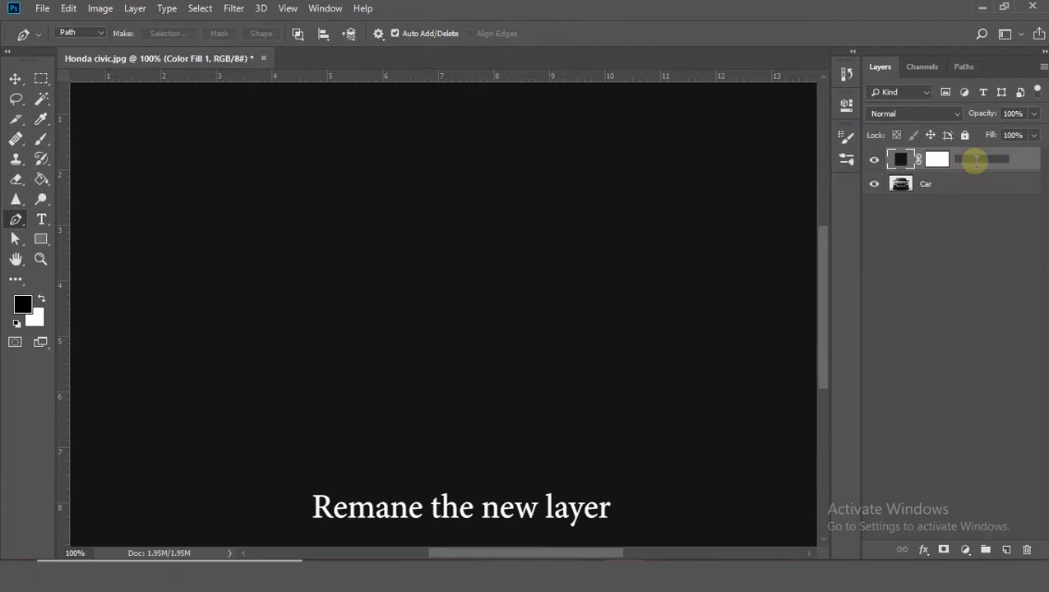
Rename the color fill layer to black and fill its layer mask with black to hide the fill.
left_click(977, 159)
type("black")
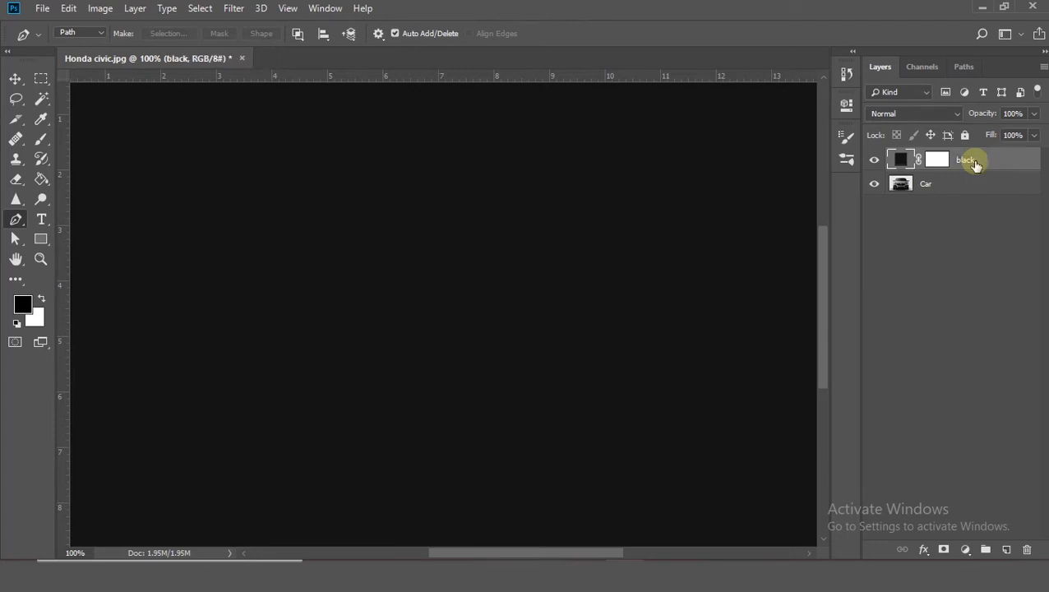
left_click(938, 162)
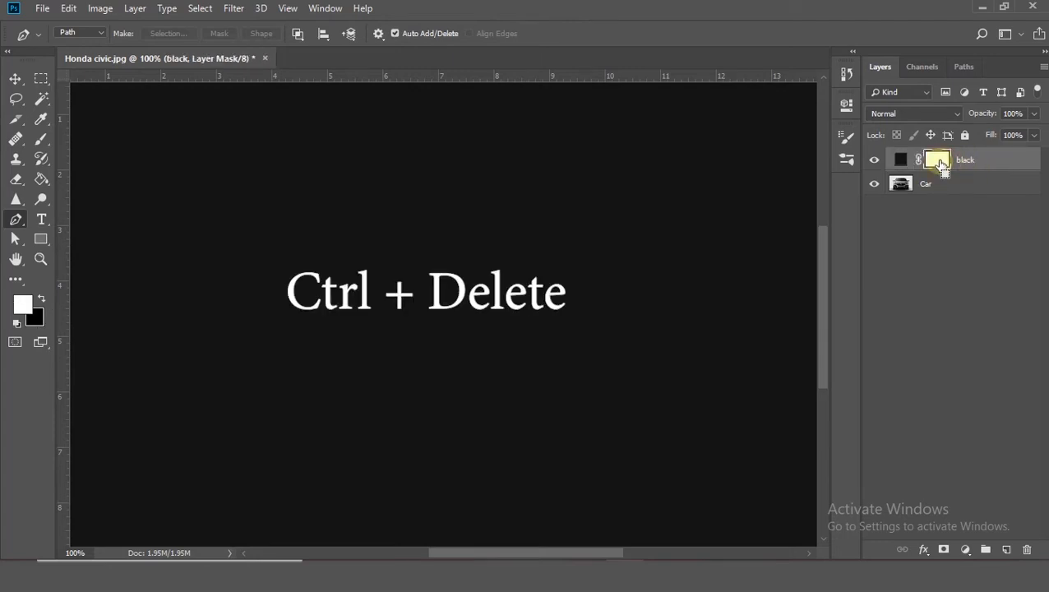
key("ctrl+Delete")
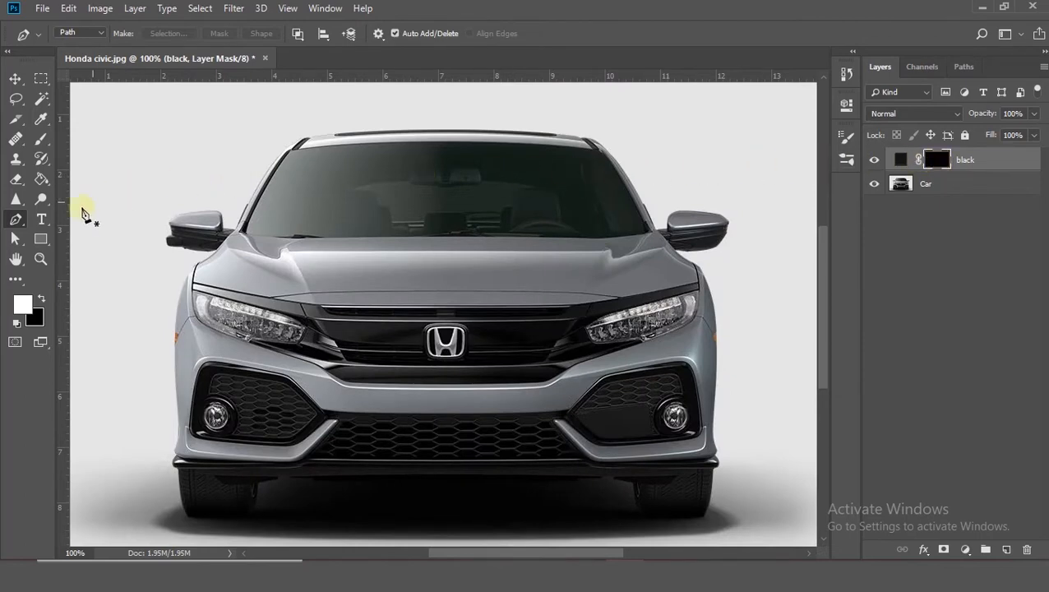
With the Pen tool, start a path at the windshield's upper-left corner and trace along its upper edge.
right_click(12, 226)
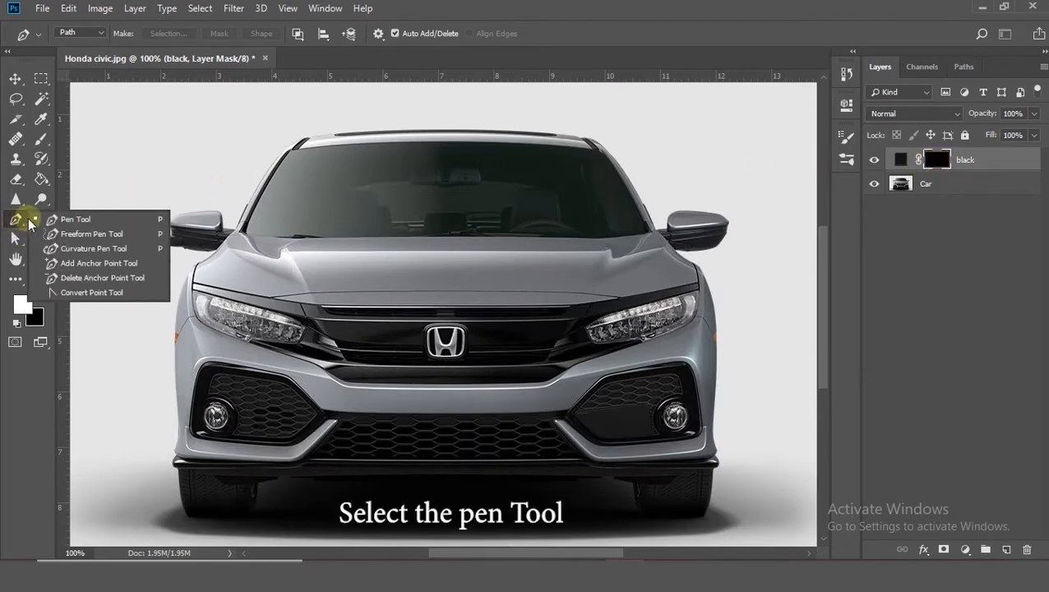
left_click(95, 218)
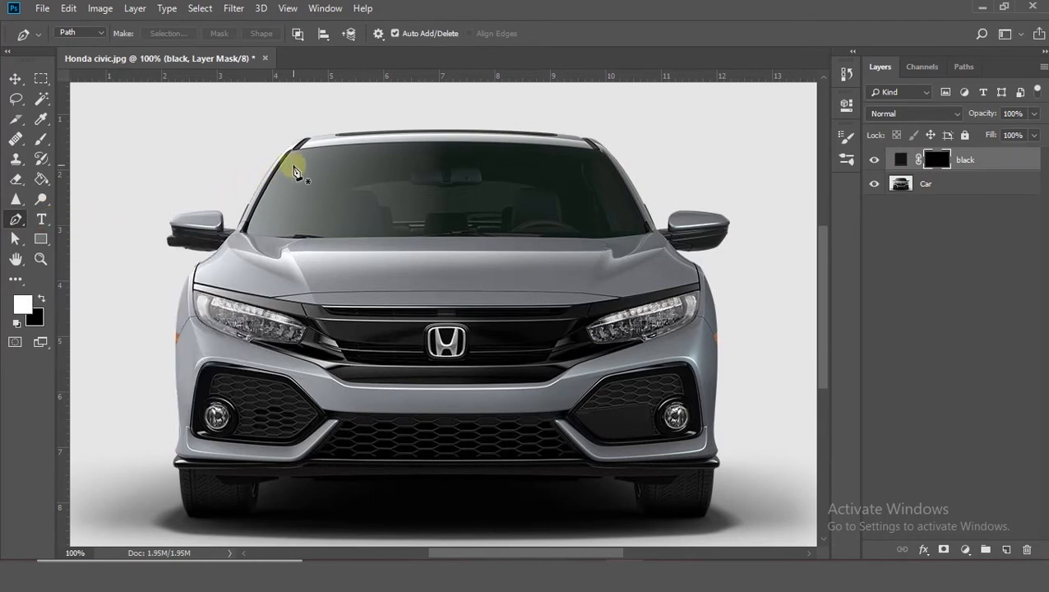
scroll(293, 158, "up", 6)
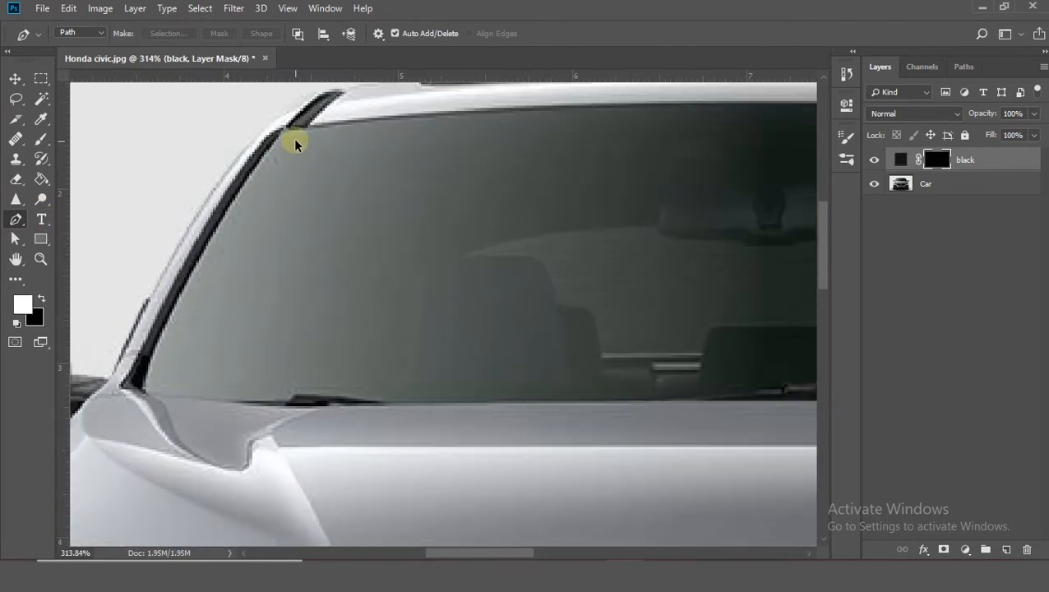
left_click(283, 131)
left_click(599, 111)
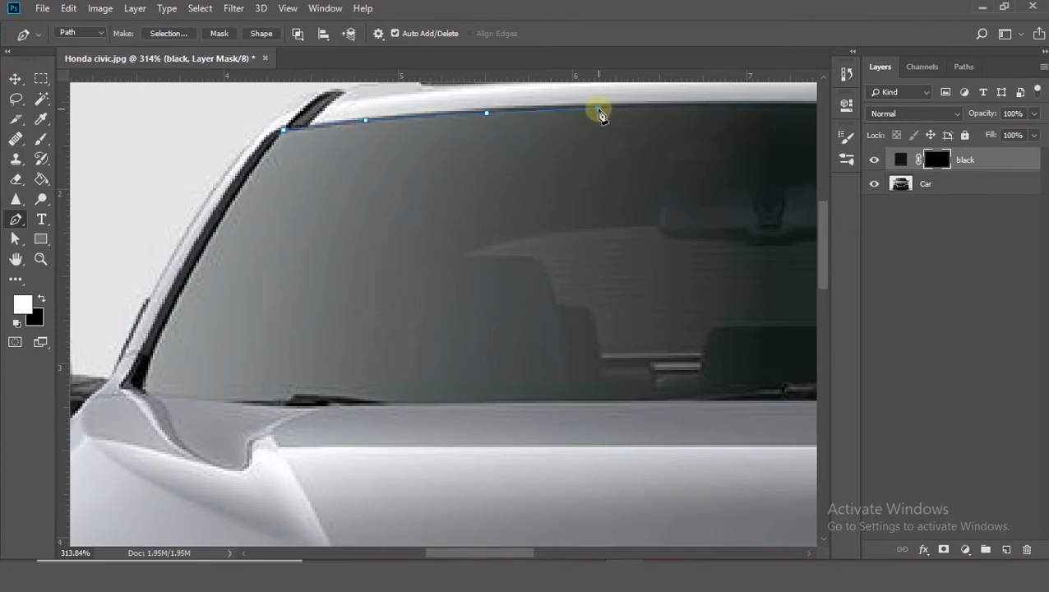
left_click_drag(508, 552, 594, 553)
left_click(425, 104)
left_click(529, 104)
left_click(633, 106)
left_click(767, 113)
Continue the path around the windshield's upper-right corner, down its right side and onto the lower edge.
scroll(768, 113, "down", 4)
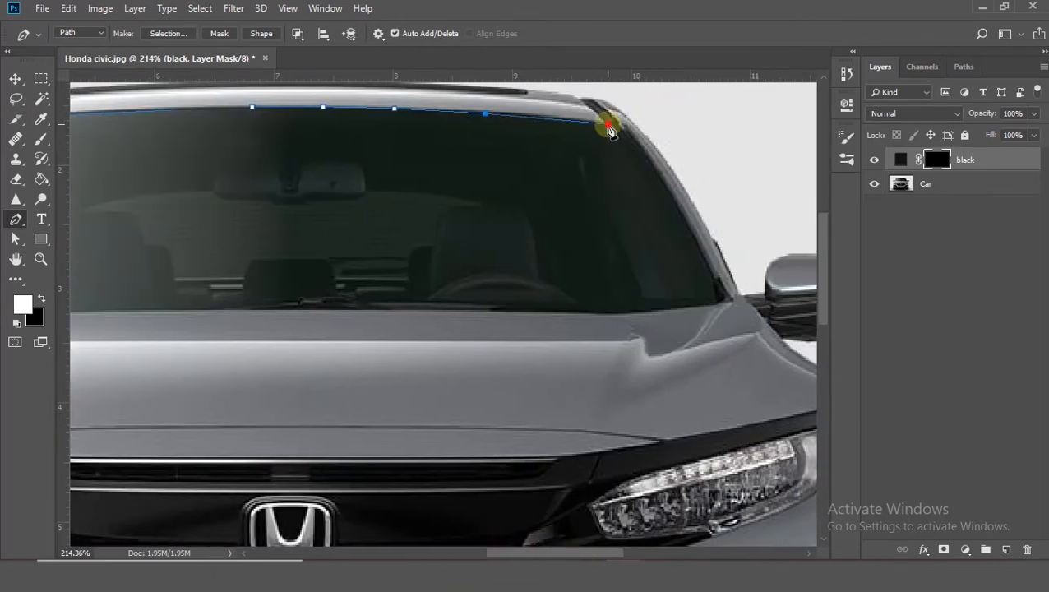
scroll(610, 130, "up", 3)
left_click(608, 126)
left_click(624, 138)
left_click(636, 153)
left_click(760, 370)
left_click(760, 411)
left_click(666, 420)
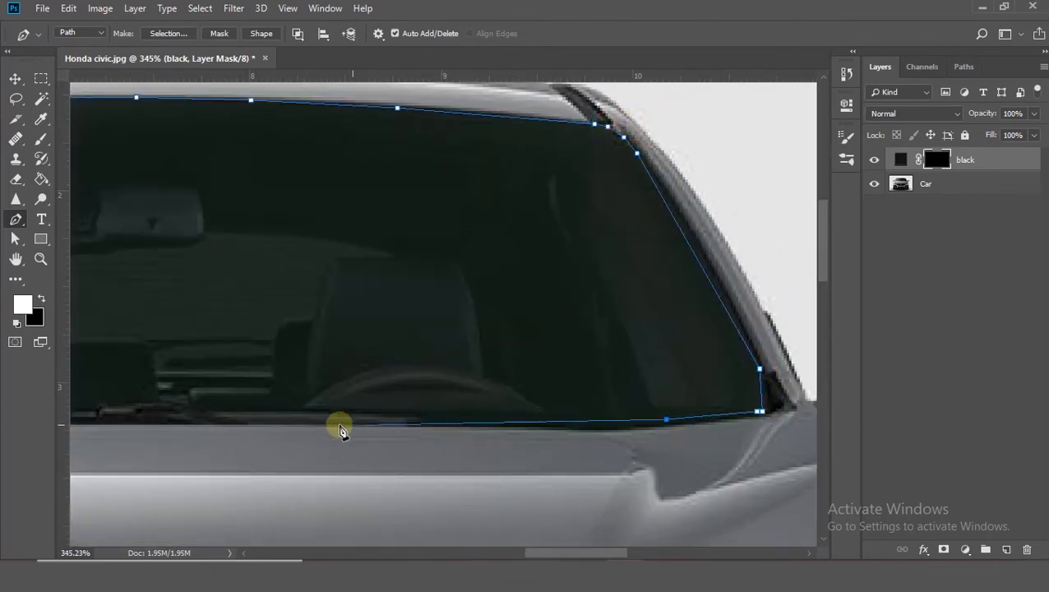
Trace the windshield's lower edge and left side, closing the path at its starting point.
left_click_drag(578, 552, 496, 553)
left_click(249, 423)
left_click(206, 423)
scroll(271, 489, "left", 5)
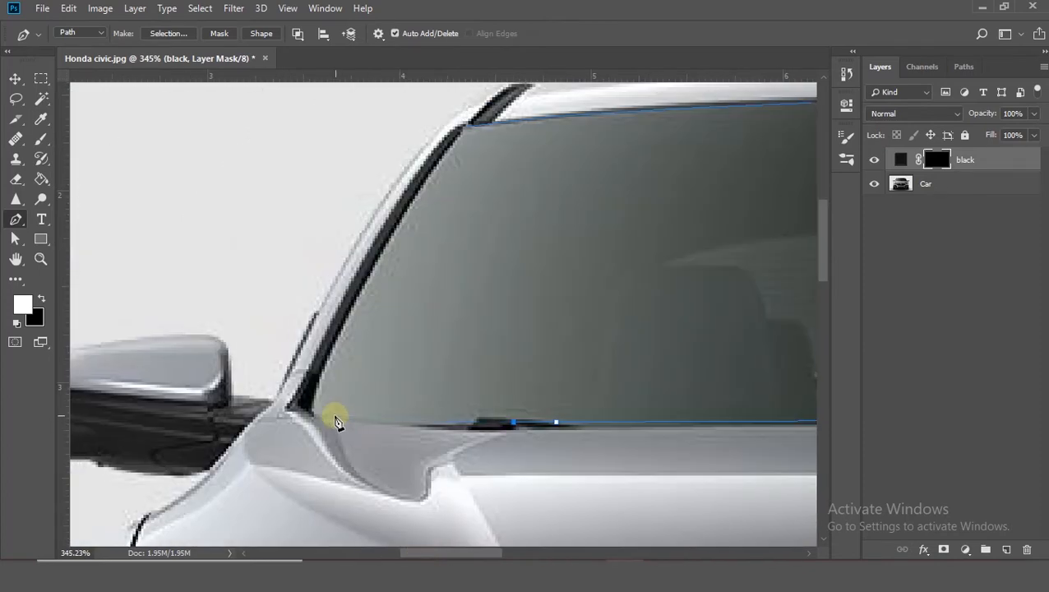
left_click(317, 417)
left_click(311, 406)
left_click(323, 366)
left_click(359, 296)
left_click(402, 219)
left_click(470, 130)
scroll(480, 398, "down", 5)
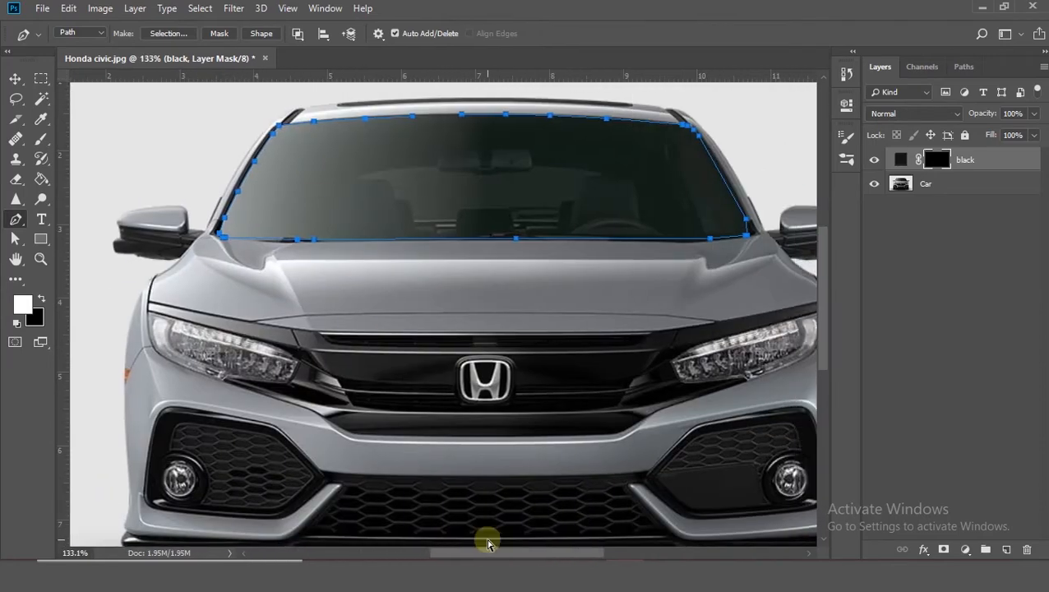
Select the windshield path's area, fill it with white on the black layer's mask, deselect, and check both layers by hiding and showing them.
key("ctrl+Return")
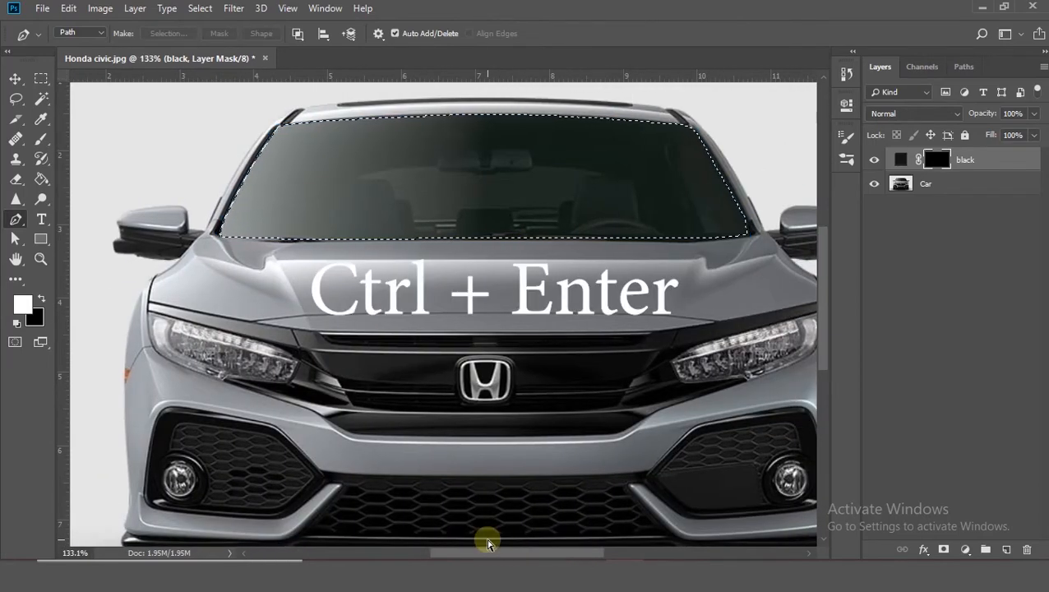
key("alt+Delete")
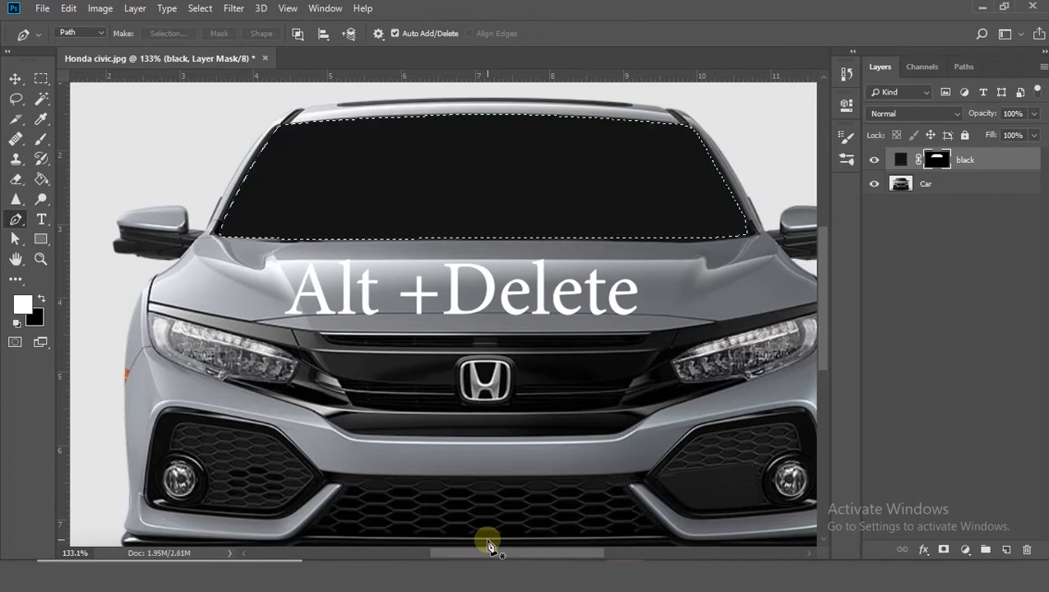
key("ctrl+d")
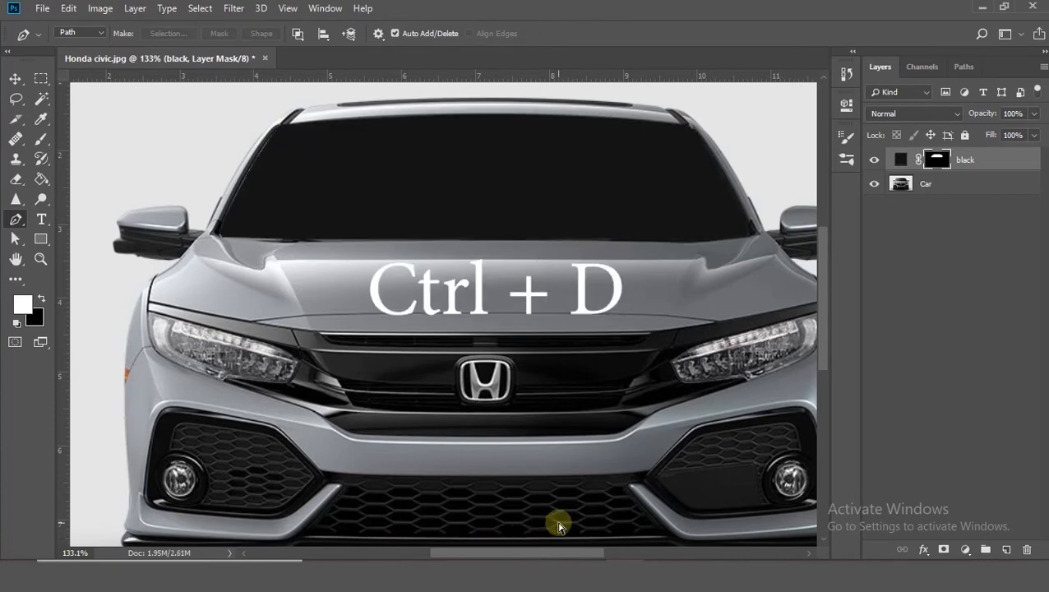
scroll(556, 518, "down", 3)
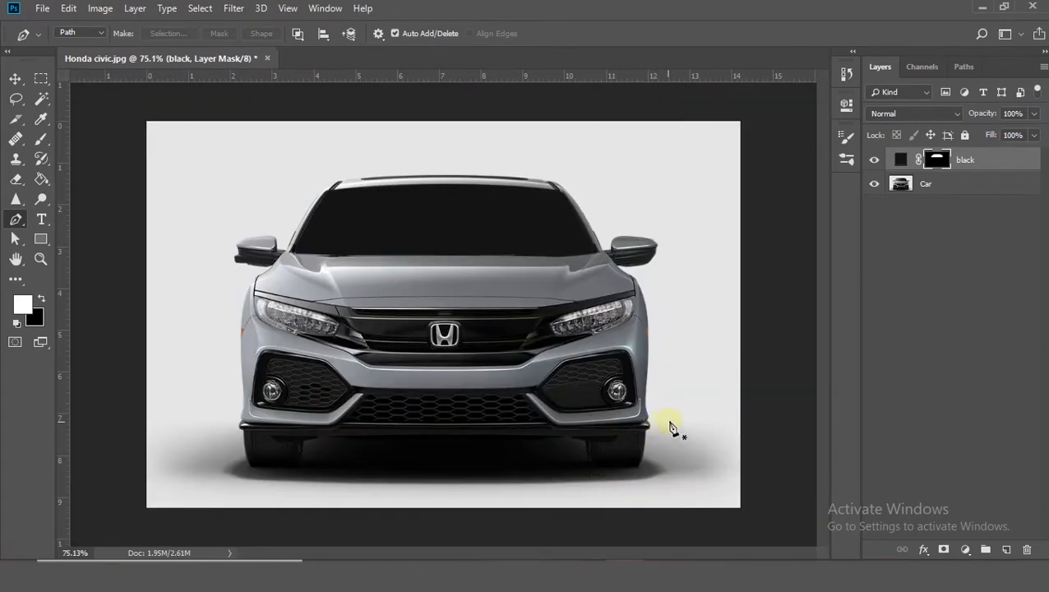
left_click(873, 159)
left_click(872, 159)
left_click(875, 185)
left_click(875, 185)
Trace a pen path down the inner edge of the car's right-hand tire in the photo and across its base.
scroll(608, 427, "up", 4)
scroll(658, 501, "down", 4)
left_click(539, 366)
scroll(540, 370, "up", 2)
left_click(537, 356)
left_click(538, 378)
left_click(540, 402)
left_click(547, 423)
left_click(550, 443)
left_click(555, 460)
left_click(561, 478)
left_click(567, 490)
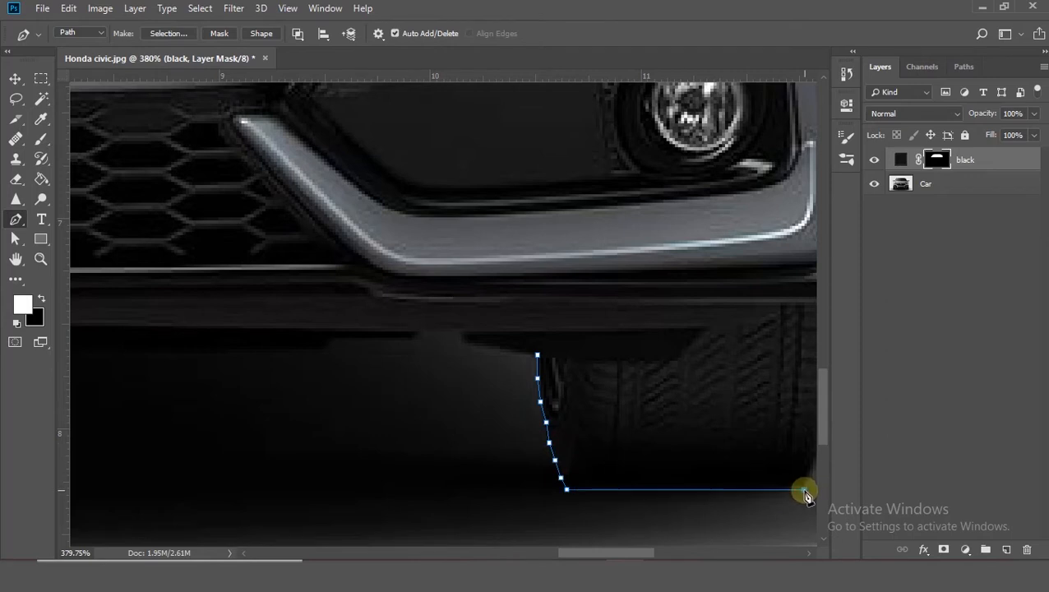
left_click(804, 490)
Continue the path up the right-hand tire's outer edge and back below the bumper, closing it.
scroll(627, 470, "right", 3)
left_click(564, 454)
left_click(574, 428)
left_click(578, 399)
left_click(581, 369)
left_click(584, 331)
left_click(586, 302)
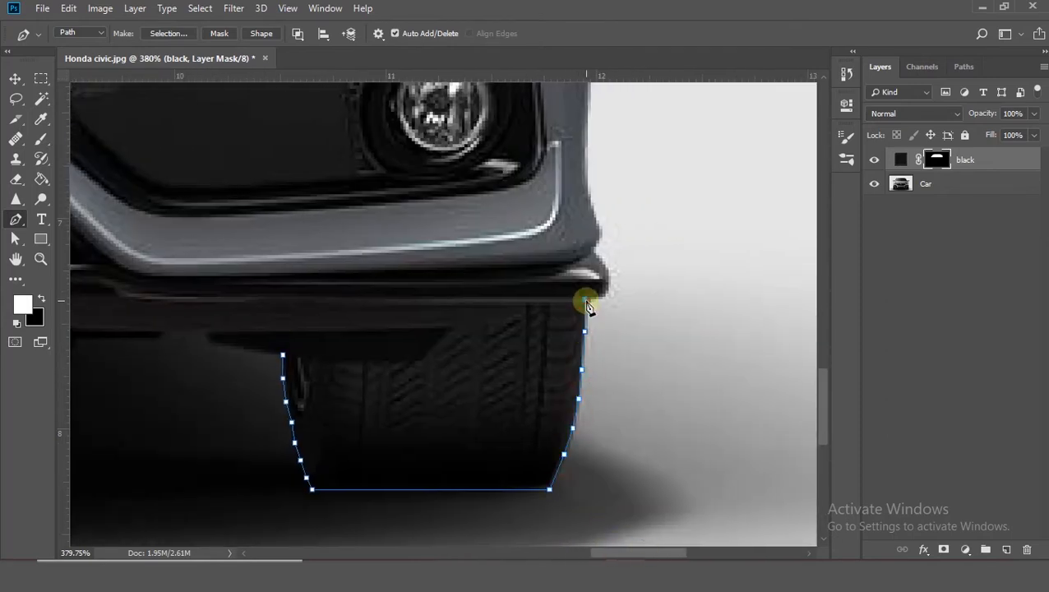
left_click(506, 323)
left_click(285, 331)
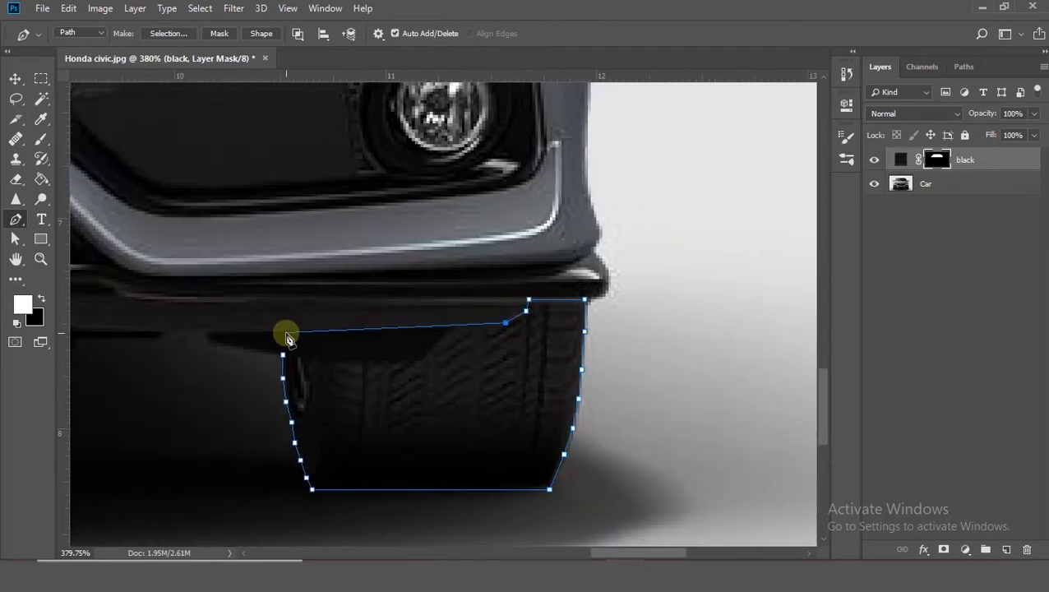
left_click(283, 355)
Convert the right-hand tire path to a selection, fill it with white on the black layer's mask, and deselect.
key("ctrl+Return")
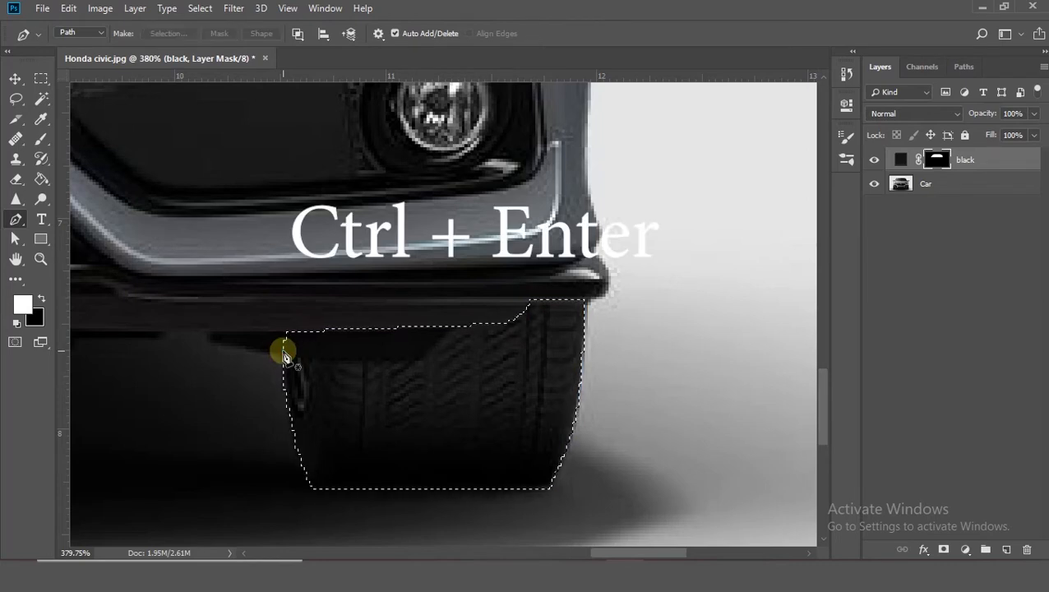
key("alt+Delete")
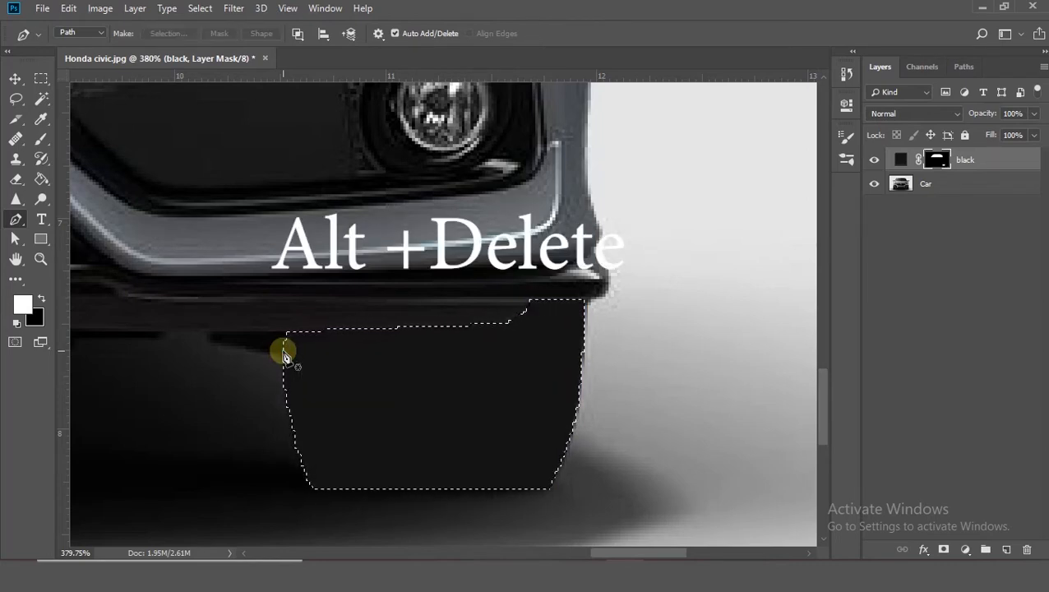
key("ctrl+d")
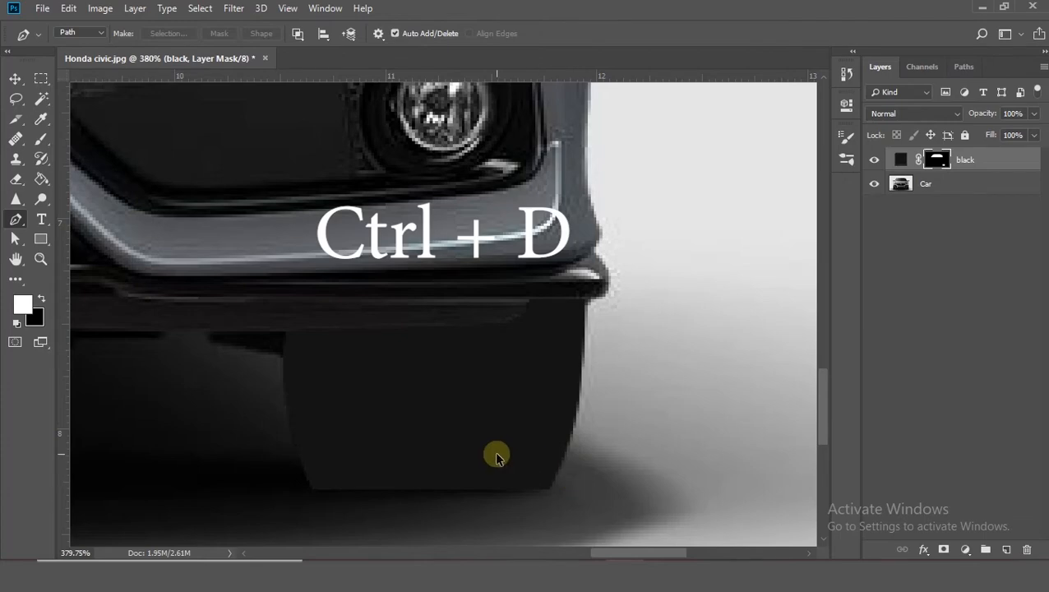
scroll(424, 447, "down", 5)
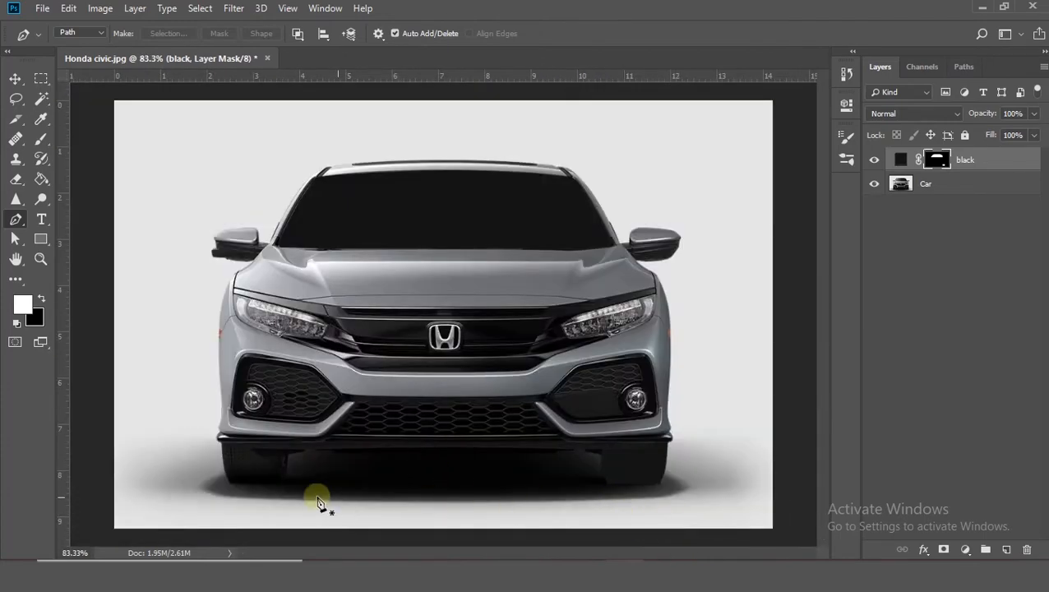
Trace a pen path down the outer edge of the left-hand tire, from the bumper to the tire's base.
scroll(208, 467, "up", 8)
scroll(272, 348, "down", 2)
left_click_drag(268, 265, 267, 309)
left_click(269, 360)
left_click(276, 385)
left_click(283, 412)
left_click(295, 438)
left_click(305, 460)
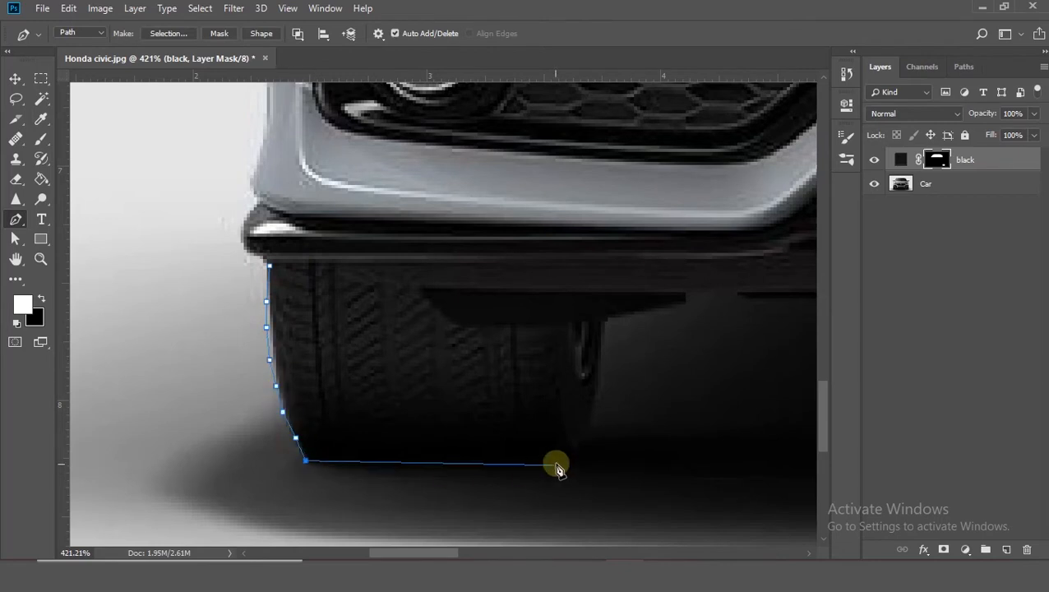
Continue the path across the left-hand tire's base and up its inner edge.
left_click(567, 460)
left_click(582, 448)
left_click(588, 431)
left_click(598, 400)
left_click(601, 375)
left_click(605, 337)
left_click(604, 318)
Trace the left-hand tire's upper boundary beneath the bumper and close the path at its starting point.
left_click(454, 320)
left_click(435, 305)
left_click(422, 289)
left_click(353, 284)
left_click(344, 278)
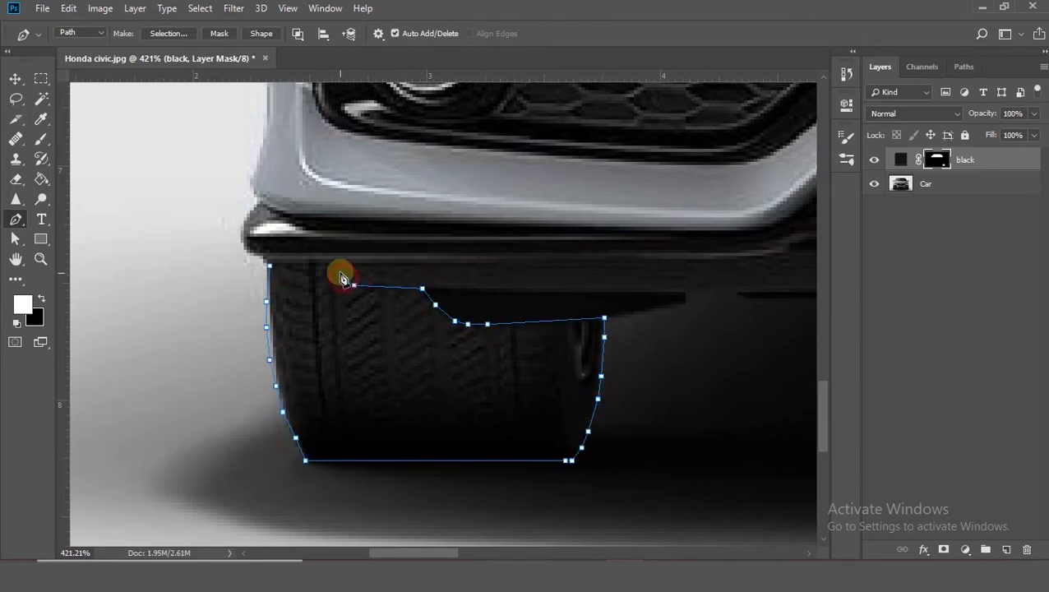
left_click(337, 269)
left_click(334, 263)
left_click(269, 265)
Fill the left-hand tire path's area with white on the black layer's mask, deselect, and check the shapes with the Car layer hidden briefly.
key("ctrl+Return")
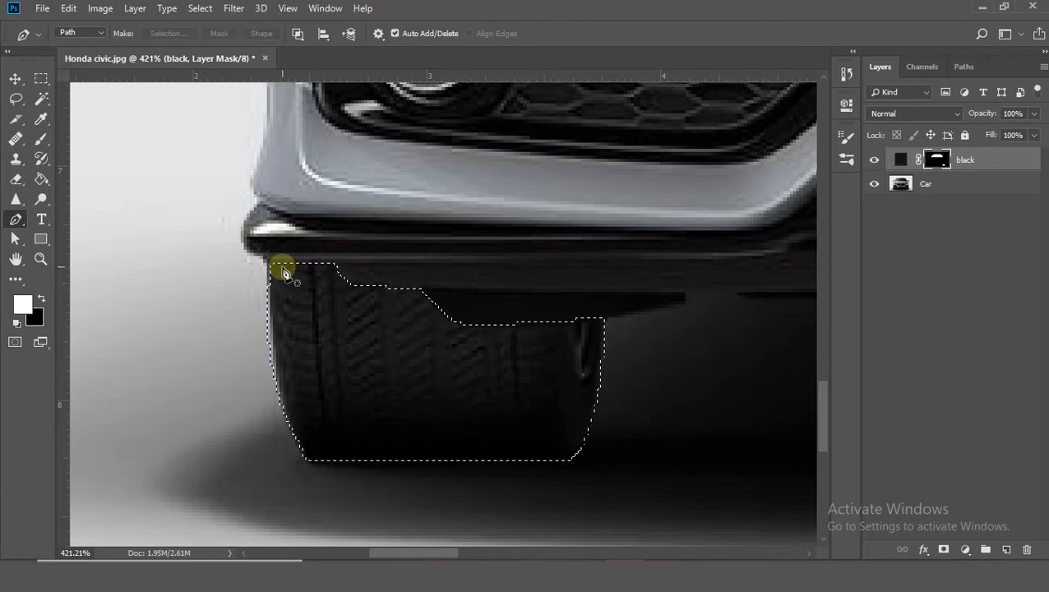
key("alt+BackSpace")
scroll(282, 269, "down", 10)
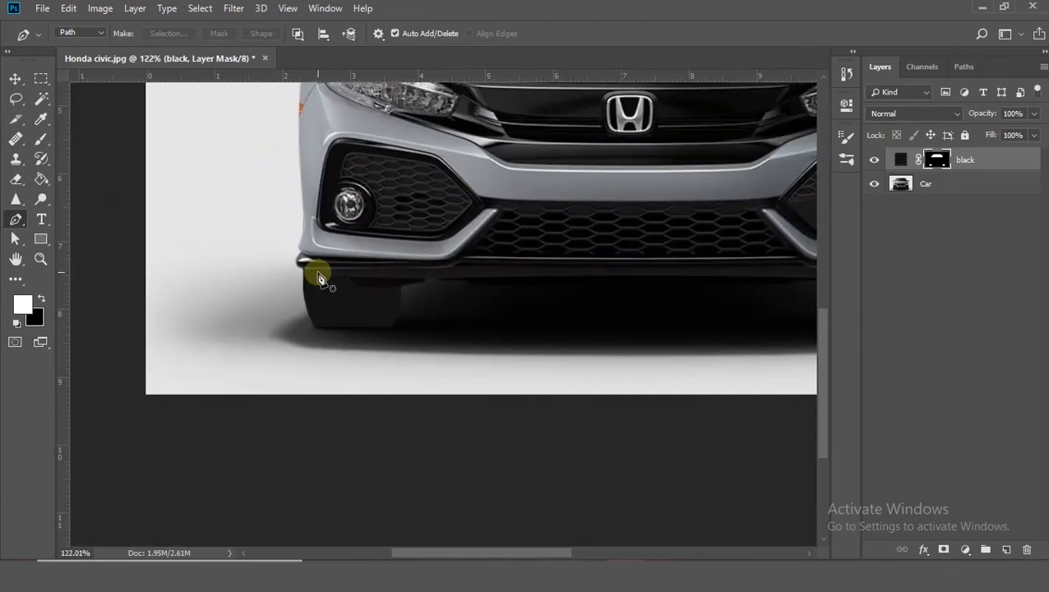
scroll(322, 279, "down", 1)
key("ctrl+0")
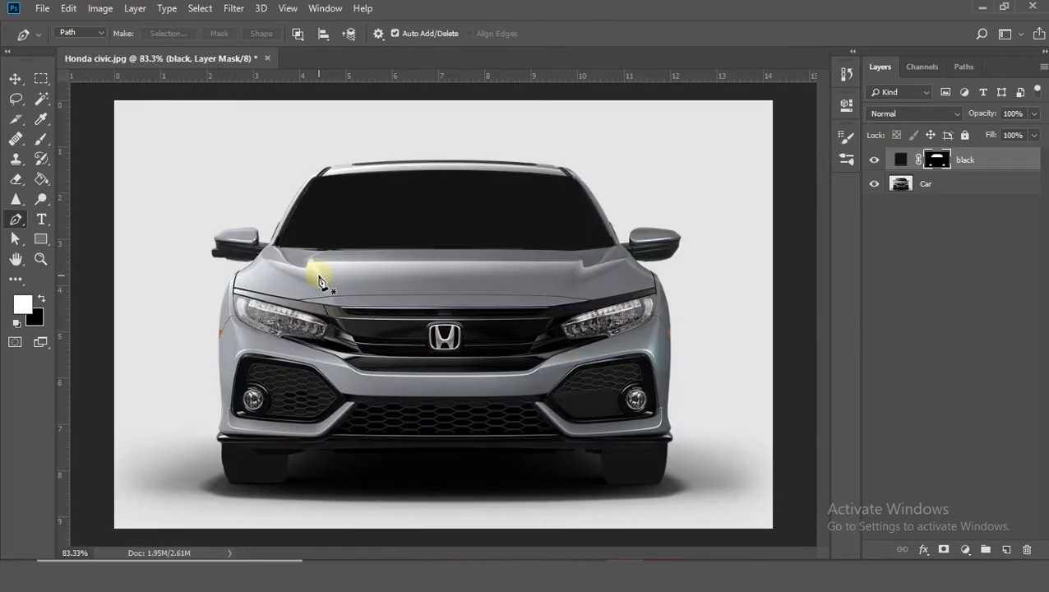
left_click(874, 184)
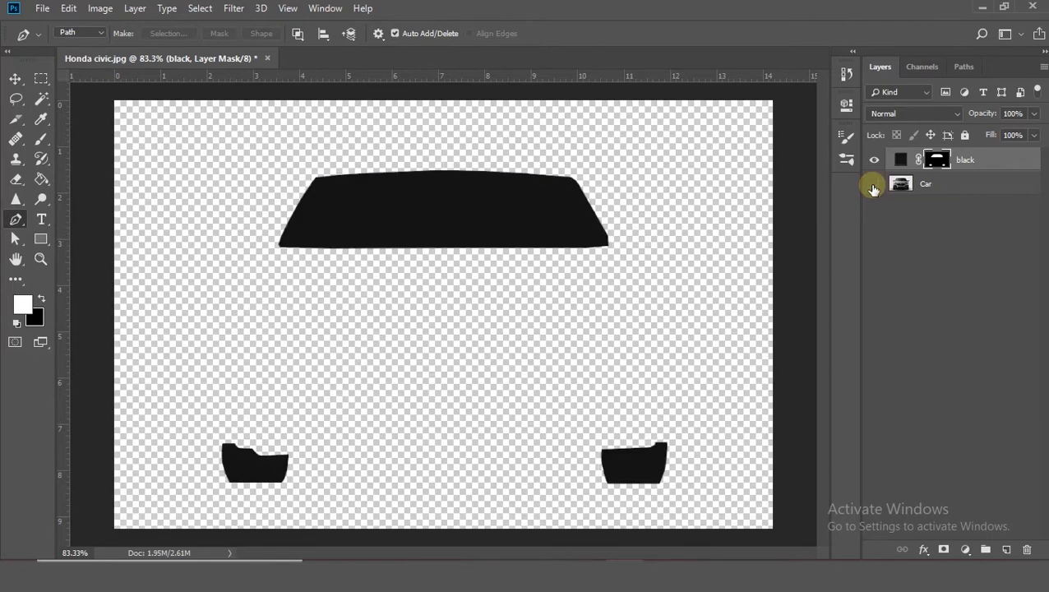
left_click(874, 185)
scroll(599, 393, "up", 5)
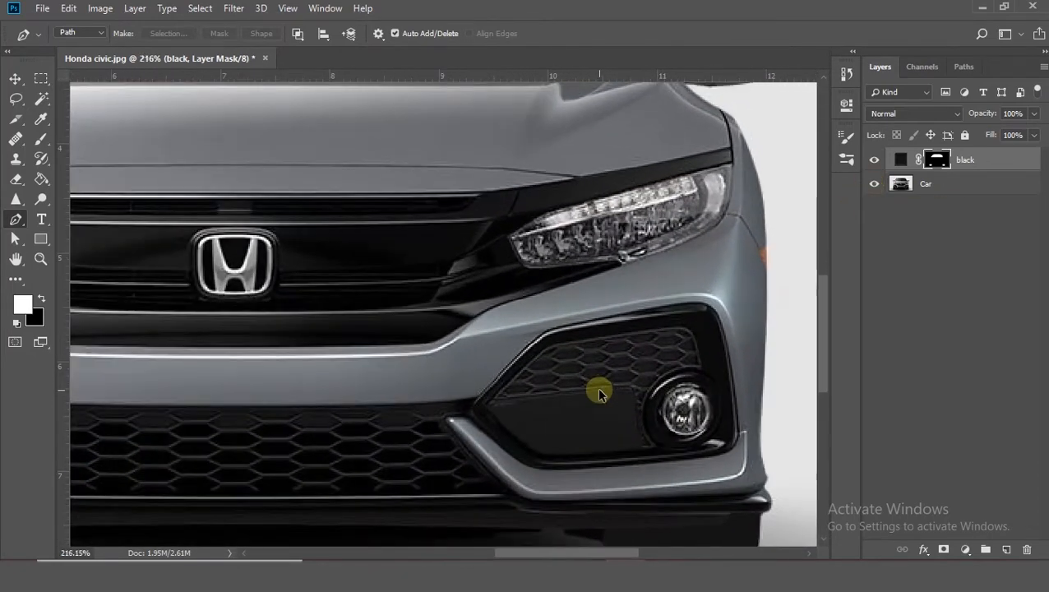
Trace a pen path along the upper edge of the right-hand fog-light recess and around its upper outer corner.
scroll(598, 393, "up", 1)
left_click(453, 402)
left_click(536, 317)
left_click(695, 287)
left_click(725, 284)
left_click(739, 291)
left_click(750, 308)
left_click(753, 322)
Continue the path down the right-hand recess's outer side and around its rounded lower corner.
left_click(770, 437)
left_click(768, 448)
left_click(764, 457)
left_click(759, 463)
left_click(752, 469)
left_click(737, 470)
left_click(704, 475)
Trace the right-hand recess's lower edge to its inner tip and close the path.
left_click(628, 483)
left_click(552, 487)
left_click(530, 487)
left_click(514, 482)
left_click(442, 425)
left_click(451, 402)
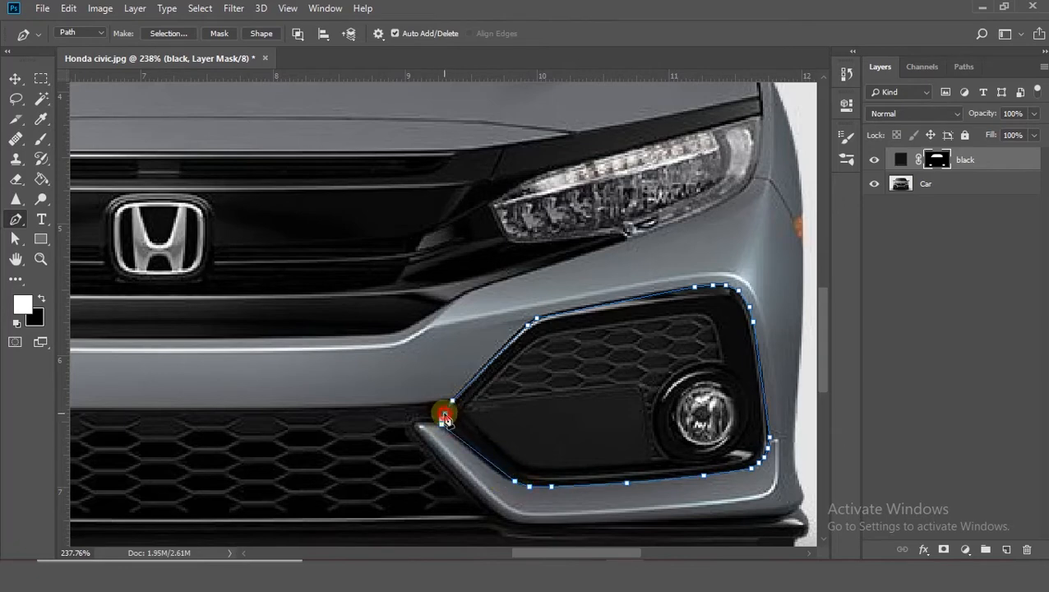
Fill the right-hand fog-light recess's path area with white on the black layer's mask and deselect.
left_click(481, 418)
key("ctrl+Return")
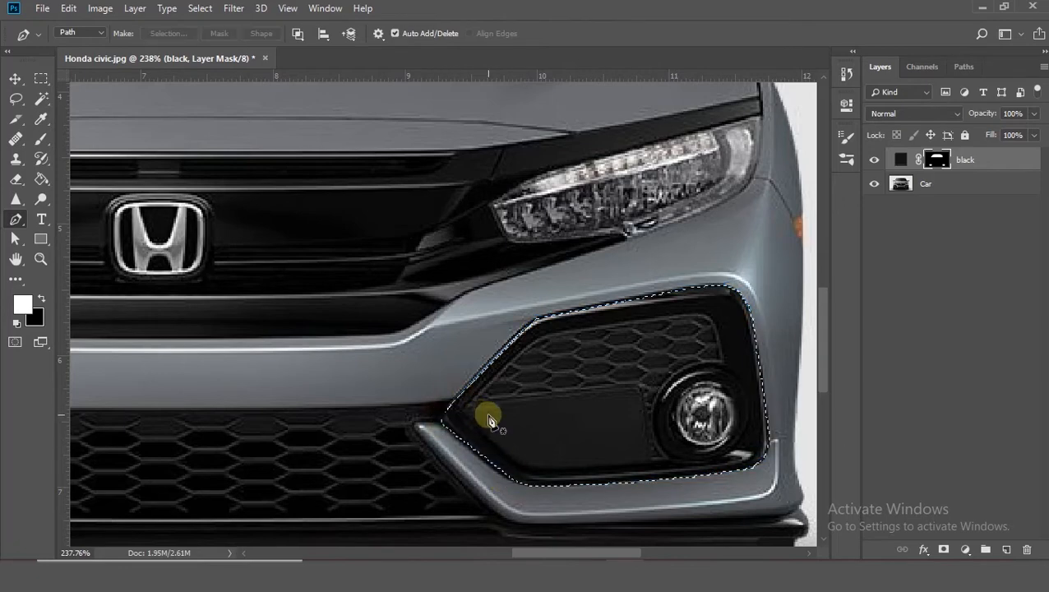
key("alt+BackSpace")
key("ctrl+d")
Trace a pen path from the left-hand fog-light recess's inner tip along its upper edge and down its outer side.
left_click_drag(539, 555, 430, 553)
left_click(508, 413)
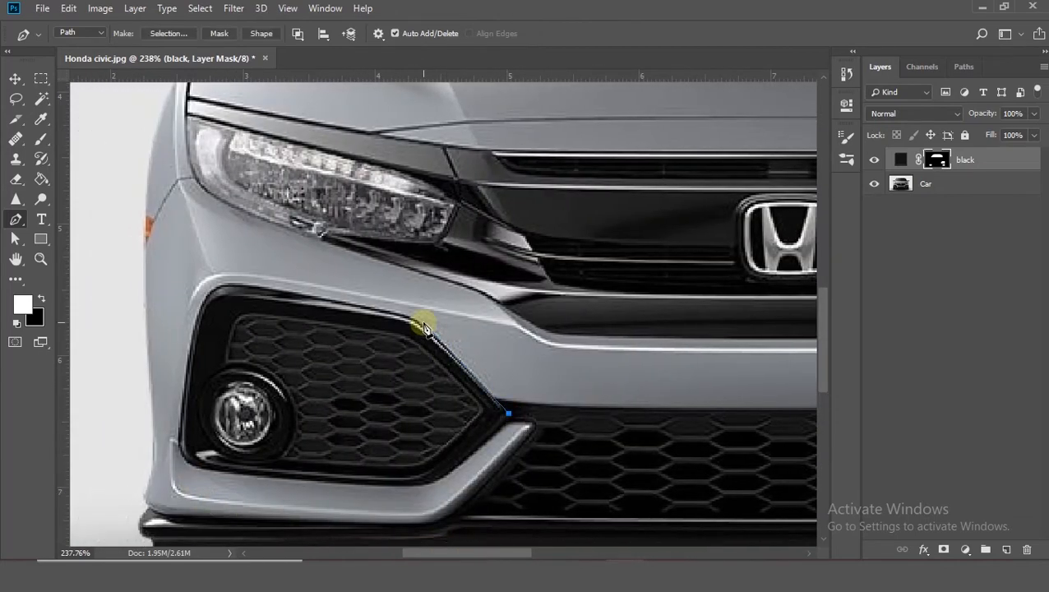
left_click(257, 285)
left_click(189, 347)
left_click(183, 400)
left_click(176, 433)
Trace the left-hand recess's rounded lower corner and lower edge, closing the path at its inner tip.
left_click(181, 450)
left_click(186, 460)
left_click(195, 466)
left_click(203, 469)
left_click(427, 485)
left_click(481, 448)
left_click(505, 416)
Fill the left-hand fog-light recess's path area with white on the black layer's mask and deselect.
key("ctrl+Return")
key("alt+BackSpace")
key("ctrl+d")
Start a pen path along the hood edge above the left-hand headlight and around the upper grille slot's left end.
scroll(504, 420, "up", 3)
left_click(186, 170)
left_click(491, 227)
left_click(499, 238)
left_click(512, 245)
left_click(523, 248)
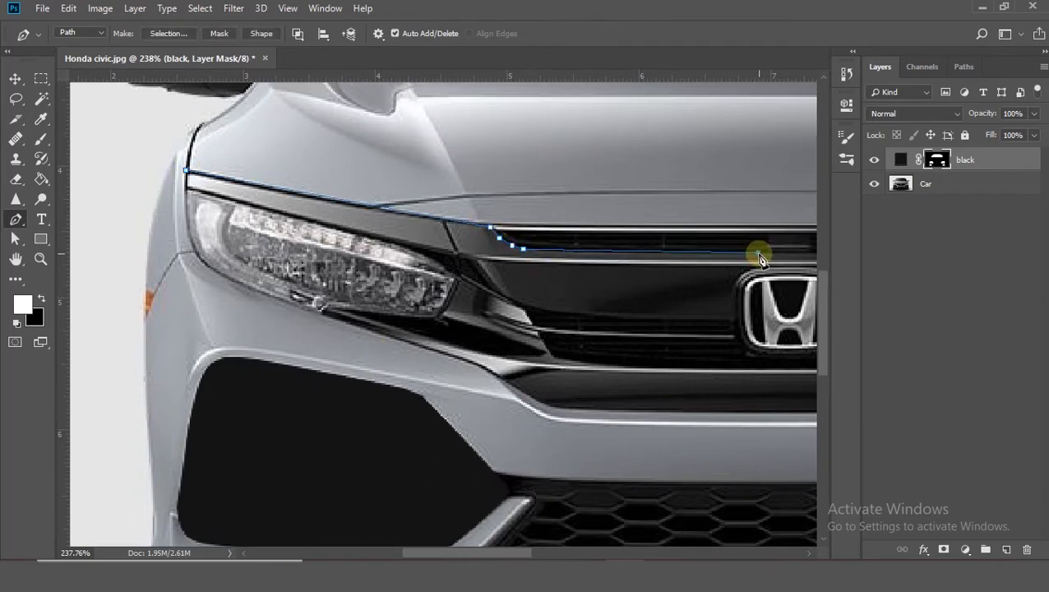
Continue the path along the upper grille slot's lower edge and around its right end.
left_click_drag(459, 553, 559, 553)
left_click(501, 251)
left_click(514, 251)
left_click(525, 247)
left_click(533, 243)
left_click(537, 237)
left_click(542, 227)
Continue the path along the hood edge above the right-hand headlight to the headlight's outer end.
left_click(672, 214)
left_click(672, 209)
left_click(798, 183)
scroll(798, 183, "right", 8)
left_click(598, 169)
left_click(601, 187)
Trace back along the right-hand headlight's upper edge and into the grille.
left_click(404, 240)
left_click(330, 275)
left_click(291, 294)
left_click(265, 305)
left_click(252, 309)
Continue the path across the grille to the Honda emblem and around the emblem's lower edge.
left_click_drag(573, 552, 495, 552)
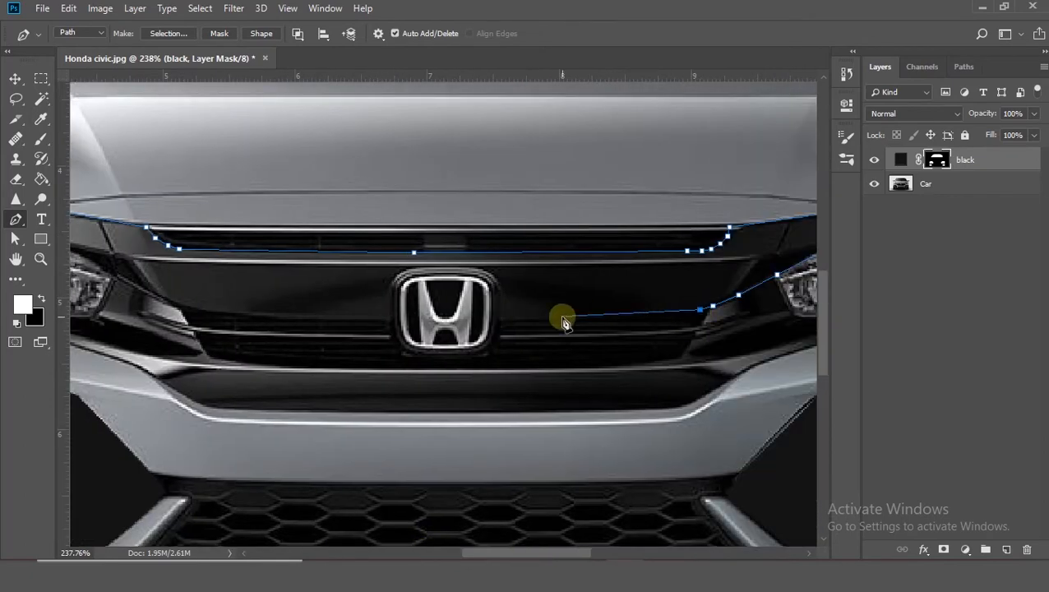
left_click(500, 324)
left_click(482, 356)
left_click(476, 355)
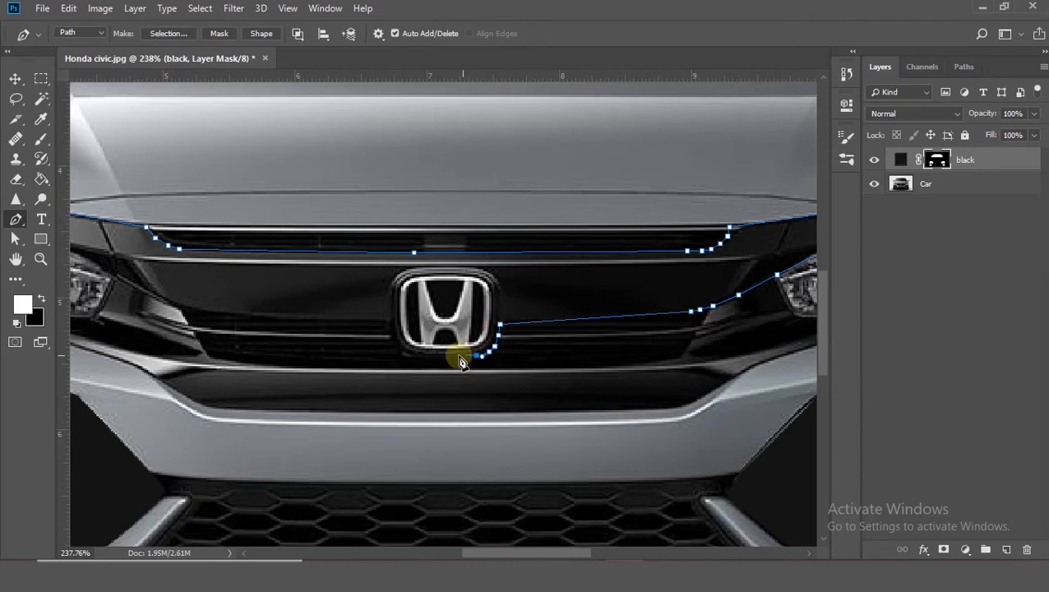
left_click(473, 358)
left_click(458, 358)
left_click(427, 361)
Continue the path from the emblem across the grille's left half to the left-hand headlight's inner end.
left_click(389, 325)
left_click(216, 318)
left_click(187, 312)
left_click(159, 302)
left_click(115, 282)
left_click(111, 274)
Close the path along the left-hand headlight's upper edge, fill its area with white on the mask, and deselect.
left_click_drag(577, 552, 507, 545)
left_click(469, 249)
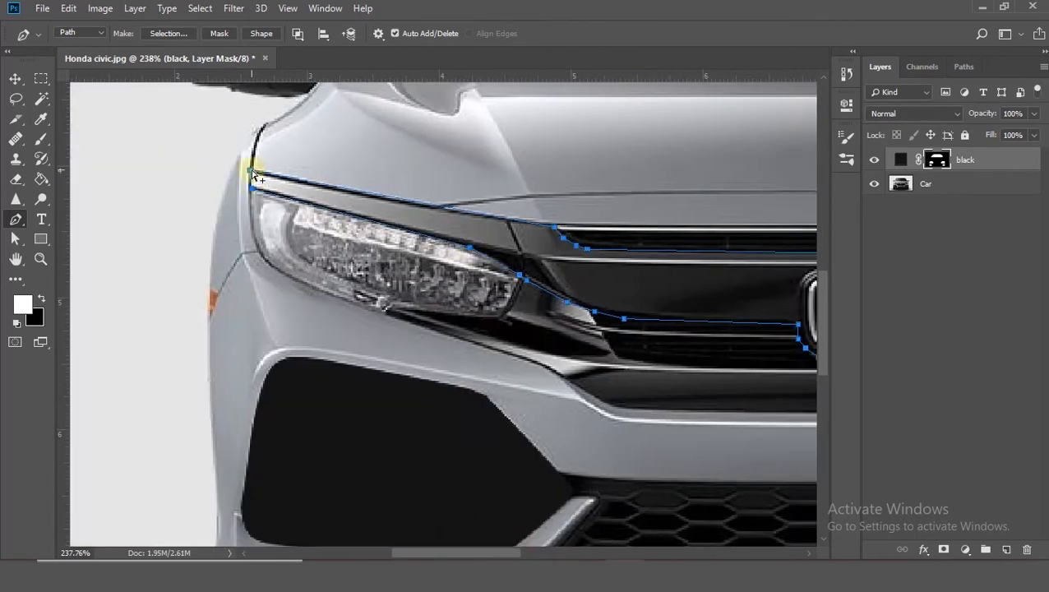
scroll(253, 174, "down", 6)
left_click(250, 176)
key("ctrl+Return")
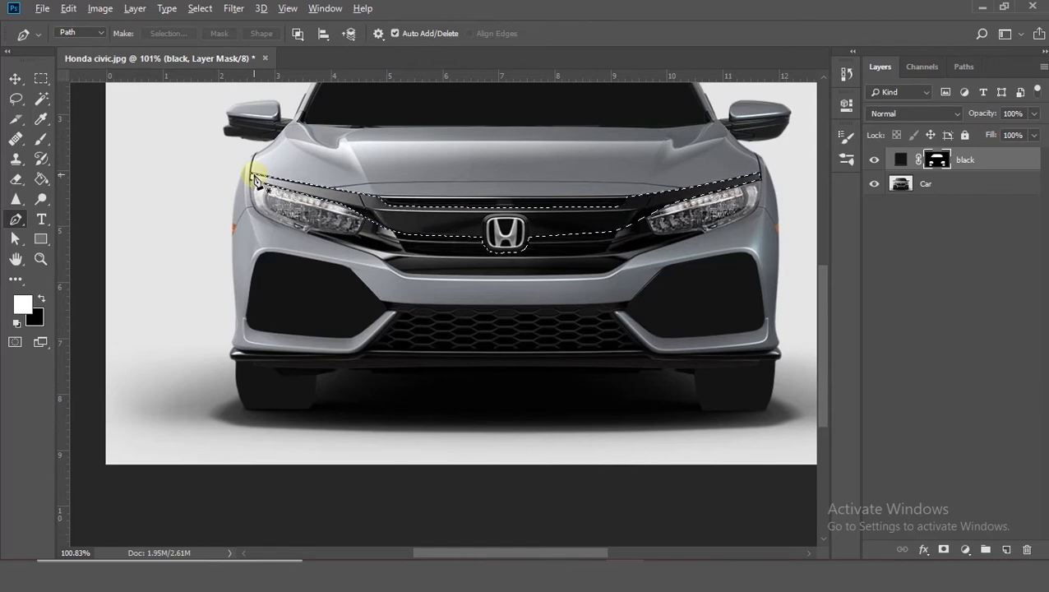
key("alt+BackSpace")
key("ctrl+d")
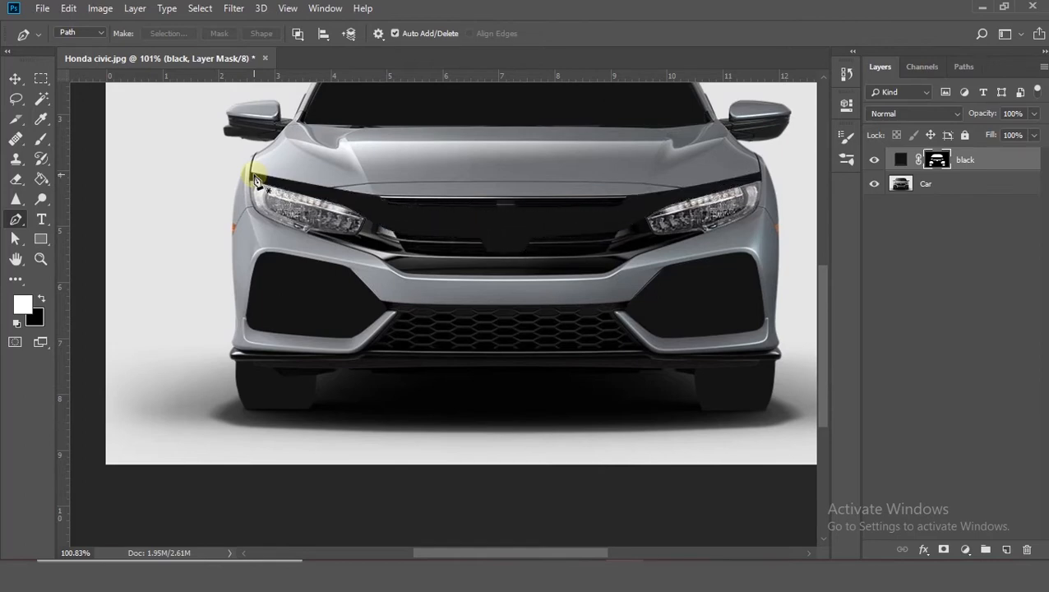
Check the black shapes by toggling the visibility of the Car and black layers, leaving both layers shown.
scroll(727, 233, "down", 1)
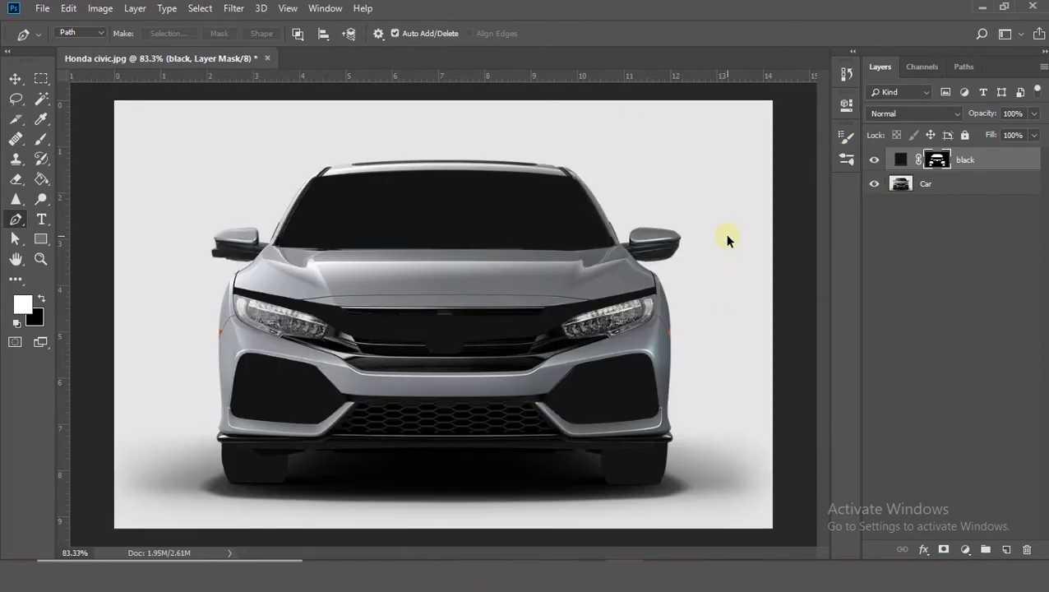
left_click(875, 184)
left_click(875, 184)
left_click(875, 184)
left_click(875, 161)
left_click(875, 161)
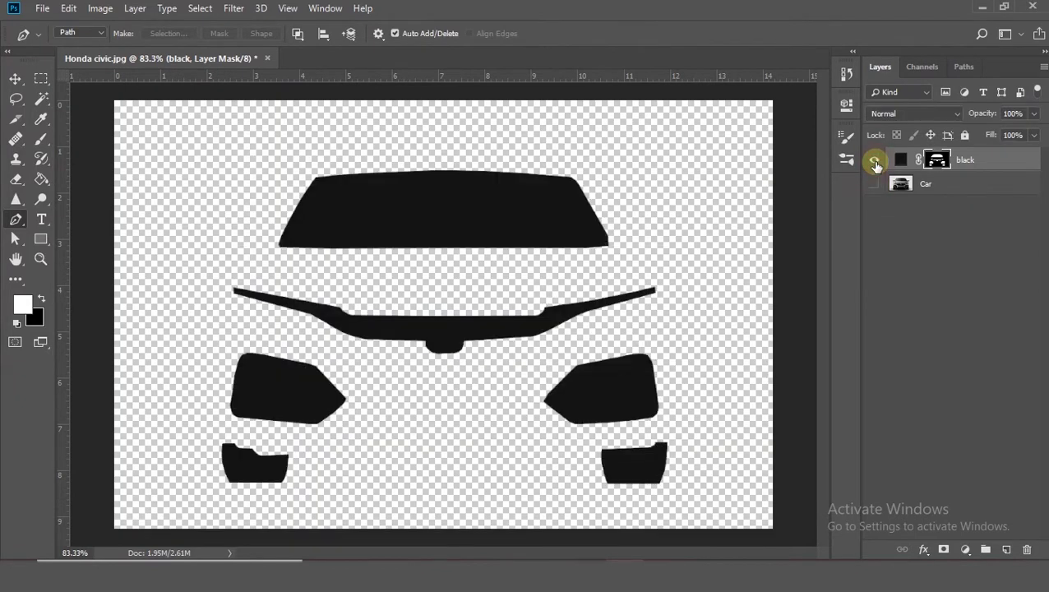
left_click(875, 185)
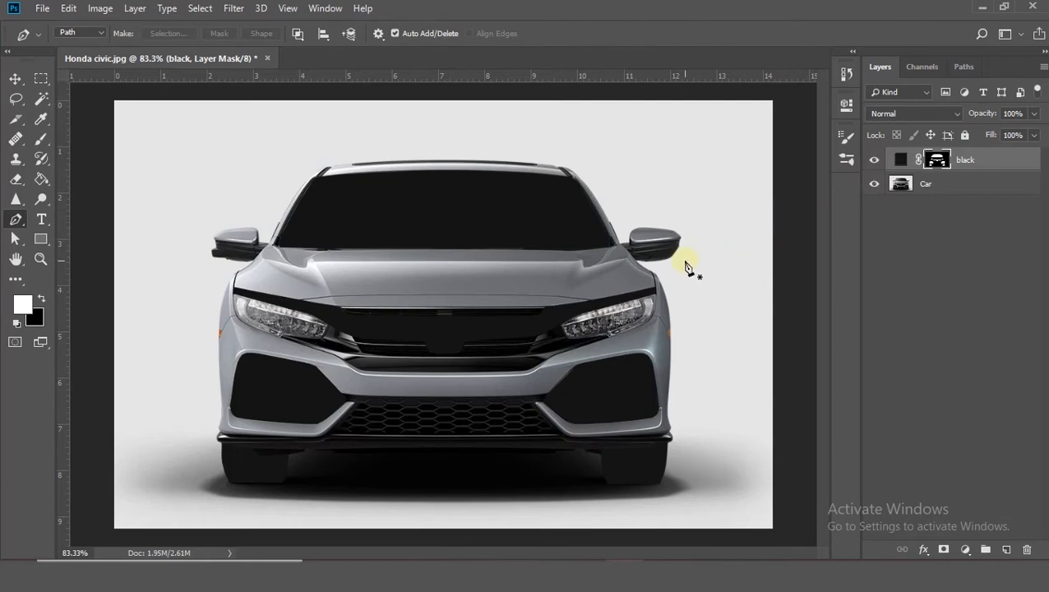
Trace a pen path from the right-hand mirror's base along the upper boundary of its black lower part.
scroll(693, 237, "up", 6)
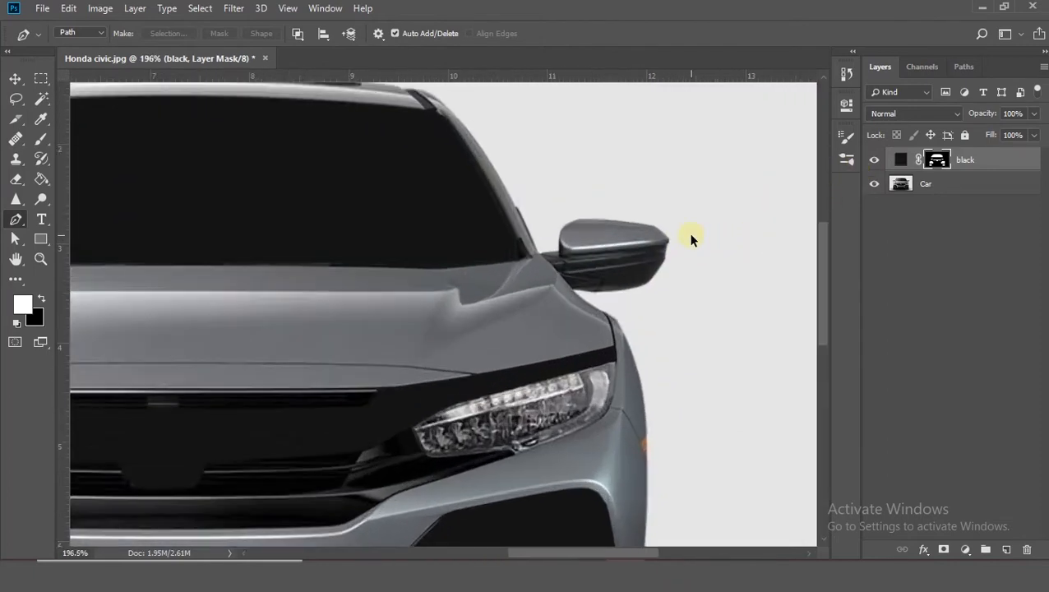
left_click(393, 270)
left_click(431, 268)
left_click(433, 249)
left_click(452, 265)
left_click(454, 270)
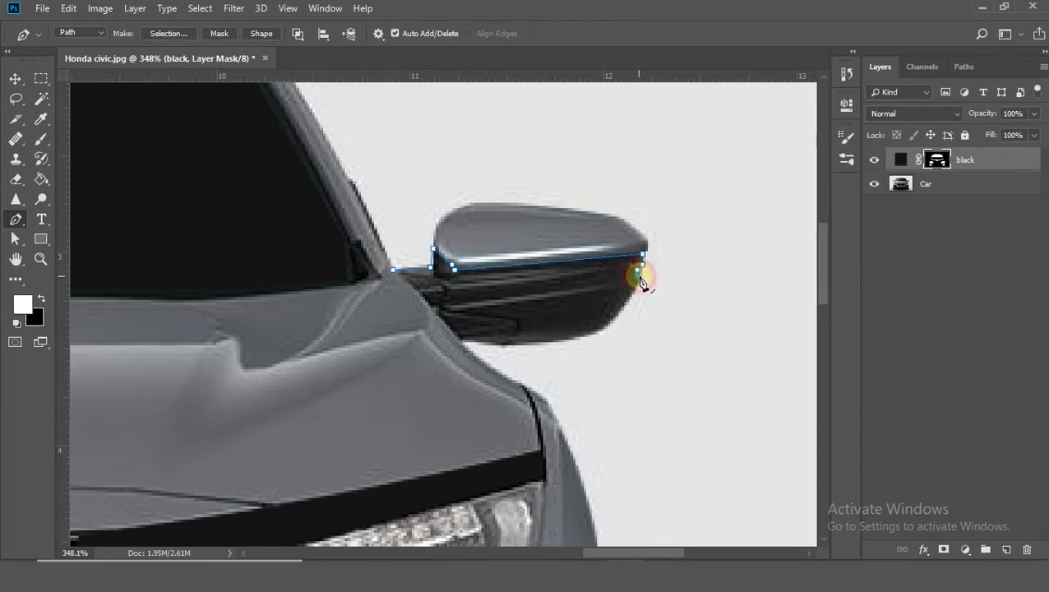
Trace the right-hand mirror's lower edge, close the path at its base, and fill the area with white on the mask.
left_click(604, 333)
left_click(566, 341)
left_click(502, 345)
left_click(462, 338)
left_click(394, 271)
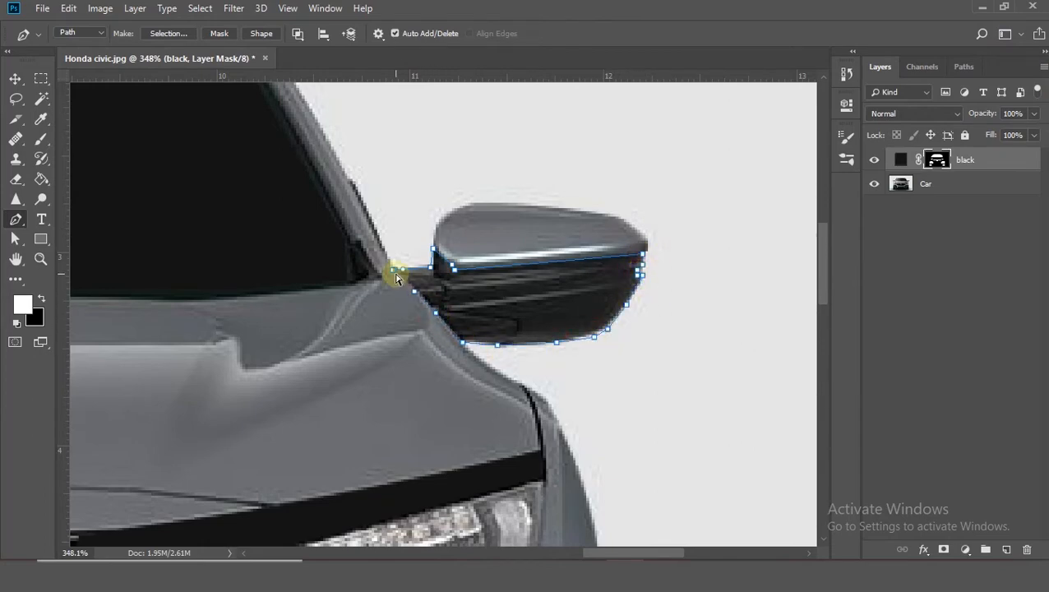
key("ctrl+Return")
key("alt+Delete")
Trace a pen path from the left-hand mirror's base along the upper boundary of its black lower part.
scroll(396, 280, "left", 10)
left_click(494, 270)
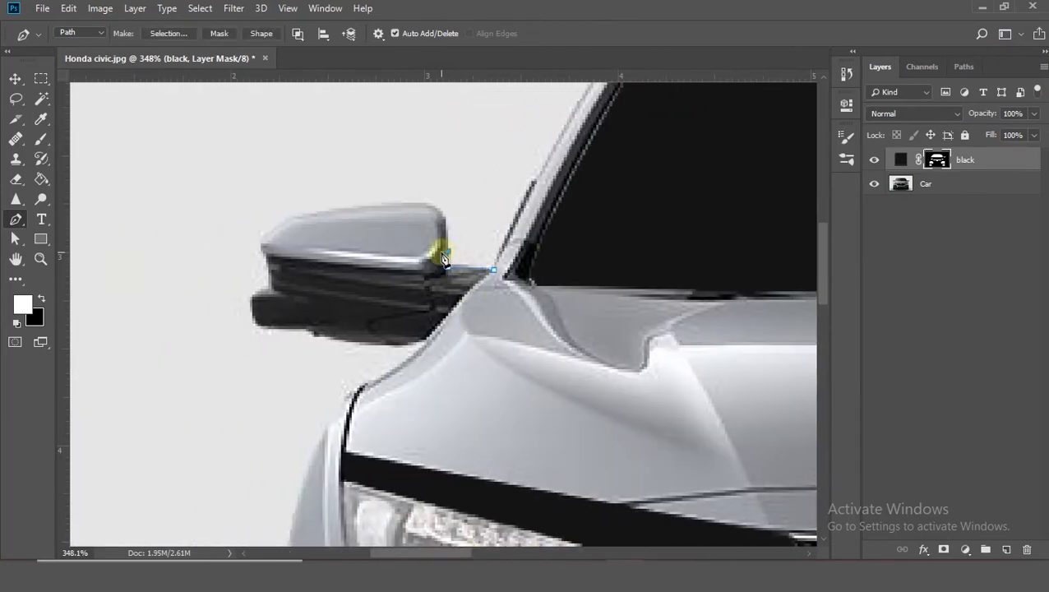
left_click(442, 254)
scroll(440, 257, "left", 3)
left_click(588, 262)
left_click(580, 268)
left_click(572, 276)
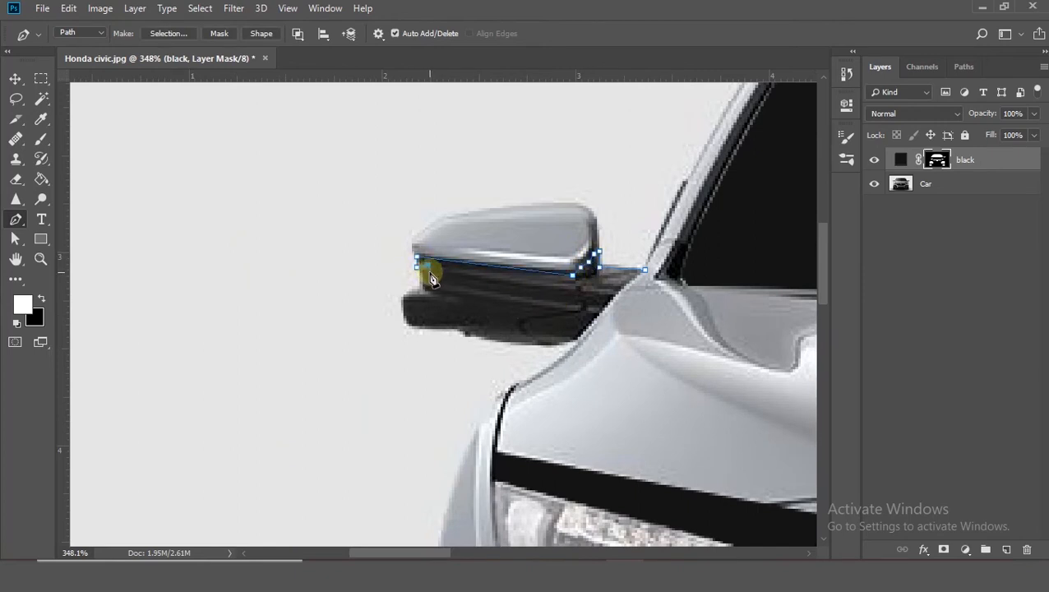
Continue the path along the left-hand mirror's underside to the car body.
left_click(430, 329)
left_click(456, 332)
left_click(486, 339)
left_click(532, 344)
left_click(544, 344)
left_click(573, 345)
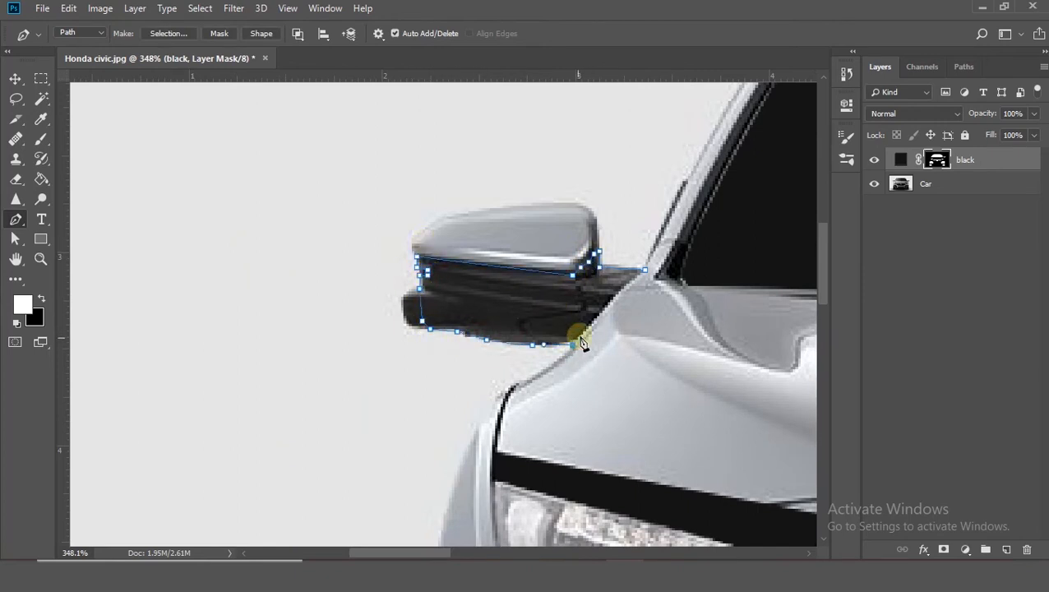
Close the left-hand mirror's path at its base and fill the area with white on the mask.
left_click(644, 271)
key("ctrl+Return")
key("alt+BackSpace")
Trace a pen path along the lower edge of the dark strip on top of the roof, from left to right.
scroll(527, 477, "down", 12)
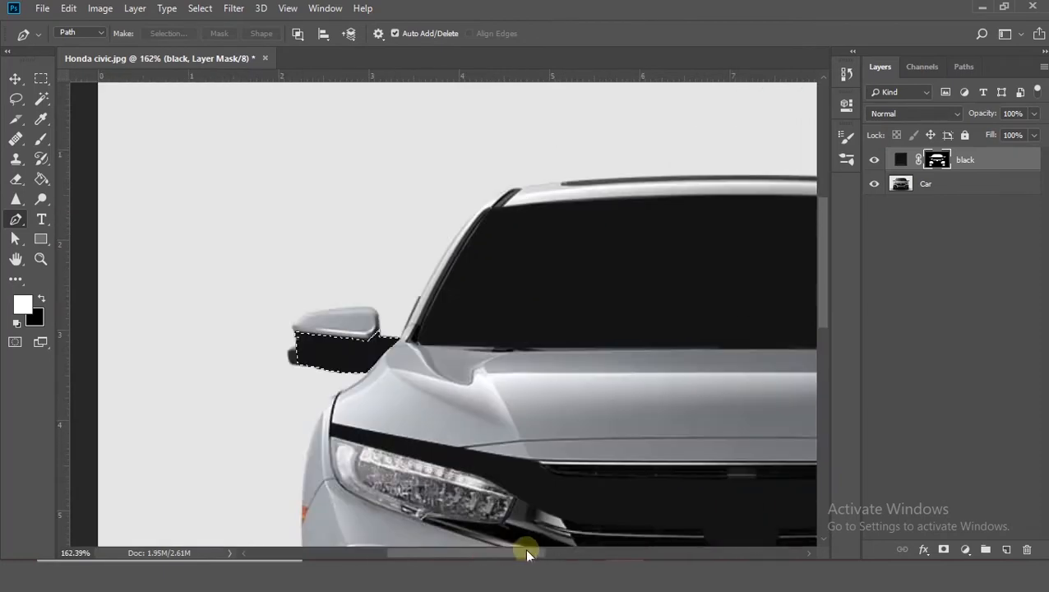
scroll(387, 234, "up", 8)
left_click(206, 174)
left_click(266, 176)
left_click(343, 172)
left_click(436, 170)
left_click(559, 172)
left_click(655, 175)
left_click(735, 174)
Trace the roof strip's upper edge, close the path, and fill the area with white on the mask.
left_click(620, 166)
left_click(539, 163)
left_click(207, 173)
key("ctrl+Return")
key("alt+BackSpace")
Trace the small dark band at the roof's left-hand corner, fill it with white on the mask, and deselect.
left_click_drag(208, 176, 463, 188)
left_click(378, 222)
left_click(398, 195)
left_click(364, 228)
left_click(378, 223)
key("ctrl+Return")
key("alt+Delete")
key("ctrl+d")
Trace the matching dark band at the roof's right-hand corner and fill it with white on the mask.
left_click_drag(450, 553, 539, 553)
left_click(564, 224)
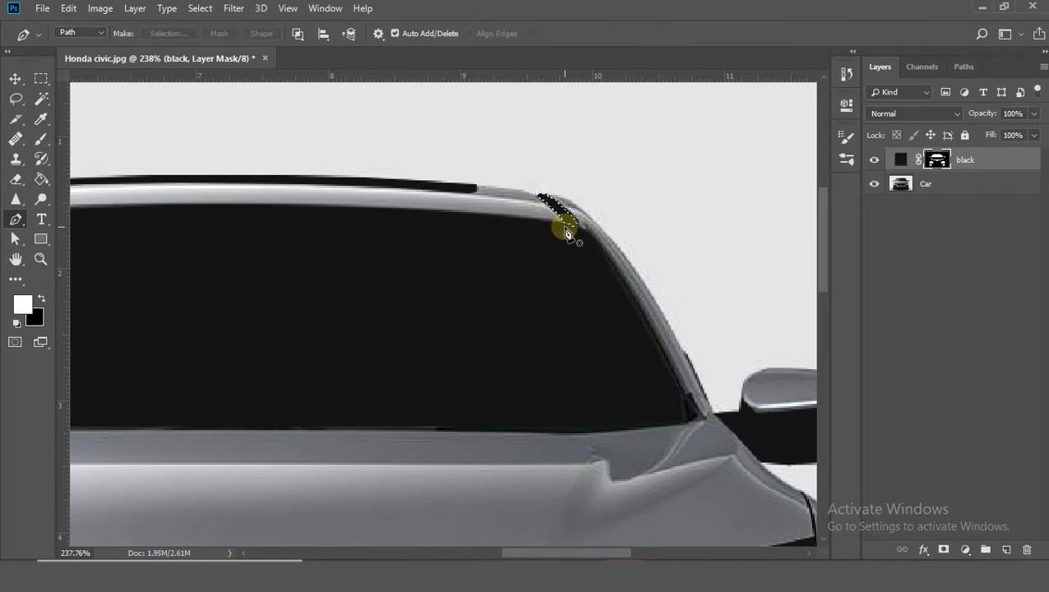
scroll(367, 490, "down", 6)
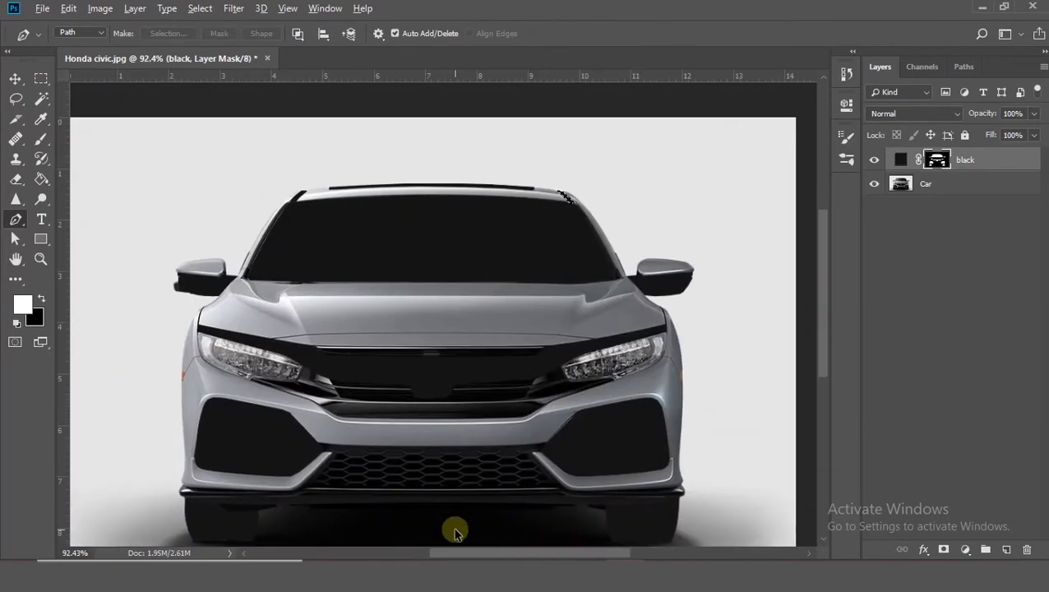
Trace a pen path from beneath the left-hand headlight down the bumper edge and along the lower grille's bottom boundary.
scroll(411, 502, "up", 4)
left_click(125, 276)
left_click(236, 319)
left_click_drag(299, 352, 317, 350)
left_click(663, 353)
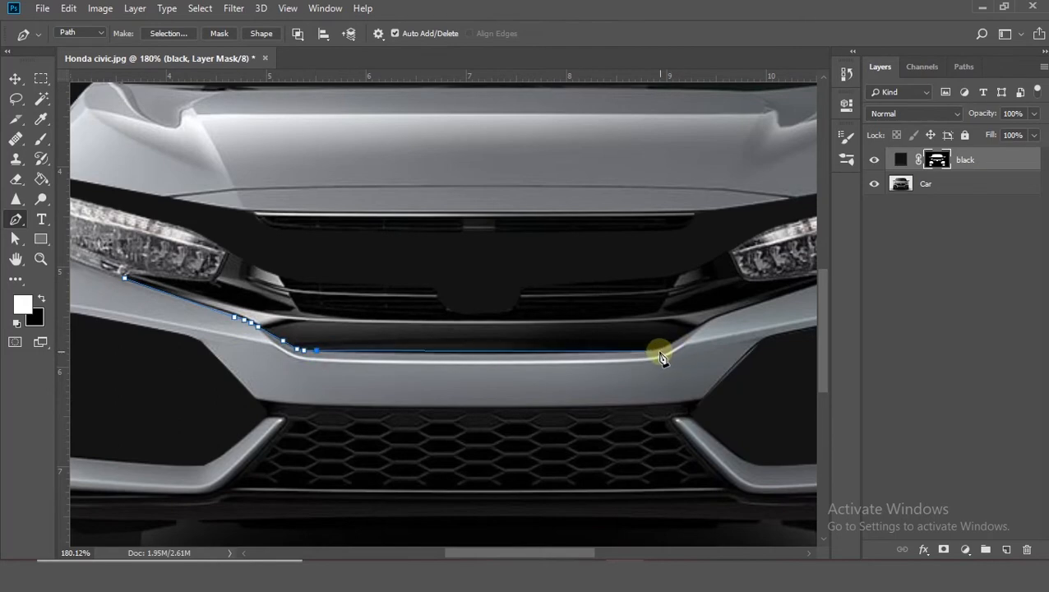
left_click(468, 354)
left_click(509, 354)
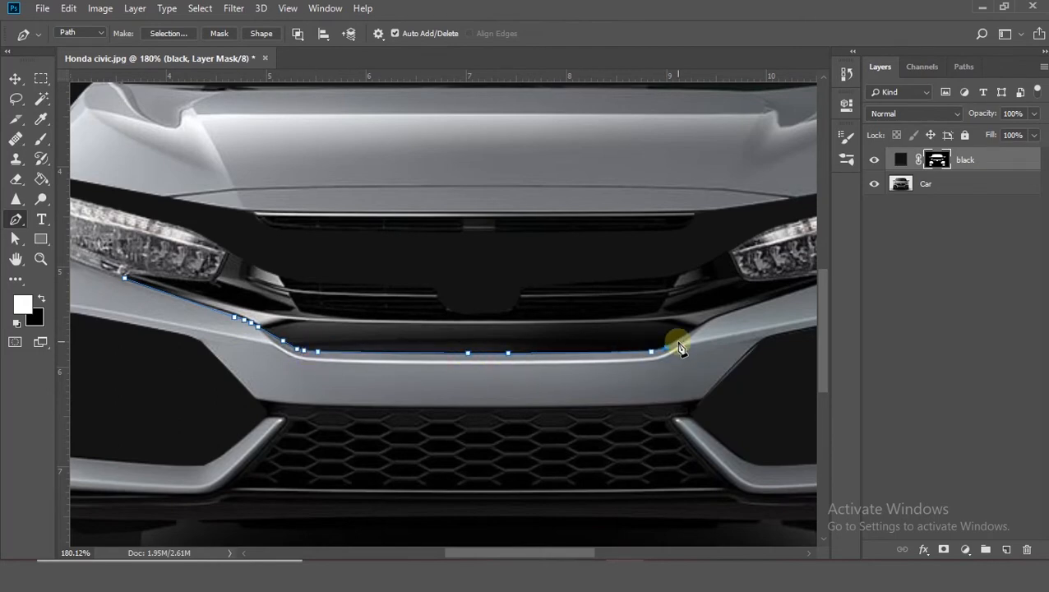
Continue the pen path up the right-hand bumper edge, around the tip beneath the right-hand headlight, and back under that headlight.
left_click(719, 318)
scroll(720, 319, "right", 4)
left_click_drag(533, 280, 519, 275)
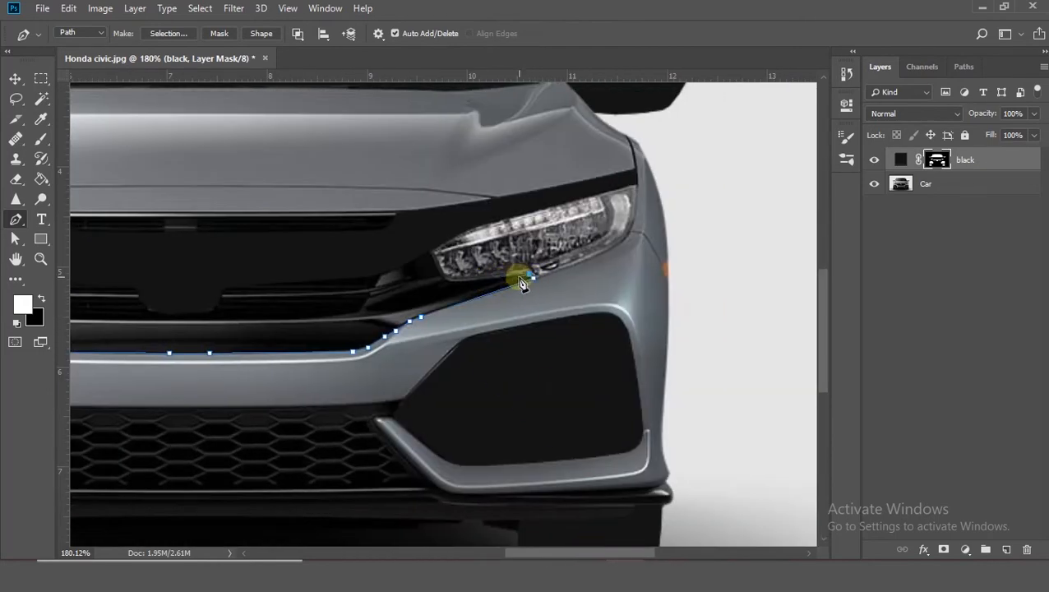
left_click(442, 279)
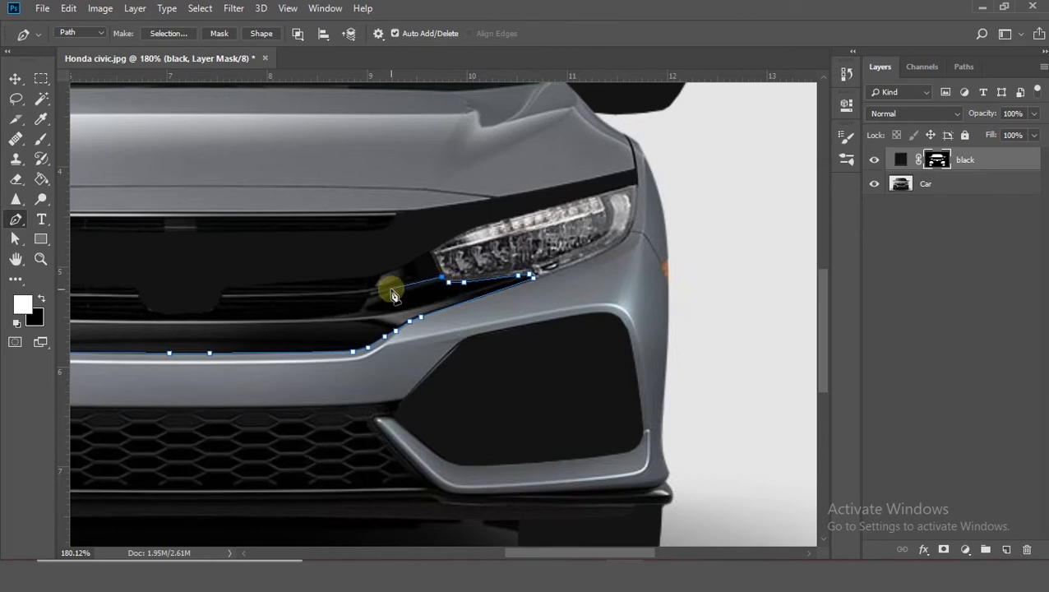
Trace the path's upper side back along the main grille's lower edge toward the left-hand headlight.
left_click_drag(369, 293, 679, 324)
left_click(736, 317)
left_click(673, 318)
left_click(550, 318)
left_click(484, 318)
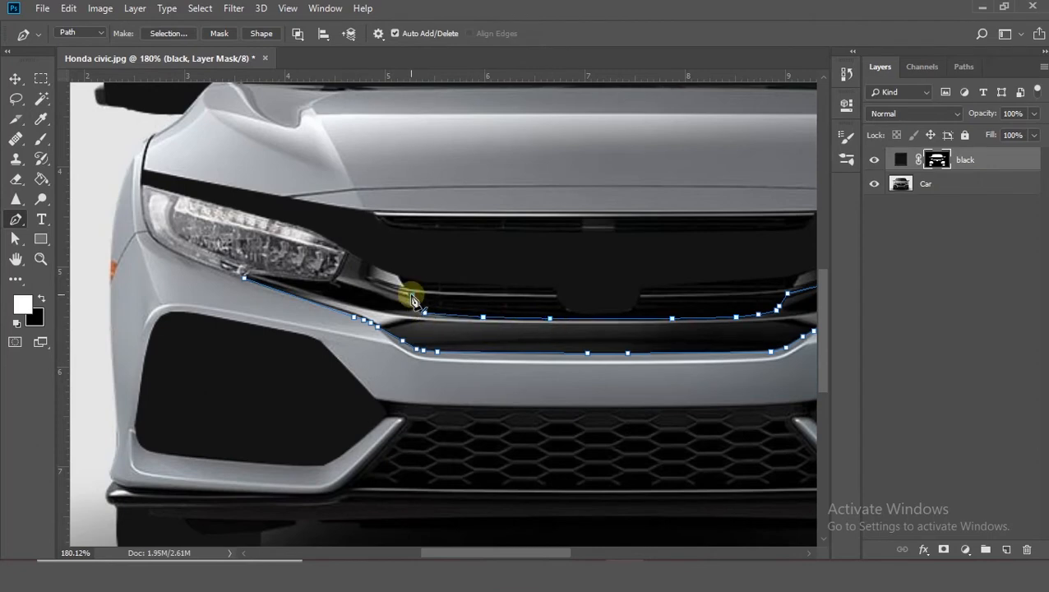
Close the path beneath the left-hand headlight and fill the band with white on the black layer's mask.
scroll(367, 283, "down", 1)
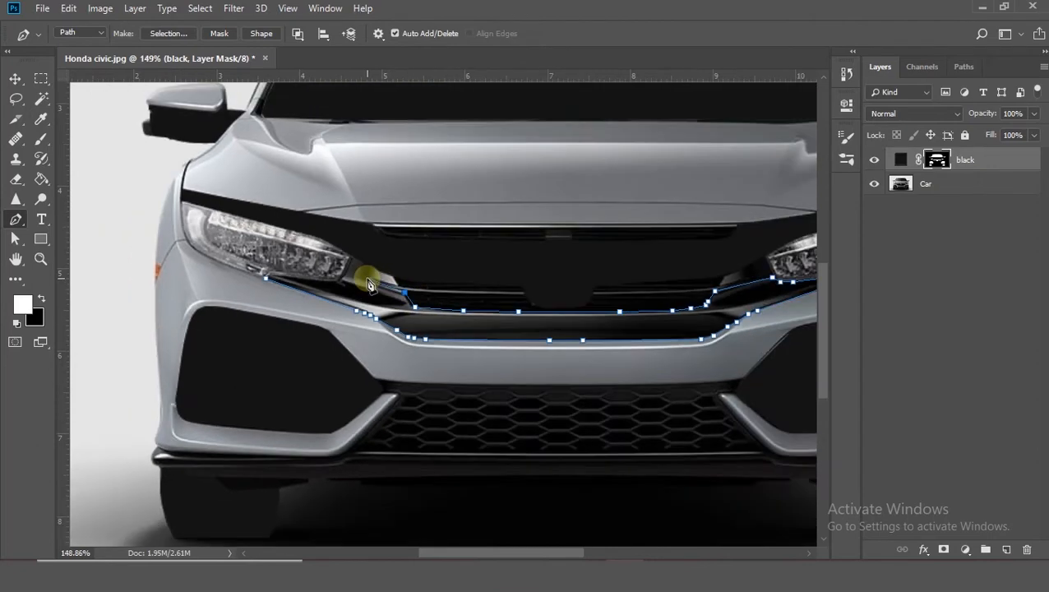
left_click(342, 273)
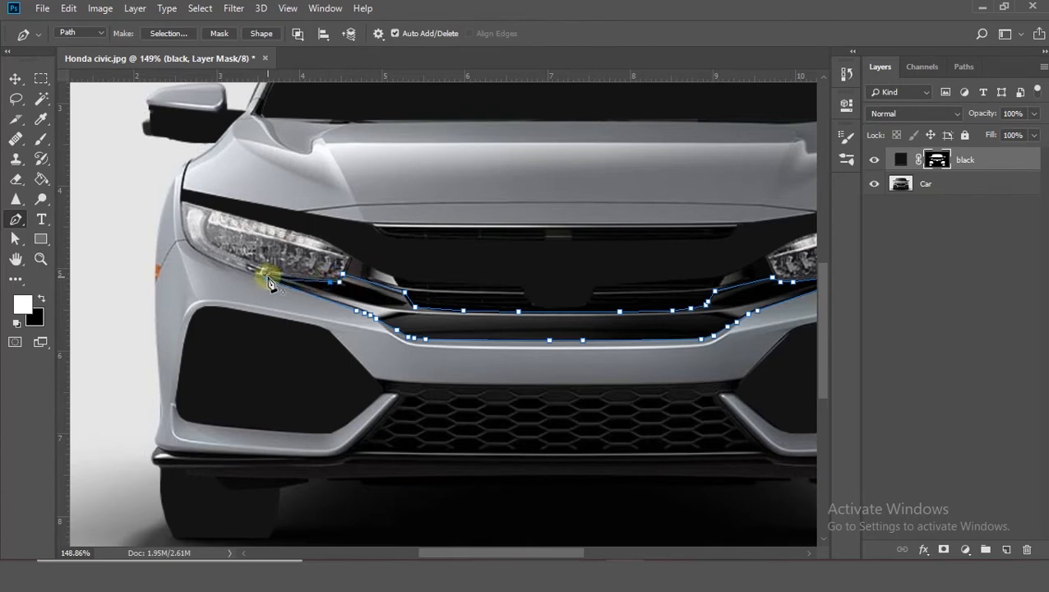
left_click(265, 284)
key("ctrl+Return")
left_click_drag(466, 555, 485, 554)
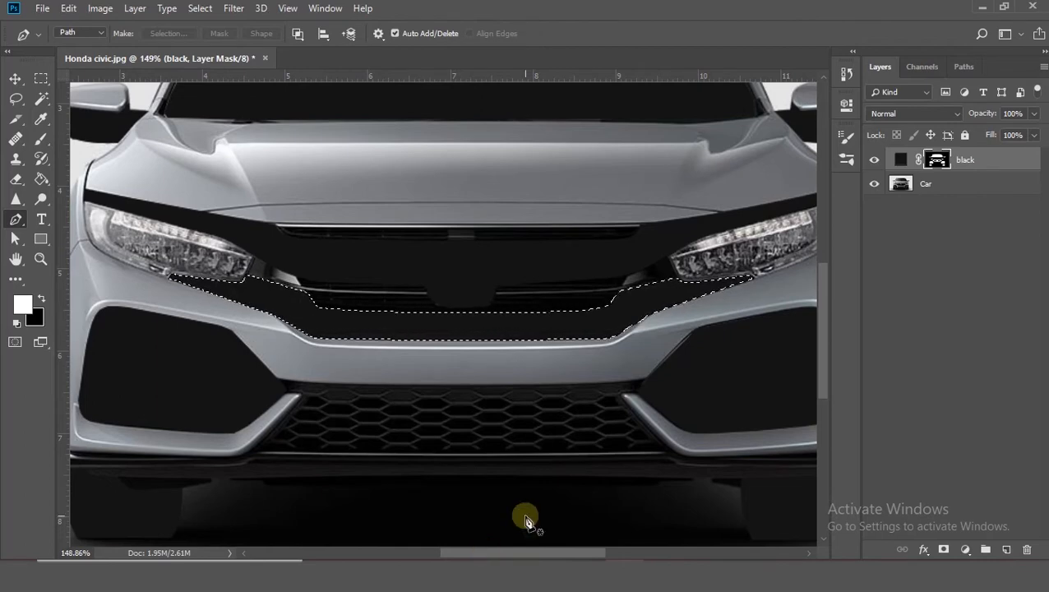
Start a new pen path along the honeycomb grille's upper edge, from the left-hand fog light recess to the right-hand one.
left_click_drag(309, 481, 360, 445)
left_click(329, 345)
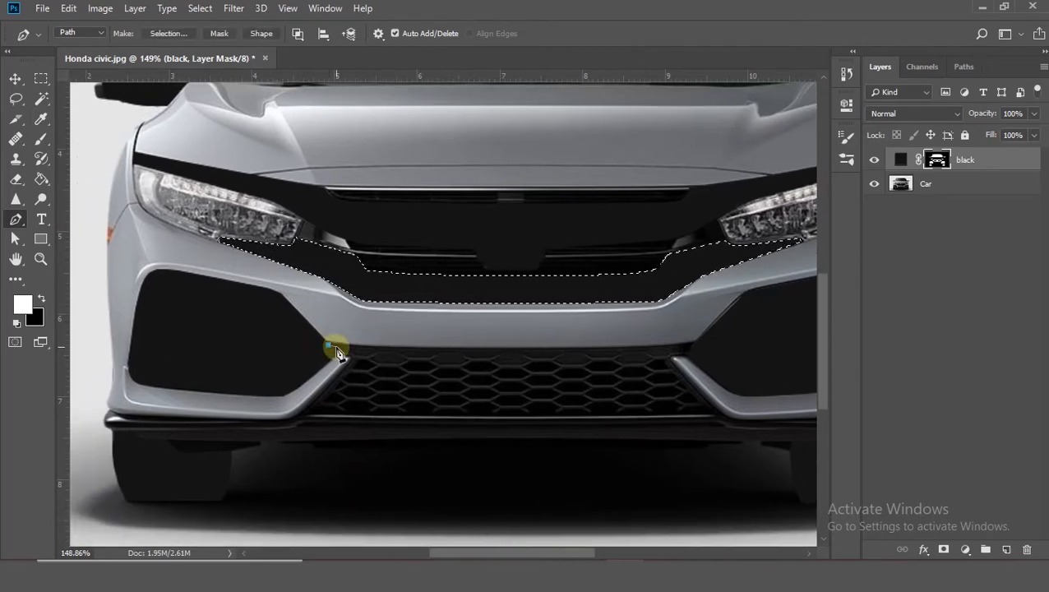
key("ctrl+z")
left_click(327, 343)
left_click(346, 347)
left_click(519, 350)
left_click(675, 347)
left_click(694, 356)
Trace the path down the right-hand diagonal bumper trim to the front lip.
left_click(671, 356)
left_click(715, 413)
key("ctrl+z")
left_click(669, 361)
left_click(713, 408)
left_click(727, 419)
left_click(738, 423)
left_click(756, 422)
Extend the path along the front lip, around its right-hand tip, and back along its underside.
left_click_drag(565, 552, 625, 551)
left_click(606, 419)
left_click(625, 415)
left_click(636, 412)
left_click(642, 422)
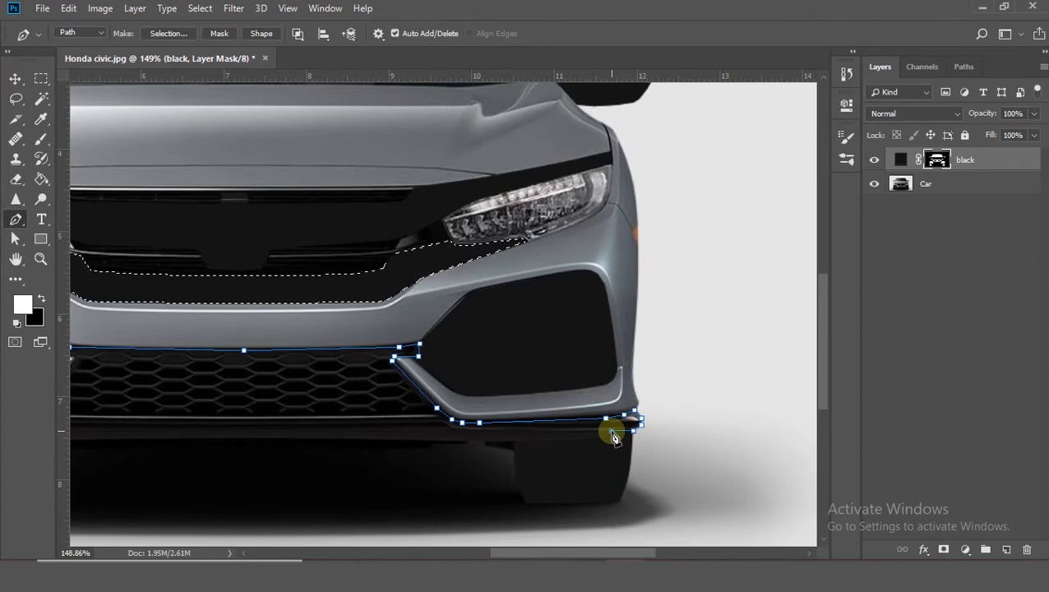
left_click_drag(508, 553, 556, 553)
left_click(720, 428)
left_click(709, 423)
Trace the lip's underside across to the left-hand tip, around it, and back along the lip's upper edge.
left_click(293, 425)
left_click(99, 409)
left_click(108, 413)
left_click(122, 415)
left_click(266, 422)
left_click(284, 421)
Close the path up the left-hand diagonal trim and fill the lower grille and lip with white on the mask.
left_click(289, 419)
left_click(319, 354)
left_click(318, 344)
key("ctrl+Return")
key("alt+Delete")
Trace a pen path along the hood's front seam line across to the band above the right-hand headlight.
scroll(766, 418, "down", 3)
left_click_drag(560, 553, 607, 553)
left_click_drag(821, 342, 824, 326)
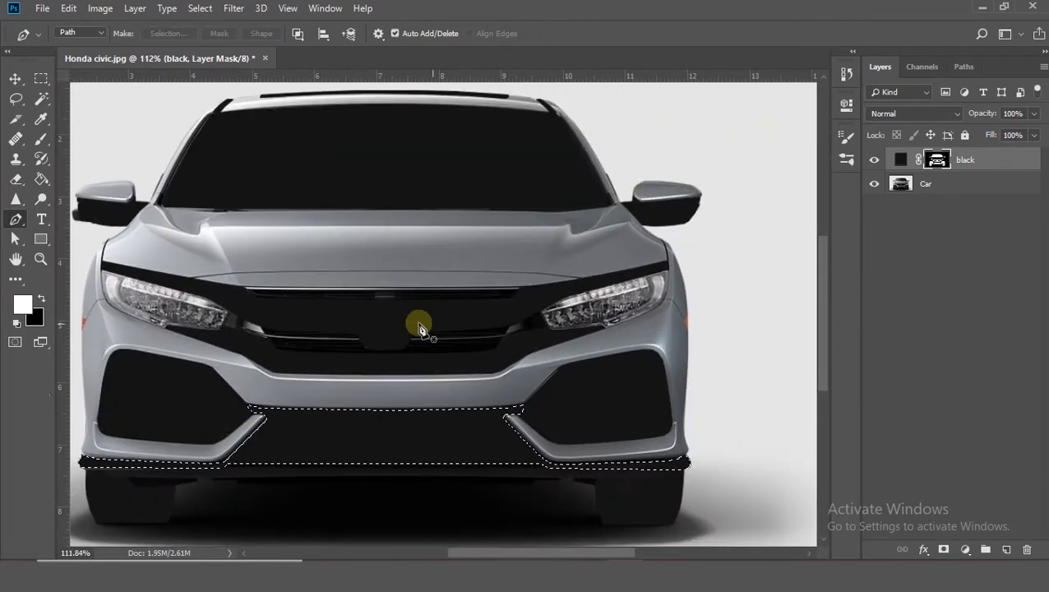
scroll(239, 295, "up", 5)
left_click(135, 262)
left_click_drag(467, 553, 539, 553)
left_click(283, 244)
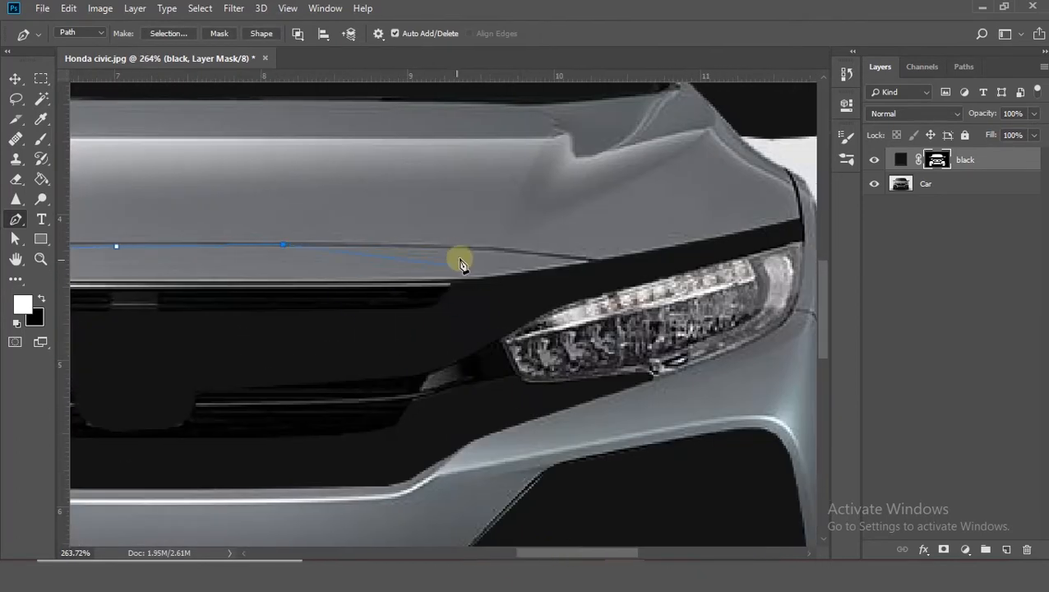
left_click(595, 264)
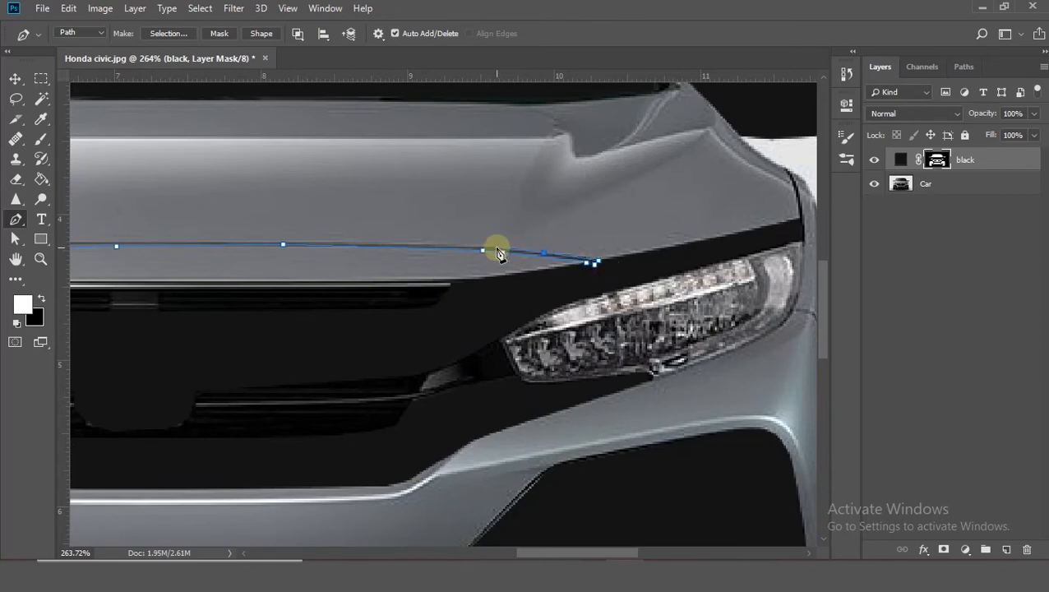
Trace back along the hood seam to close a thin outline and fill it with white on the mask.
left_click_drag(598, 556, 558, 556)
left_click(400, 262)
scroll(401, 262, "down", 3)
key("ctrl+Return")
key("z")
left_click_drag(361, 319, 304, 319)
left_click_drag(510, 556, 493, 553)
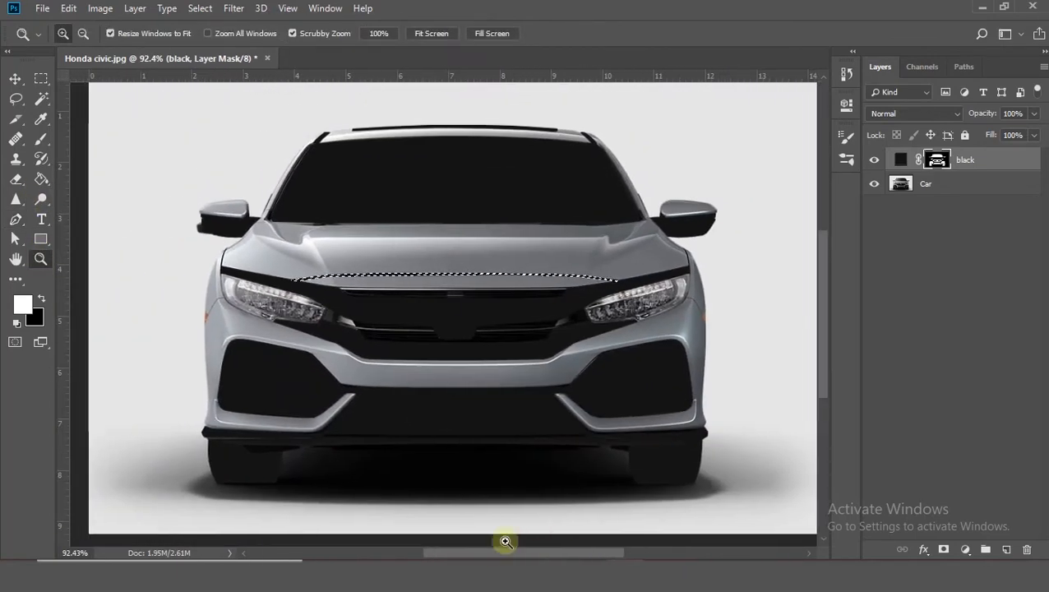
Preview the black shapes without the Car layer, then hide the black layer and show the Car photo again.
left_click(880, 184)
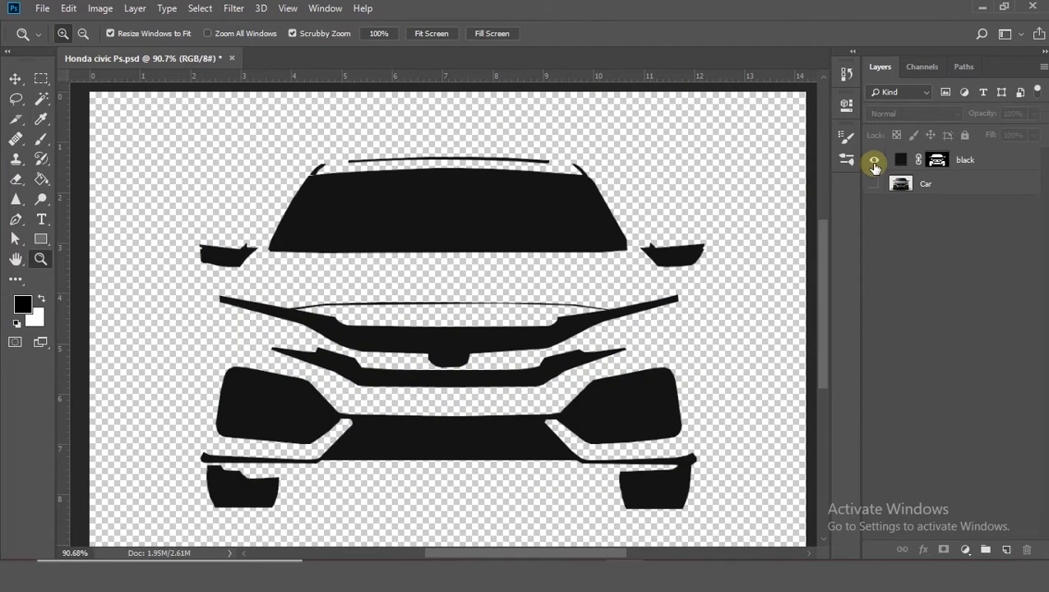
left_click(874, 160)
left_click(874, 183)
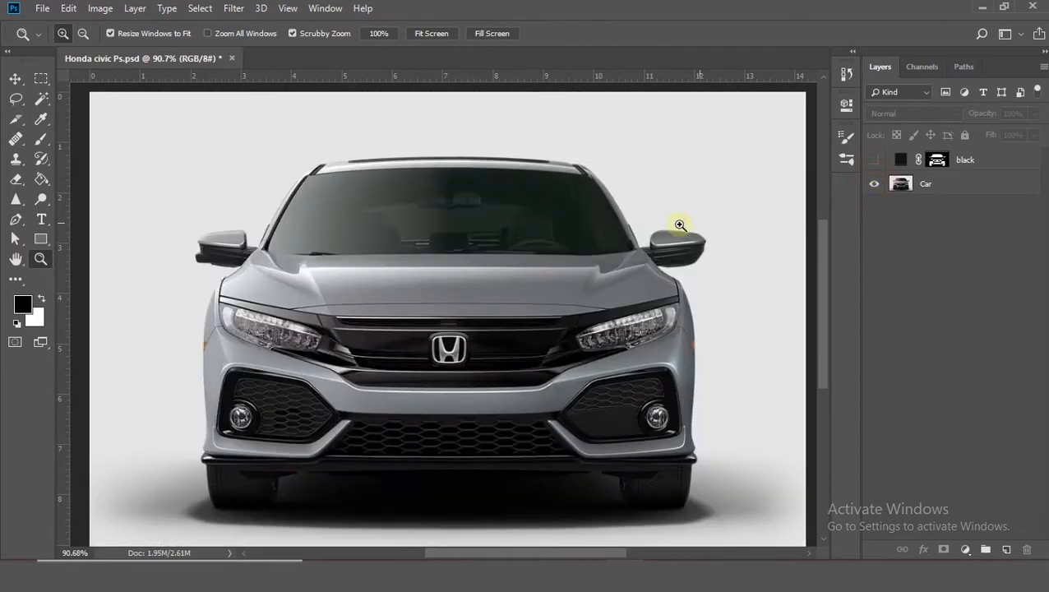
Add a Solid Color fill layer in gray #969494.
key("p")
left_click(967, 550)
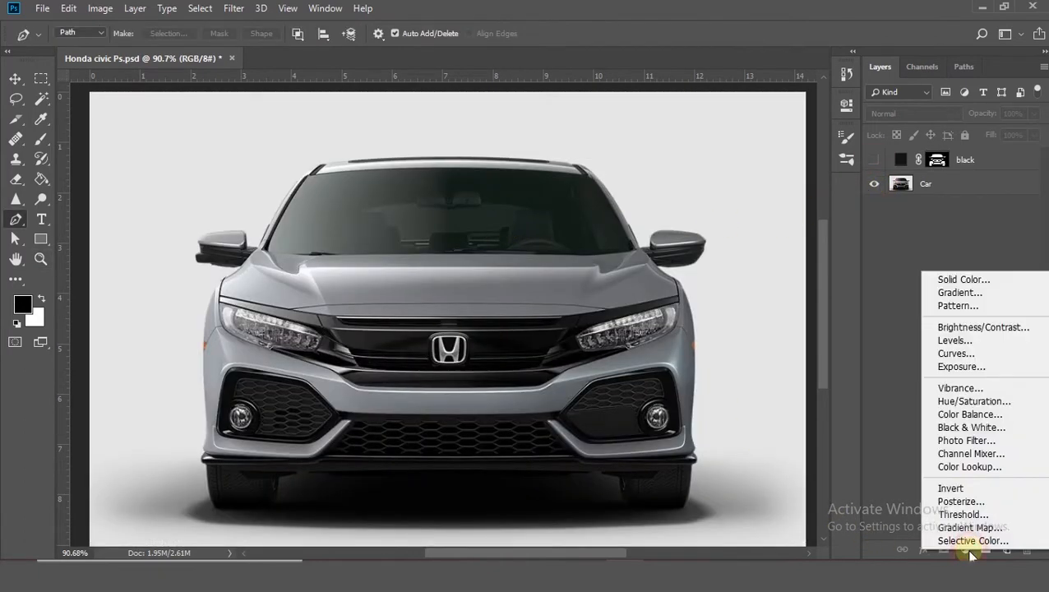
left_click(960, 279)
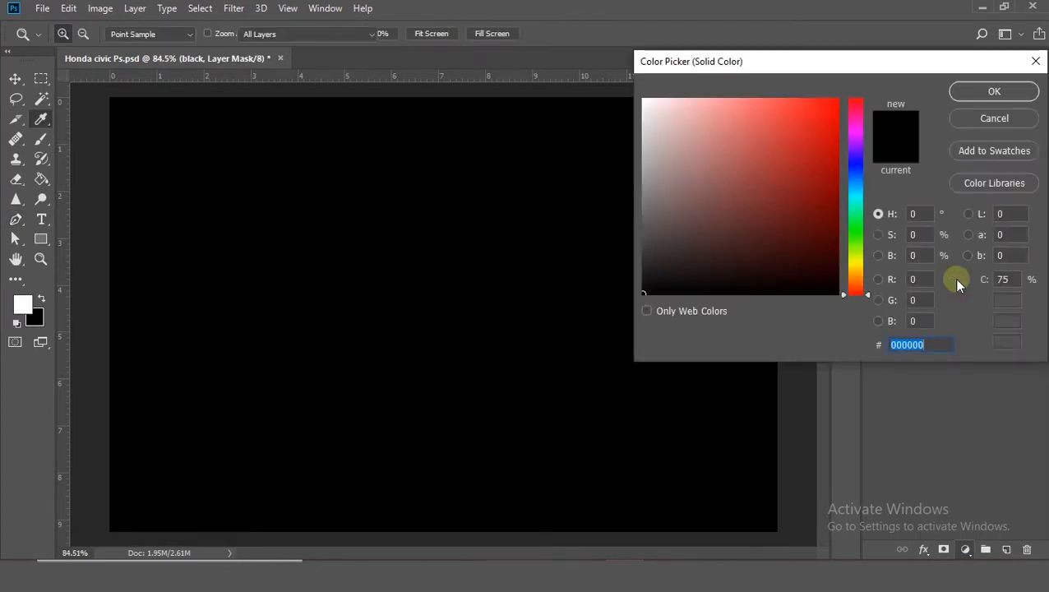
left_click_drag(682, 251, 677, 180)
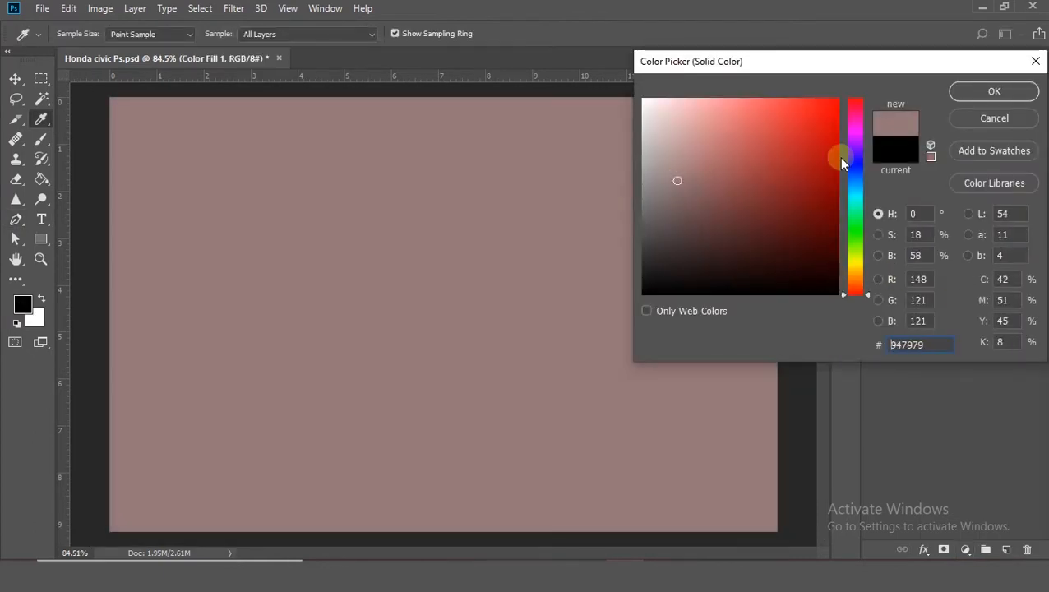
mouse_move(740, 169)
left_mouse_down()
mouse_move(656, 169)
mouse_move(651, 182)
left_mouse_up()
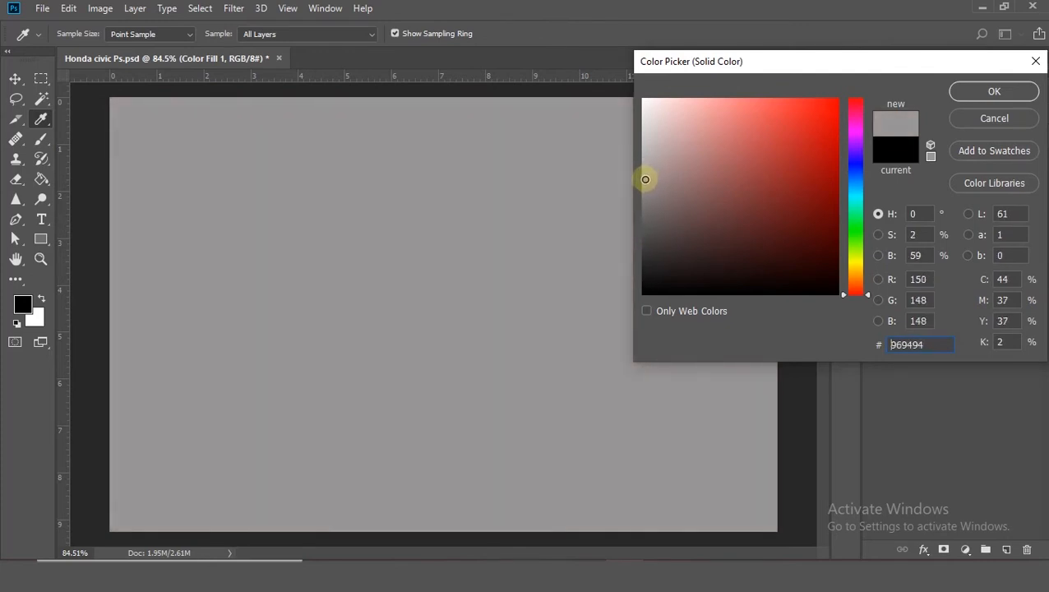
left_click(995, 93)
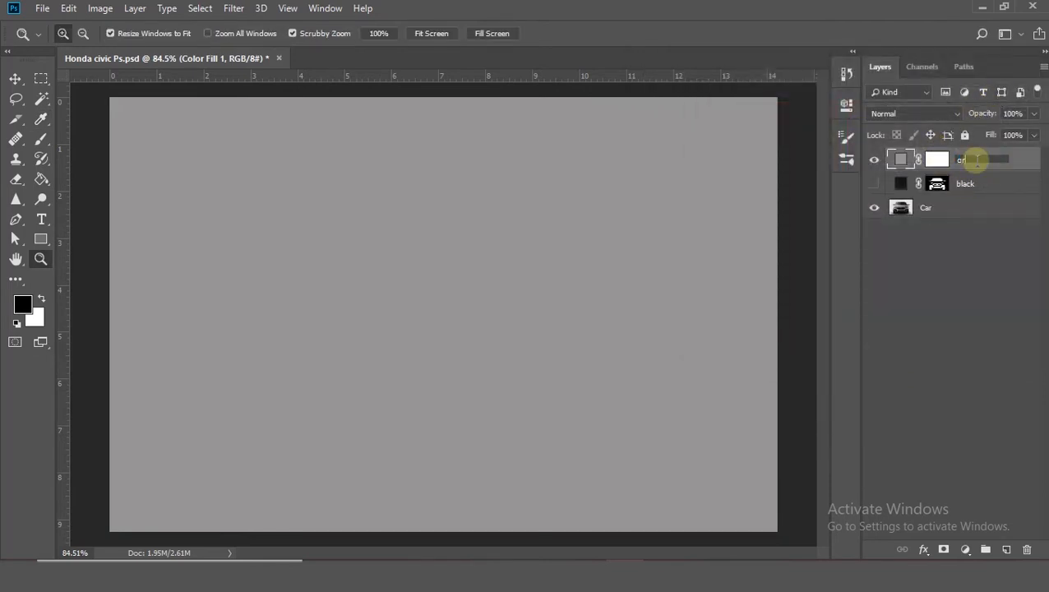
Rename the new fill layer to gray and invert its mask to black.
key("Return")
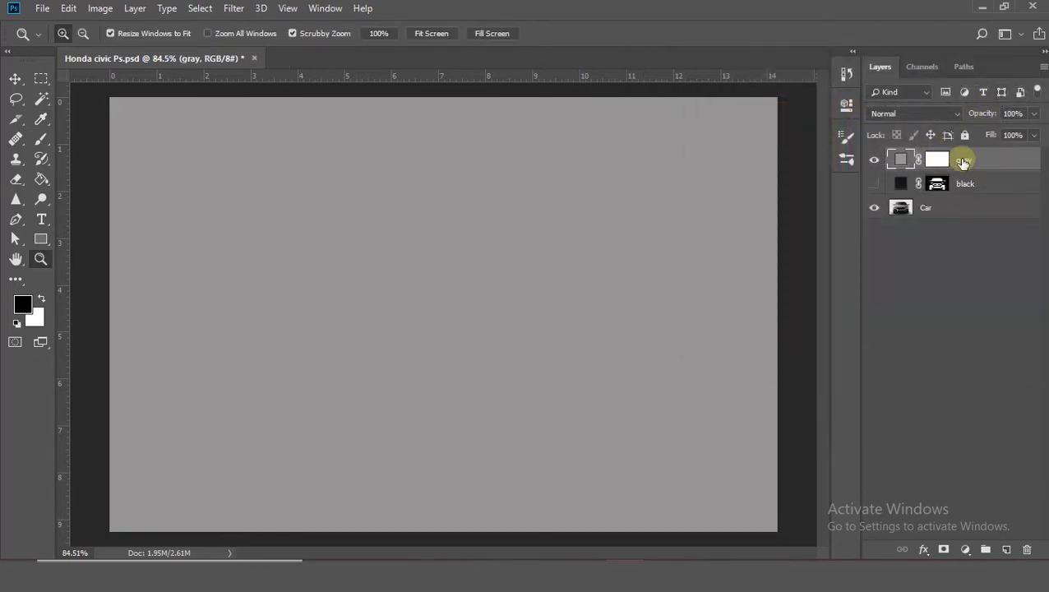
left_click(938, 160)
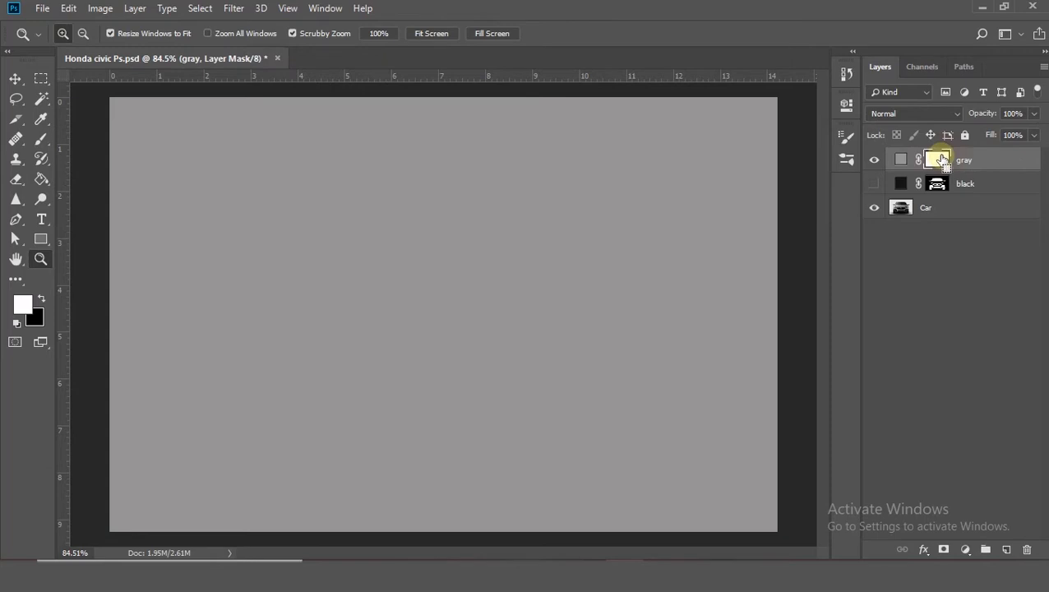
key("ctrl+i")
Trace a pen path from the hood's left-hand edge up past the mirror and along the base of the windshield.
left_click_drag(619, 186, 716, 185)
left_click(16, 218)
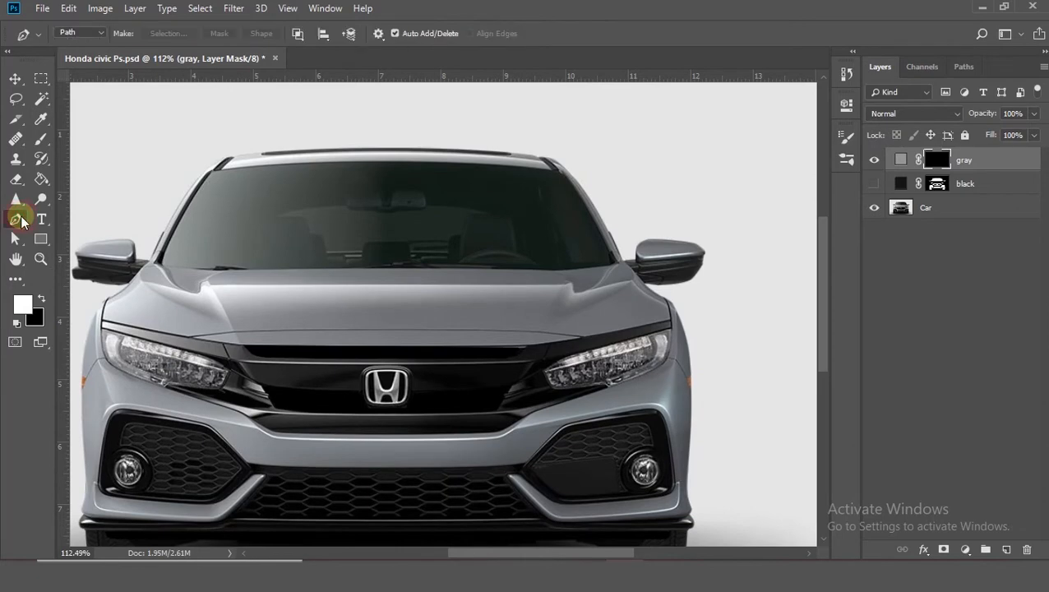
left_click_drag(508, 551, 440, 555)
scroll(212, 333, "up", 3)
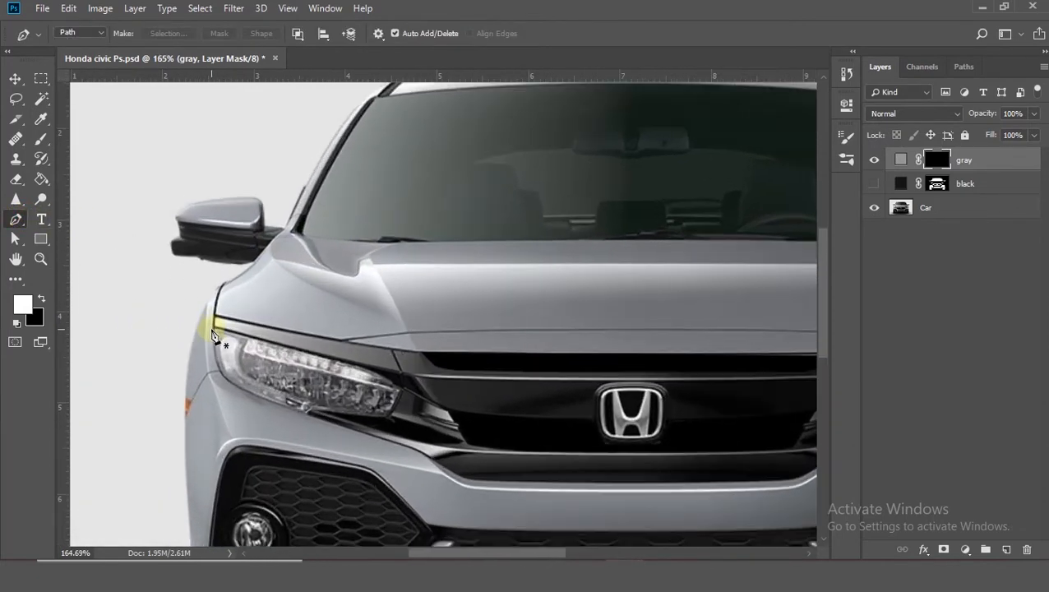
scroll(222, 296, "up", 2)
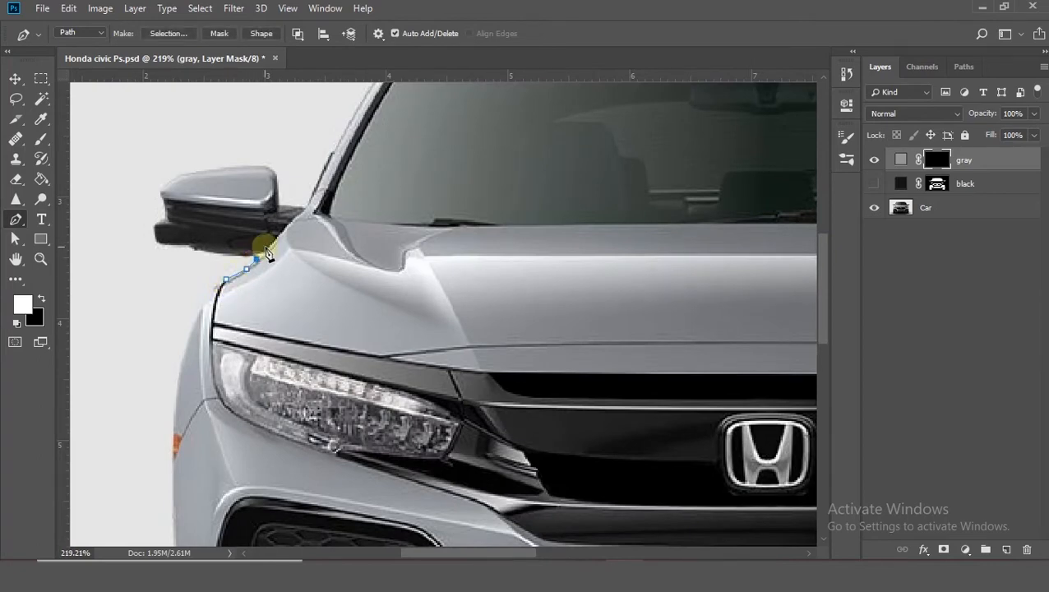
left_click(305, 210)
left_click(319, 217)
left_click(338, 219)
left_click(404, 225)
left_click(549, 225)
left_click(685, 226)
left_click(773, 224)
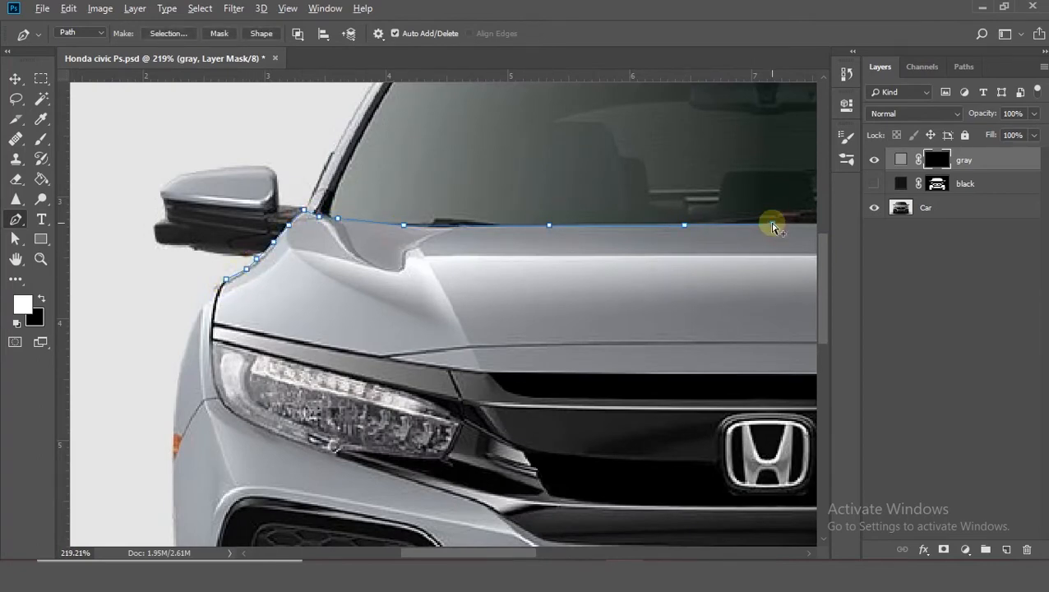
Continue the hood path along the windshield base and around the hood's right-hand rear corner.
scroll(773, 224, "up", 2)
left_click_drag(461, 555, 556, 555)
left_click(566, 202)
left_click(607, 200)
left_click(694, 193)
left_click(712, 184)
left_click(736, 182)
left_click(754, 204)
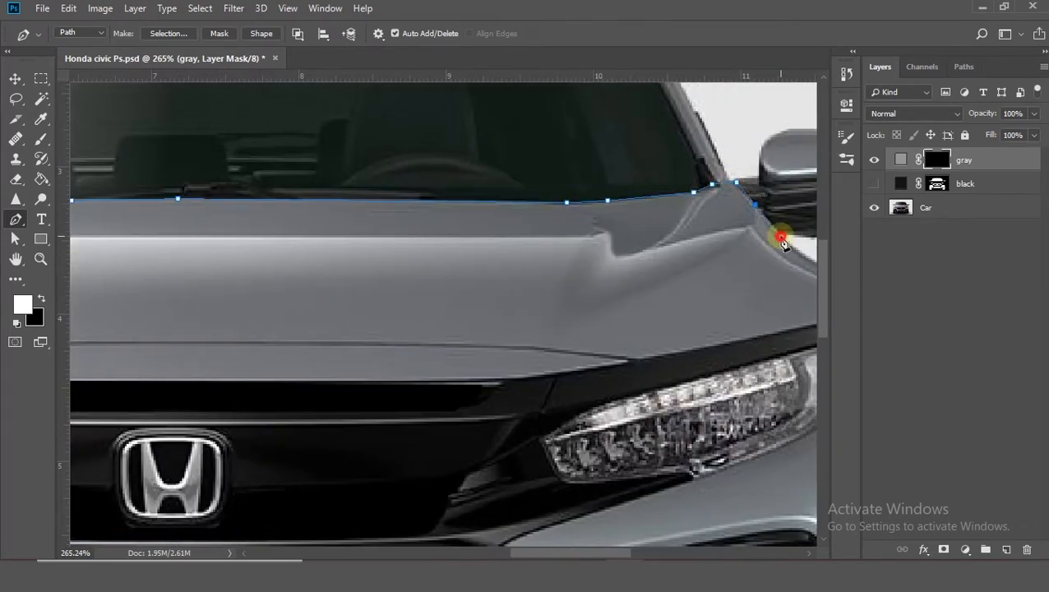
Trace the hood's right-hand side, the edge above the right-hand headlight, and the front edge above the grille.
scroll(619, 452, "right", 5)
left_click(526, 322)
left_click(323, 359)
scroll(329, 370, "left", 6)
left_click(664, 372)
left_click(629, 377)
left_click(272, 380)
left_click(99, 383)
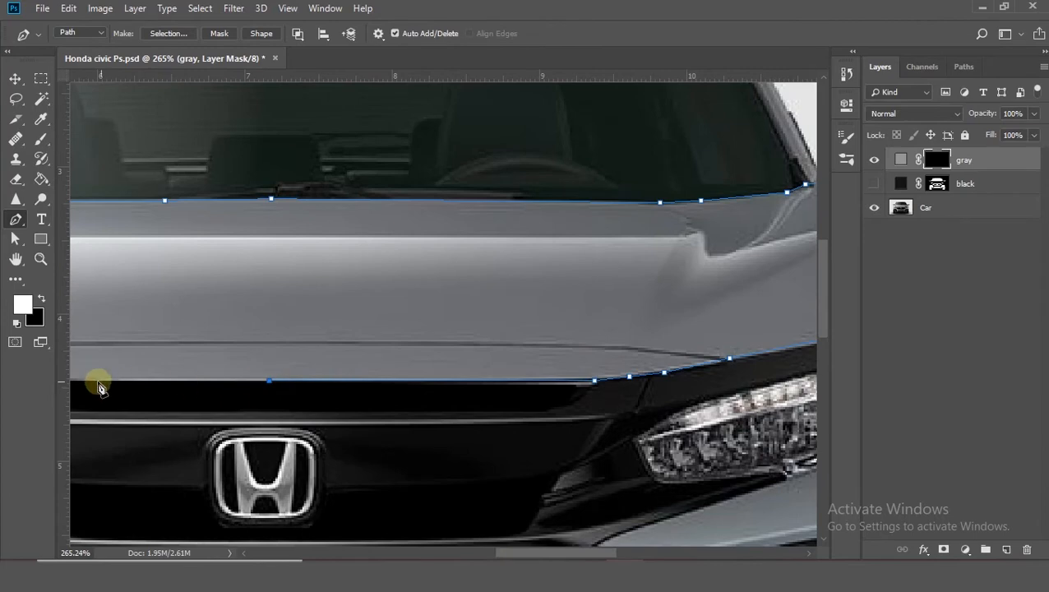
Finish the hood outline along the edge above the left-hand headlight back to the starting point.
scroll(107, 384, "left", 9)
left_click(495, 376)
left_click(477, 376)
left_click(375, 367)
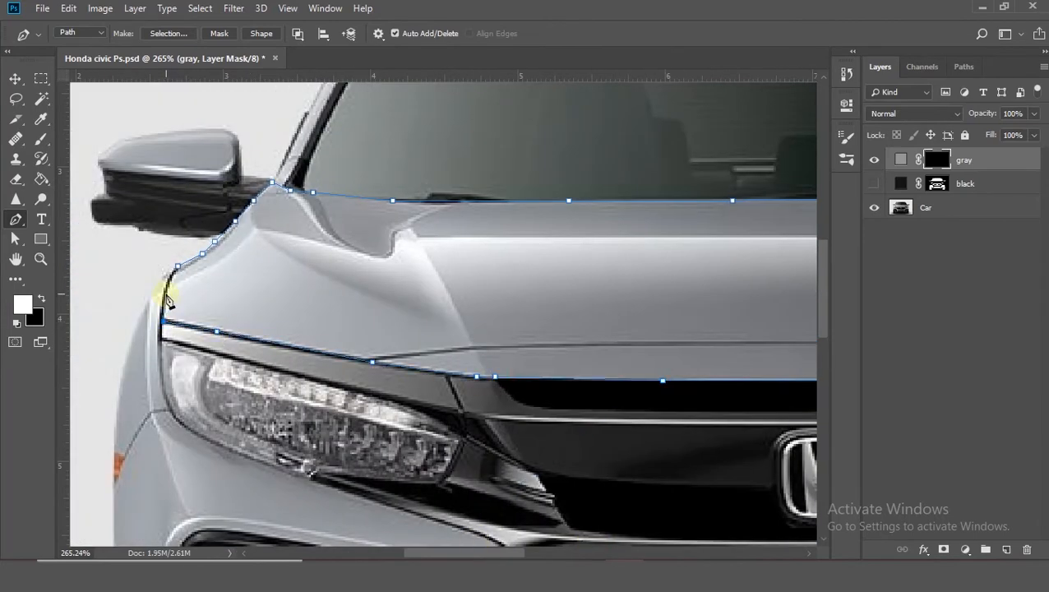
Convert the hood path to a selection, fill it with white on the gray layer's mask, and deselect.
key("ctrl+Return")
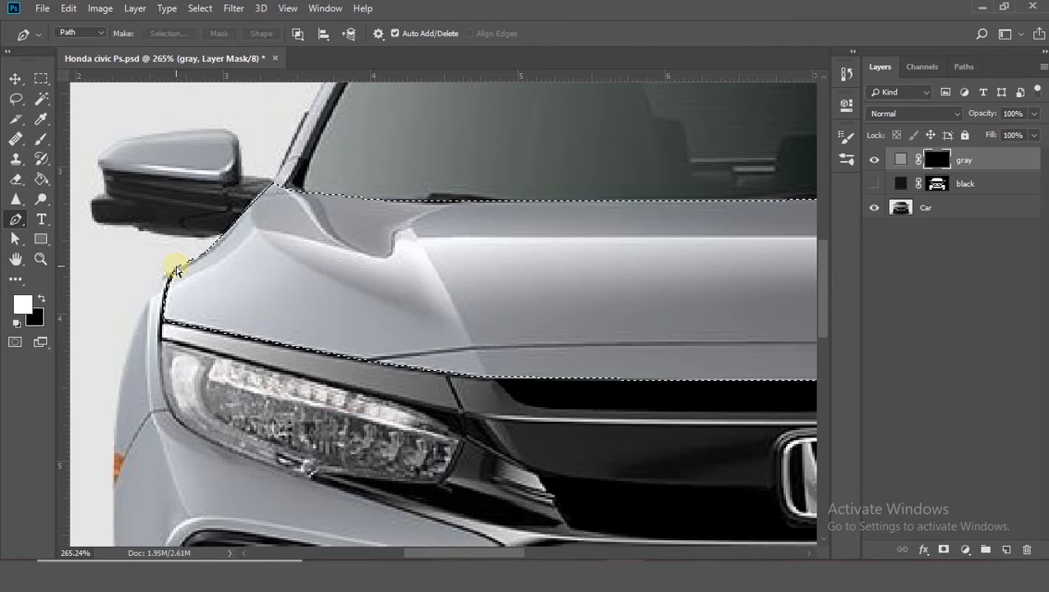
scroll(176, 271, "down", 5)
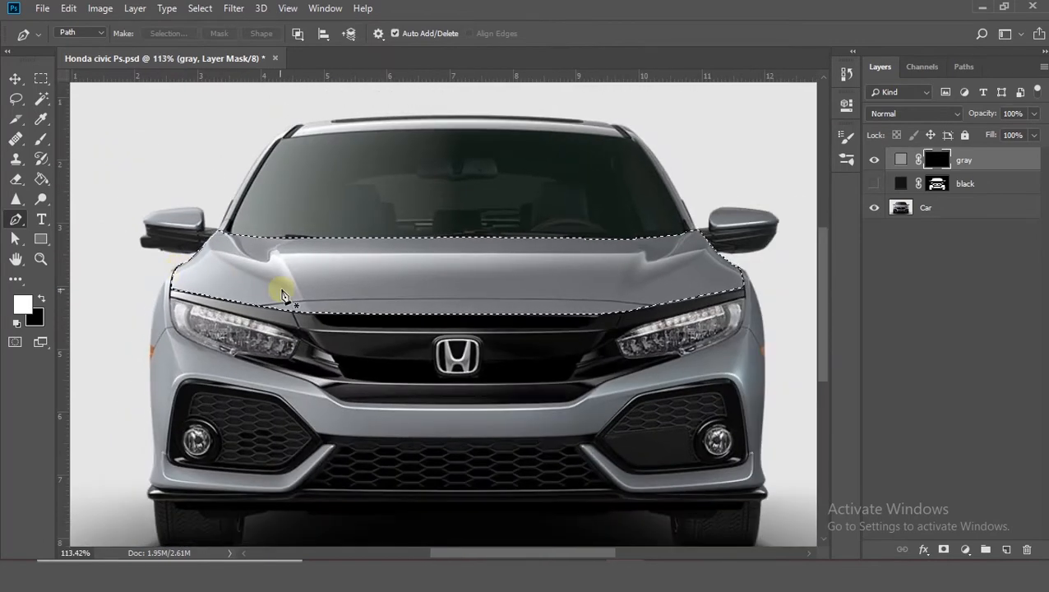
key("alt+Delete")
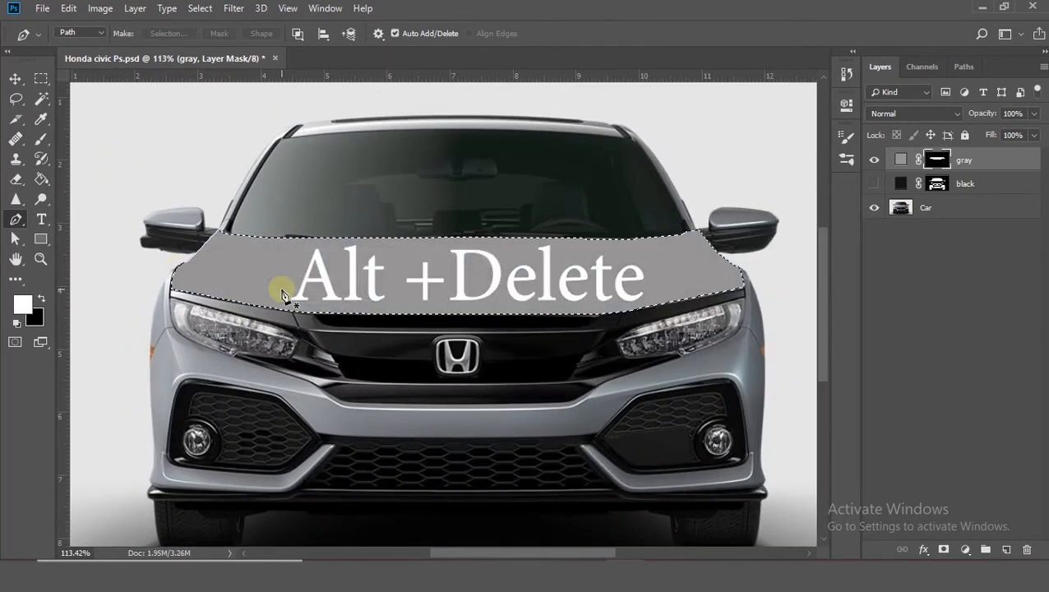
key("ctrl+d")
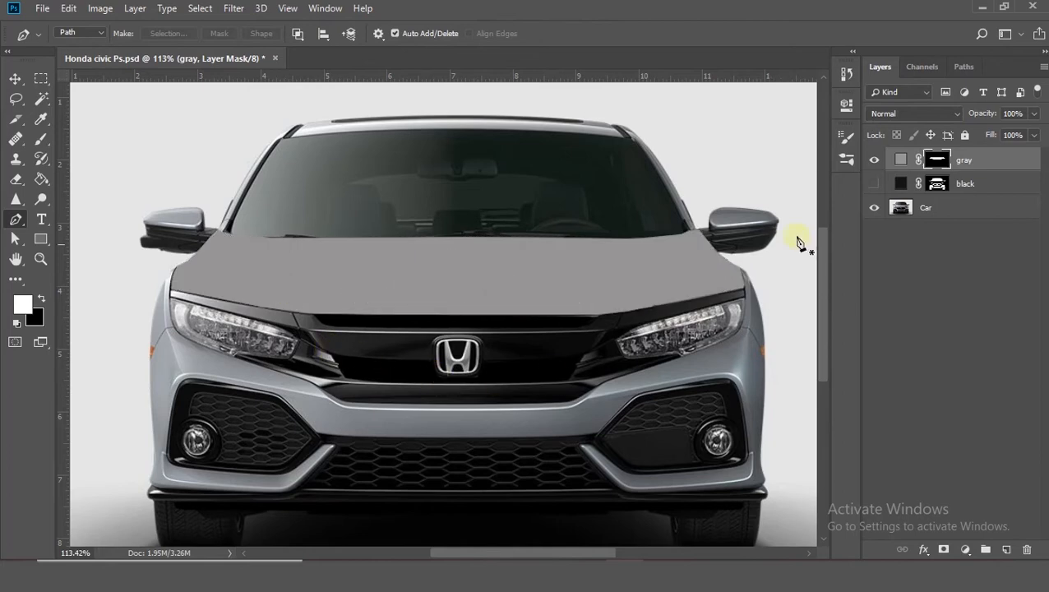
Toggle the black, gray and Car layers to check the shapes, ending with black hidden and the photo shown.
left_click(875, 184)
left_click(874, 210)
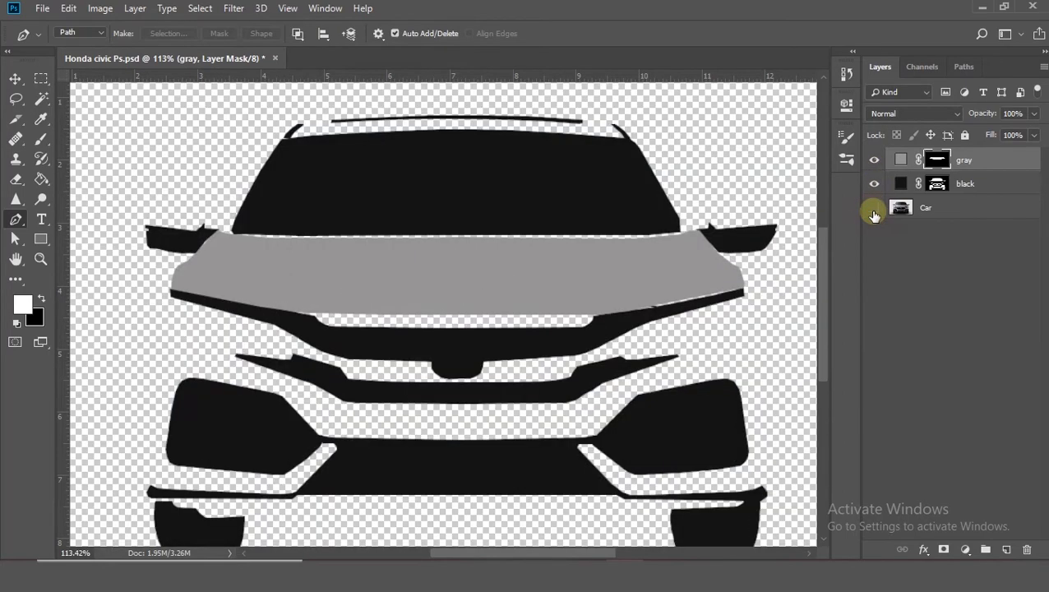
left_click(874, 184)
left_click(875, 184)
left_click(874, 161)
left_click(874, 160)
left_click(875, 208)
left_click(875, 184)
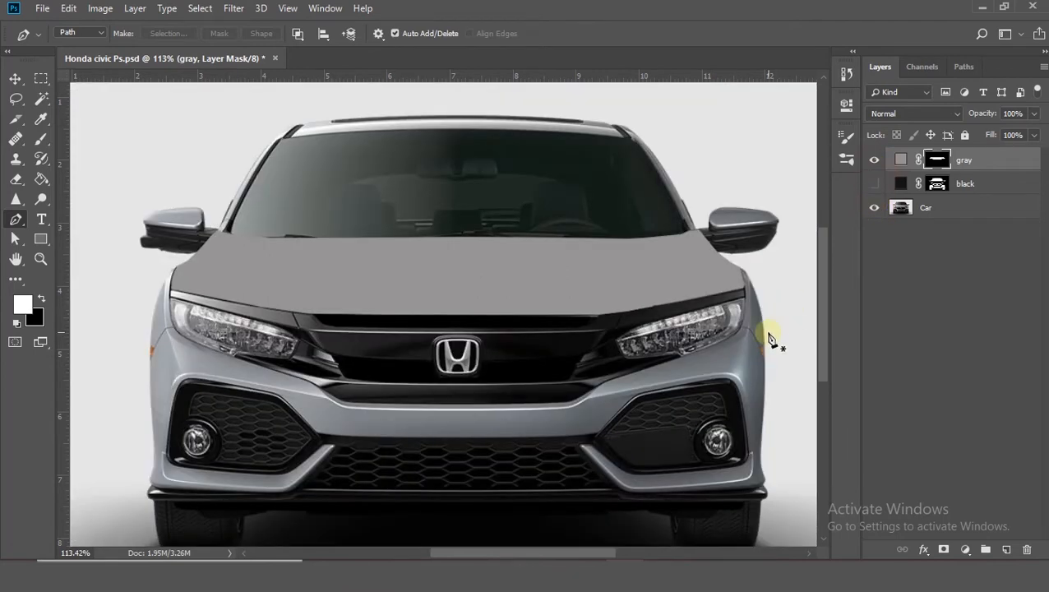
scroll(765, 333, "up", 3)
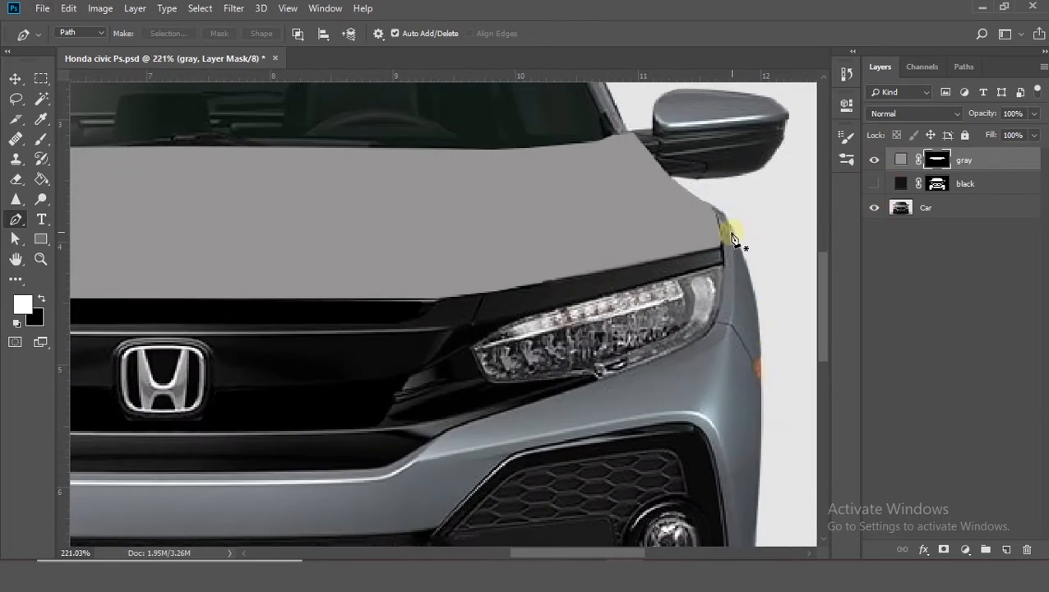
Trace the outer edge of the right-hand front fender from the hood corner down to the lower bumper.
scroll(723, 231, "up", 3)
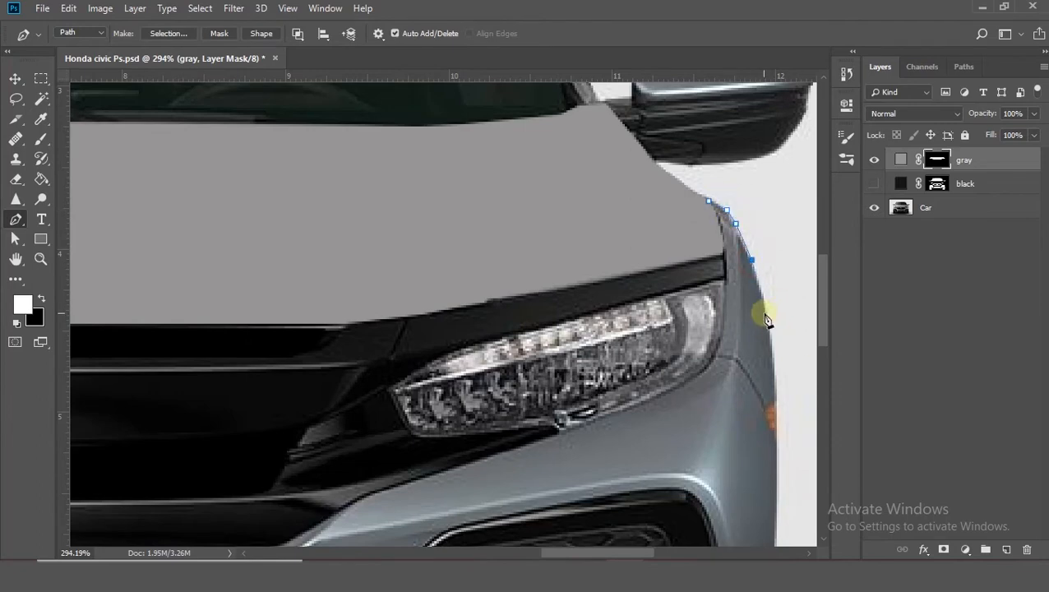
left_click(777, 407)
scroll(777, 407, "down", 1)
left_click(777, 415)
scroll(775, 379, "down", 2)
left_click(773, 355)
scroll(772, 354, "down", 1)
left_click(768, 346)
left_click(766, 380)
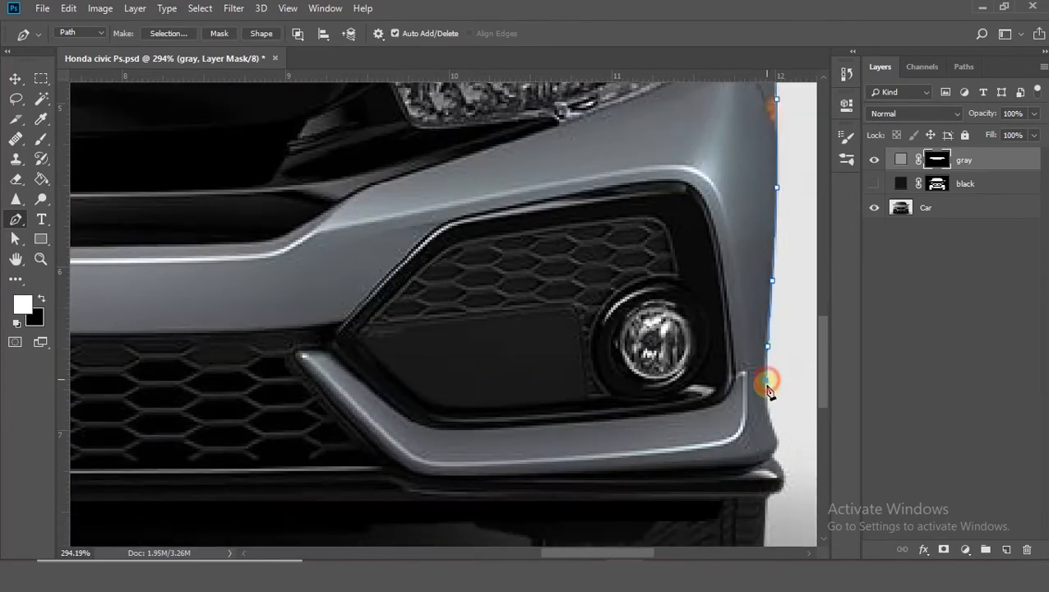
Continue the path along the bottom edge of the right-hand bumper corner and around its pointed tip beside the lower grille.
left_click(439, 475)
left_click(429, 475)
left_click(416, 474)
left_click(402, 467)
left_click(388, 457)
left_click(307, 376)
left_click(295, 353)
left_click(327, 354)
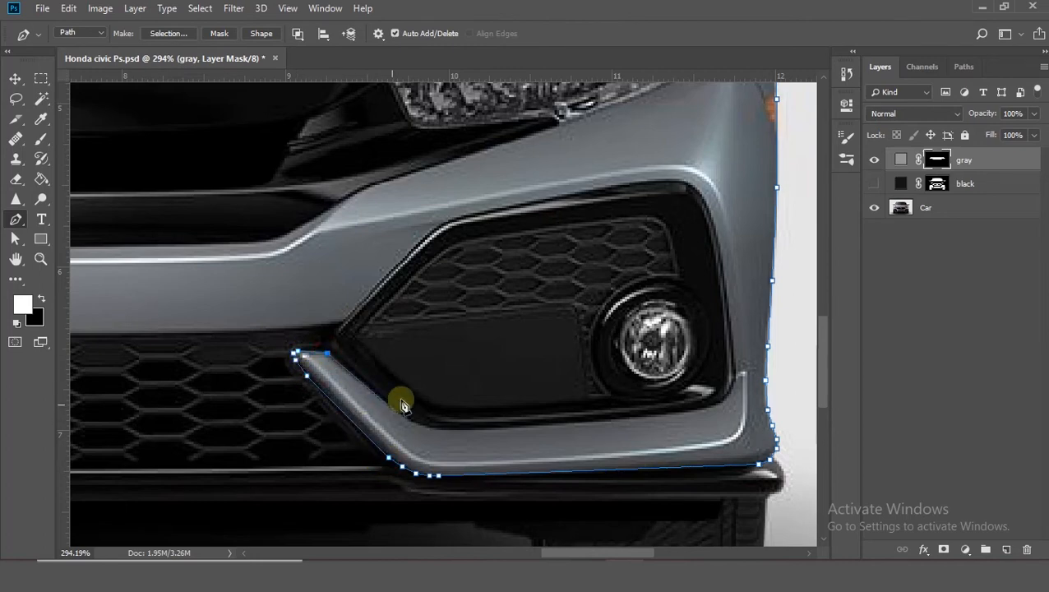
Trace the lower and outer edges of the right-hand fog lamp housing.
left_click(388, 404)
left_click(411, 419)
left_click(427, 428)
left_click(447, 427)
left_click(676, 414)
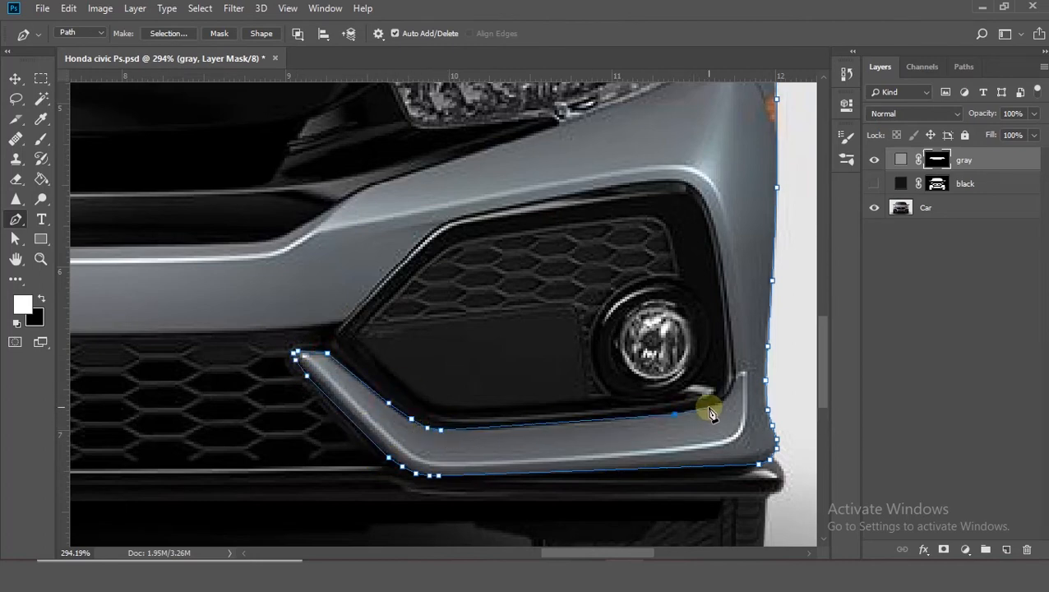
left_click(721, 398)
left_click(734, 374)
left_click(728, 319)
left_click(724, 269)
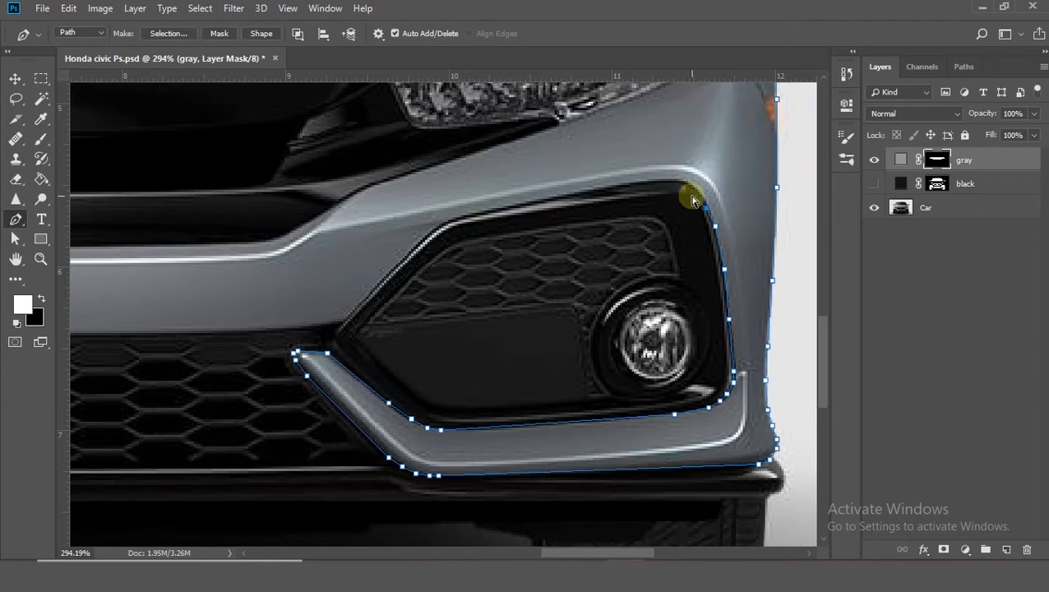
Trace the upper edge of the right-hand fog lamp housing down to its inner point.
left_click(695, 191)
left_click(646, 181)
left_click(550, 197)
left_click(473, 214)
left_click(445, 222)
left_click(420, 243)
left_click(381, 279)
left_click(349, 318)
Carry the path across the top of the lower grille and trace the upper and outer edges of the left-hand fog lamp housing.
scroll(342, 329, "left", 10)
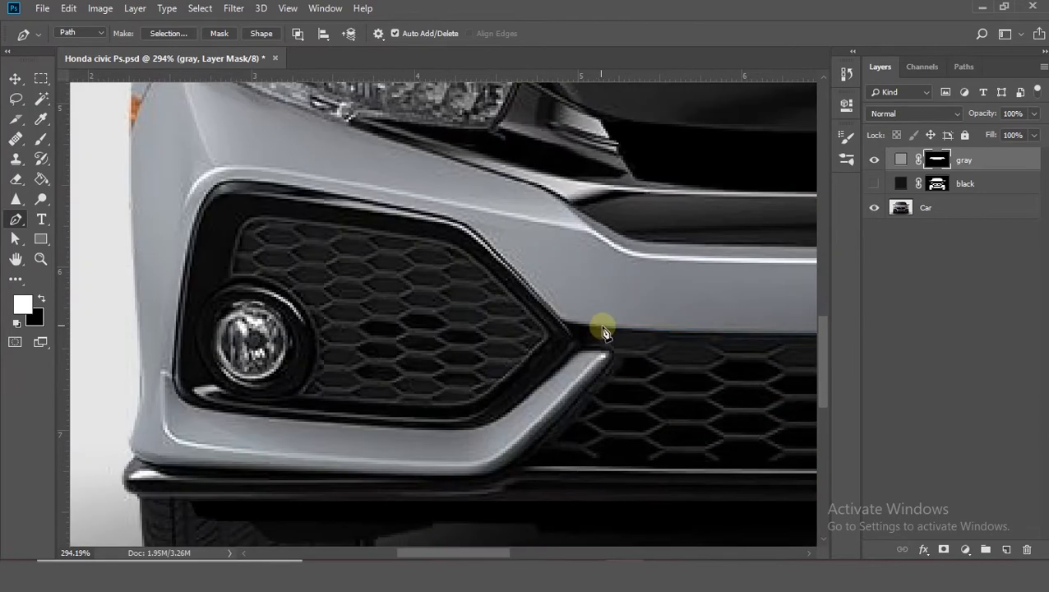
left_click(602, 329)
left_click(469, 226)
left_click(460, 221)
left_click(328, 192)
left_click(255, 180)
left_click(236, 180)
left_click(189, 243)
left_click(181, 292)
left_click(174, 327)
left_click(172, 366)
Trace the lower edge of the left-hand fog lamp housing out to the bumper tip beside the lower grille.
left_click(181, 398)
left_click(233, 415)
left_click(332, 423)
left_click(435, 429)
left_click(501, 417)
left_click(578, 352)
left_click(611, 350)
Trace around the left-hand bumper tip and along the bottom edge to the outer bumper corner.
left_click(606, 369)
left_click(519, 459)
left_click(485, 476)
left_click(255, 472)
left_click(157, 467)
Trace the outer edge of the left-hand bumper and fender up to the hood corner.
left_click(140, 357)
scroll(136, 329, "up", 3)
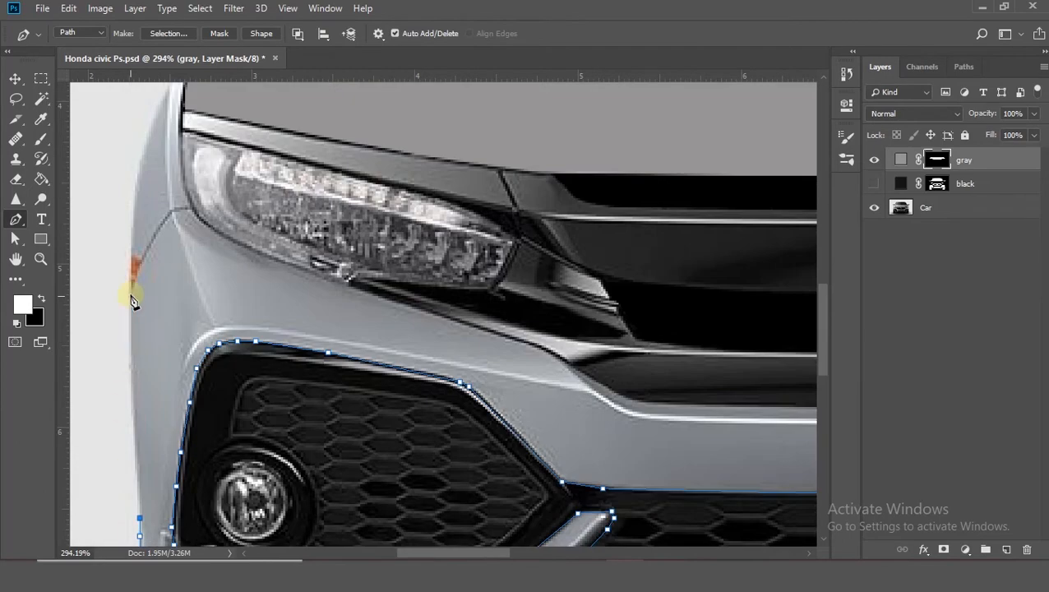
scroll(120, 250, "down", 10)
scroll(122, 247, "up", 9)
left_click(132, 328)
left_click(134, 288)
left_click(171, 186)
left_click(181, 173)
left_click(189, 168)
Trace down the outer side of the left-hand headlight and along the bumper edge beneath it toward the grille.
left_click(177, 216)
left_click(177, 245)
left_click(179, 277)
left_click(185, 310)
left_click(220, 339)
left_click(342, 387)
left_click(493, 433)
left_click(576, 483)
Continue the path along the bumper edge directly below the upper grille.
left_click(601, 490)
scroll(604, 491, "right", 5)
left_click(565, 491)
left_click(754, 485)
left_click(776, 471)
left_click(800, 454)
Trace below and up the outer side of the right-hand headlight, closing the bumper path at its starting point.
left_click_drag(535, 554, 626, 553)
left_click(495, 442)
left_click(514, 436)
left_click(680, 384)
left_click(790, 339)
left_click(575, 264)
left_click(575, 241)
left_click(573, 206)
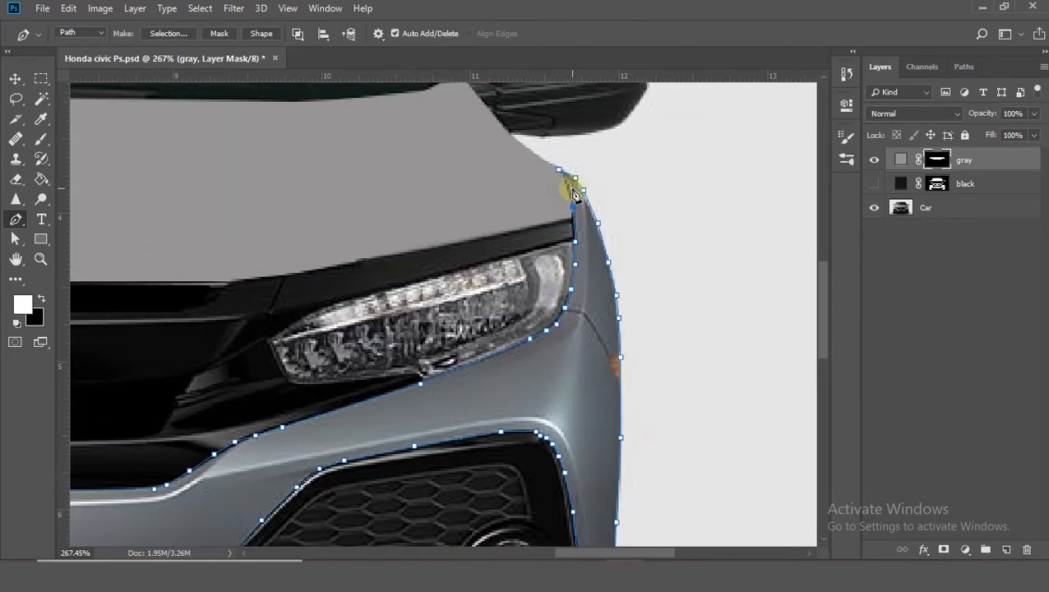
left_click(559, 171)
Convert the bumper path to a selection, fill it with white on the gray layer's mask, and deselect.
key("ctrl+Return")
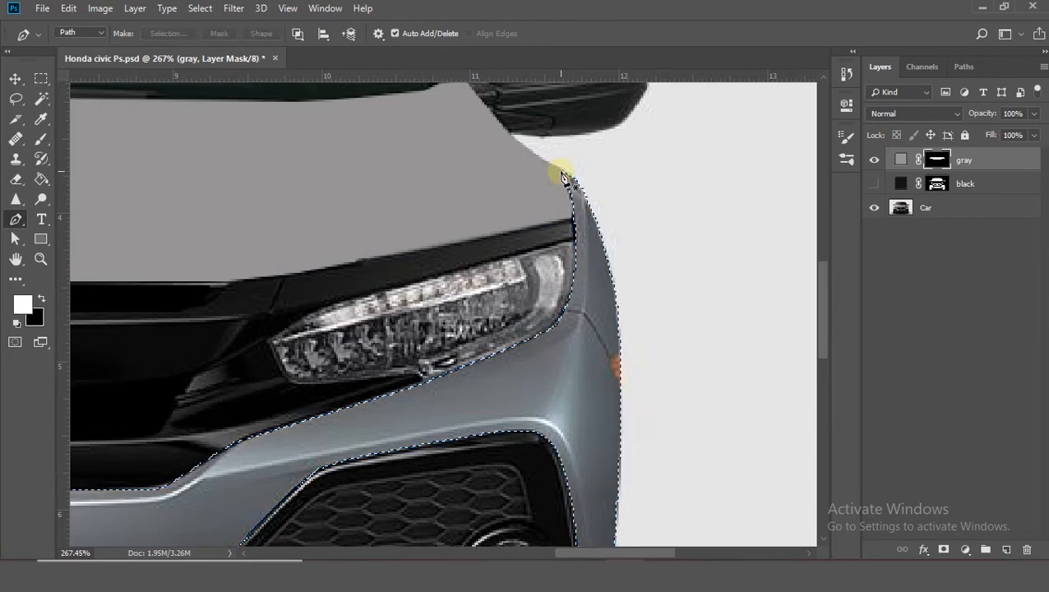
scroll(402, 279, "down", 5, "alt")
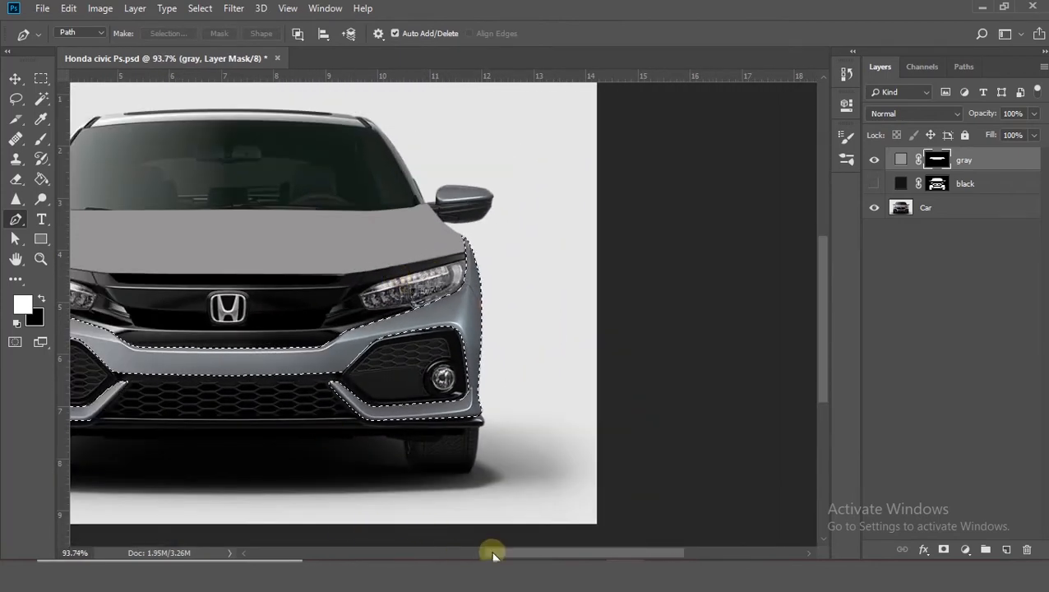
left_click_drag(491, 552, 444, 552)
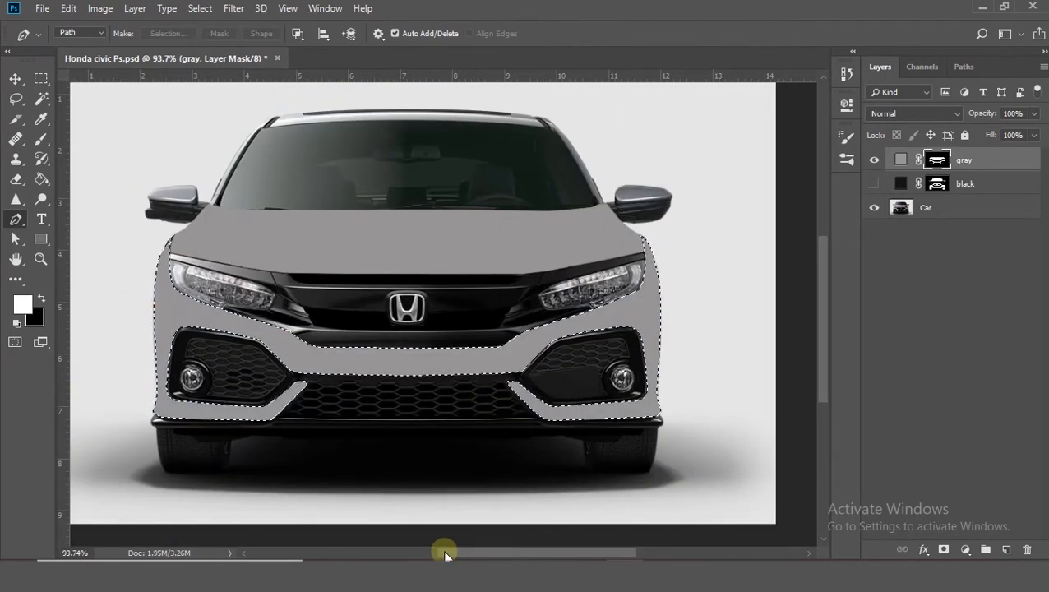
key("ctrl+d")
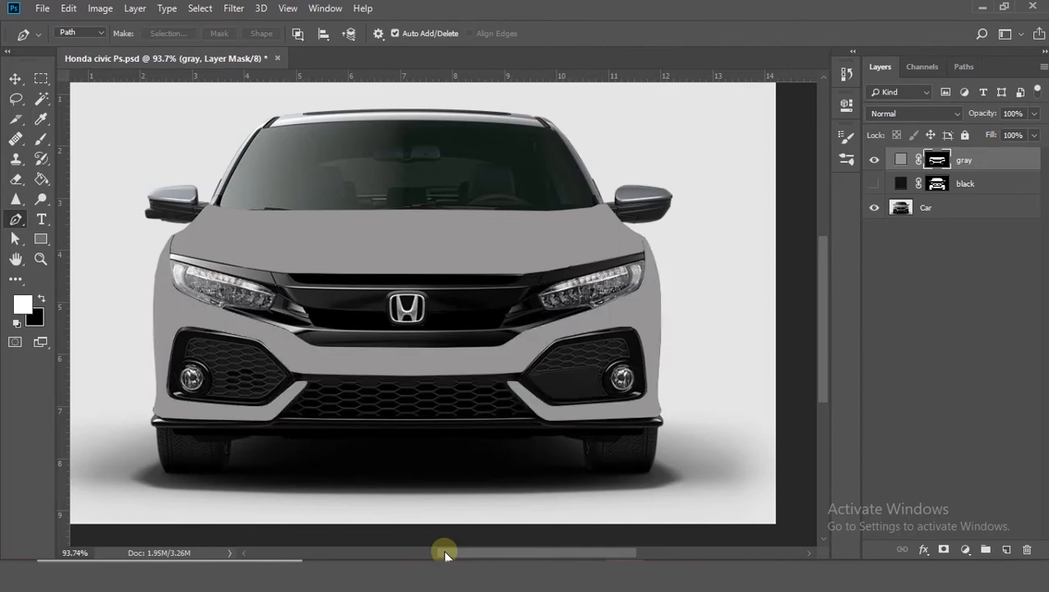
Toggle the Car and black layers to check the gray body shapes, ending with black hidden and the photo shown.
left_click(875, 208)
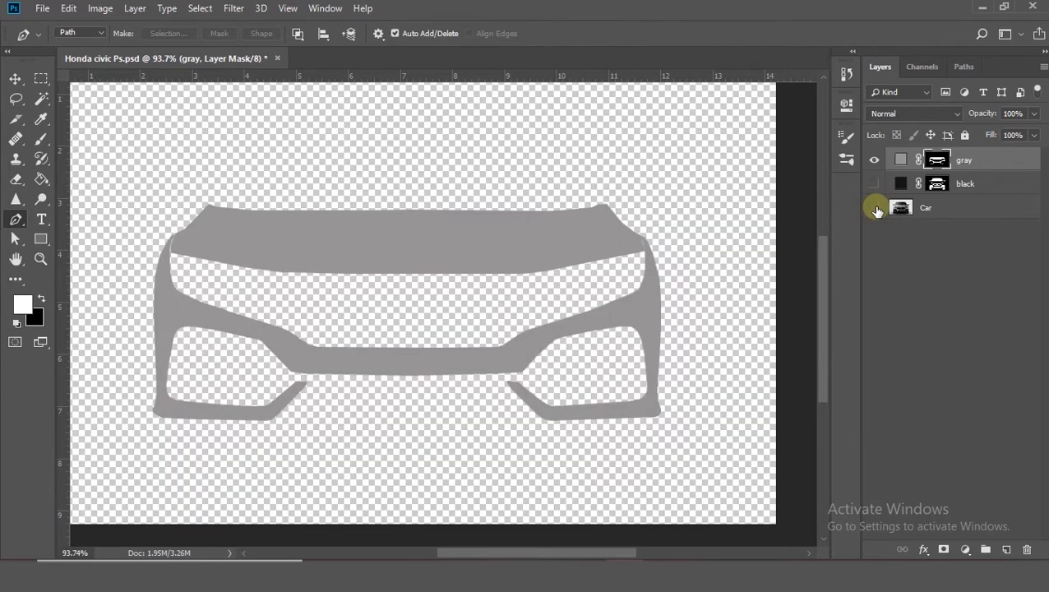
left_click(875, 184)
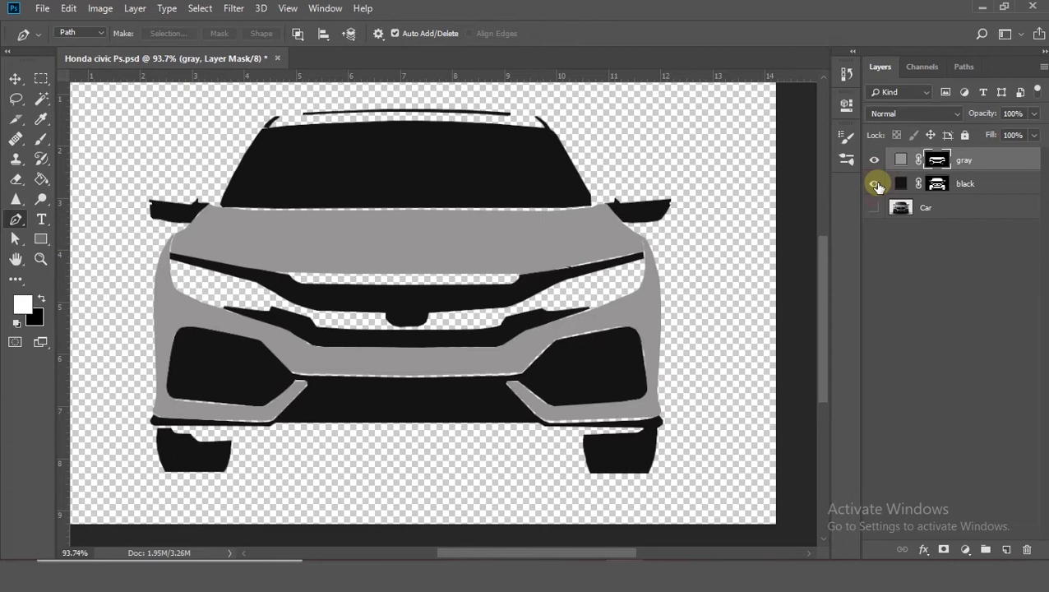
left_click(875, 208)
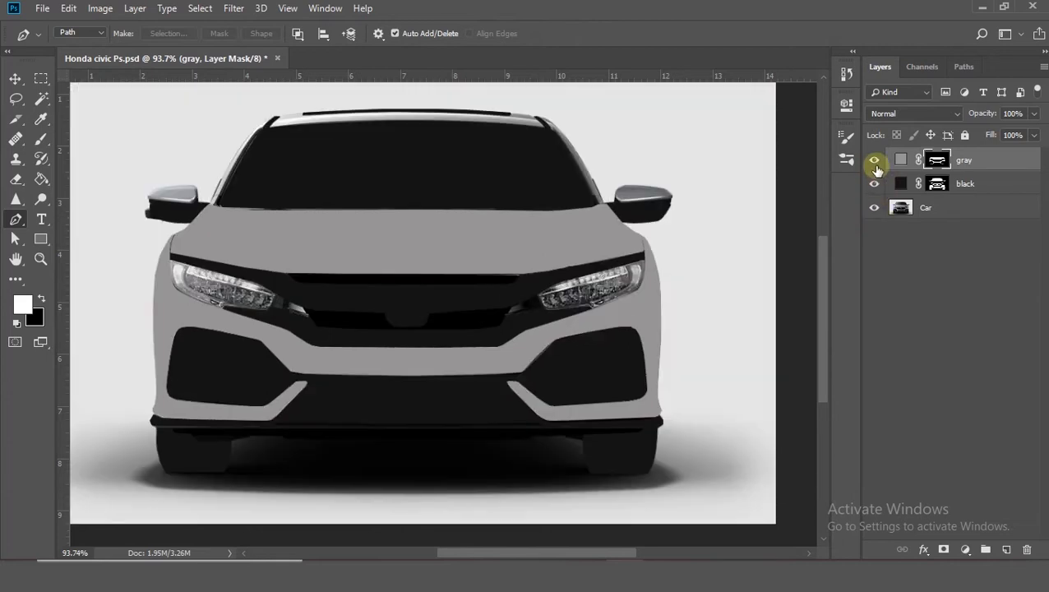
left_click(876, 185)
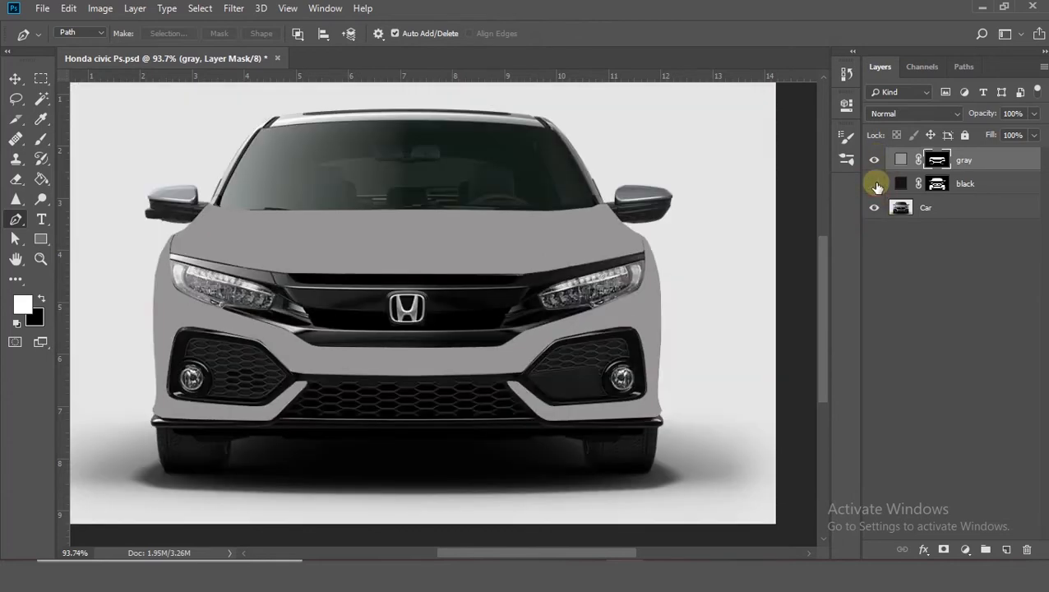
Trace the painted cap of the right-hand side mirror and fill it with white on the gray layer's mask.
scroll(545, 195, "up", 2)
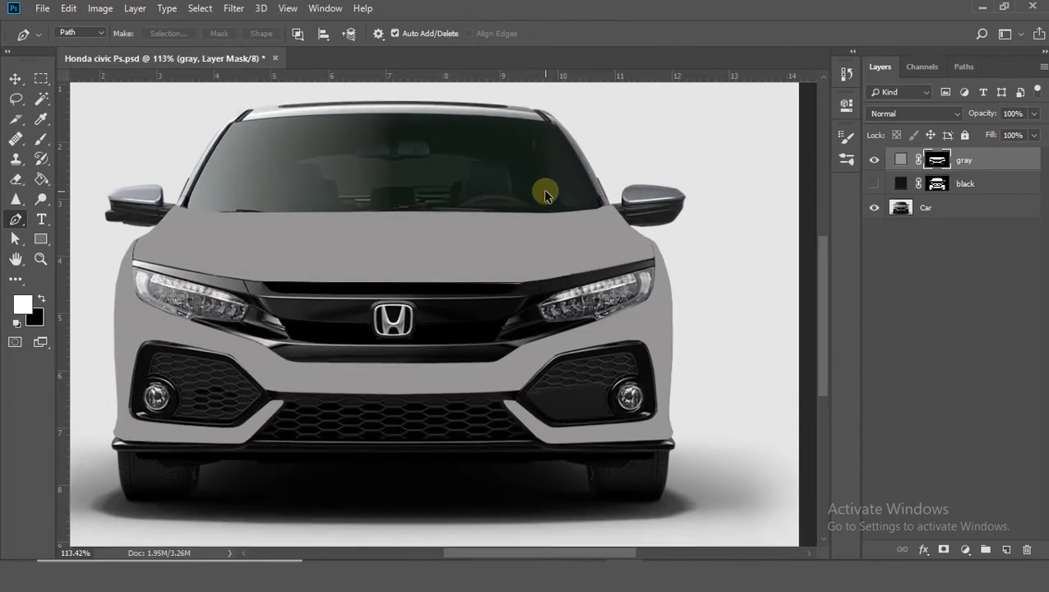
scroll(813, 311, "up", 1)
scroll(824, 278, "up", 2)
scroll(748, 344, "up", 3)
left_click(534, 400)
left_click(543, 409)
left_click(551, 416)
left_click(671, 408)
left_click(724, 403)
left_click(741, 403)
left_click(749, 401)
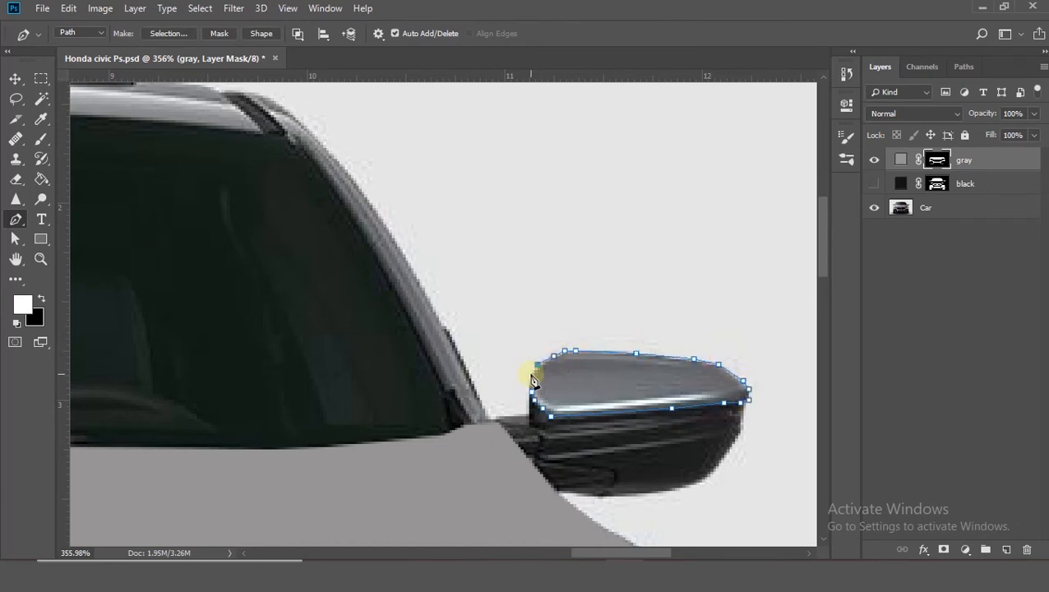
left_click(530, 395)
key("ctrl+Return")
key("alt+BackSpace")
Trace the painted cap of the left-hand side mirror and fill it with white on the gray layer's mask.
left_click_drag(622, 553, 414, 553)
left_click(497, 427)
left_click(325, 415)
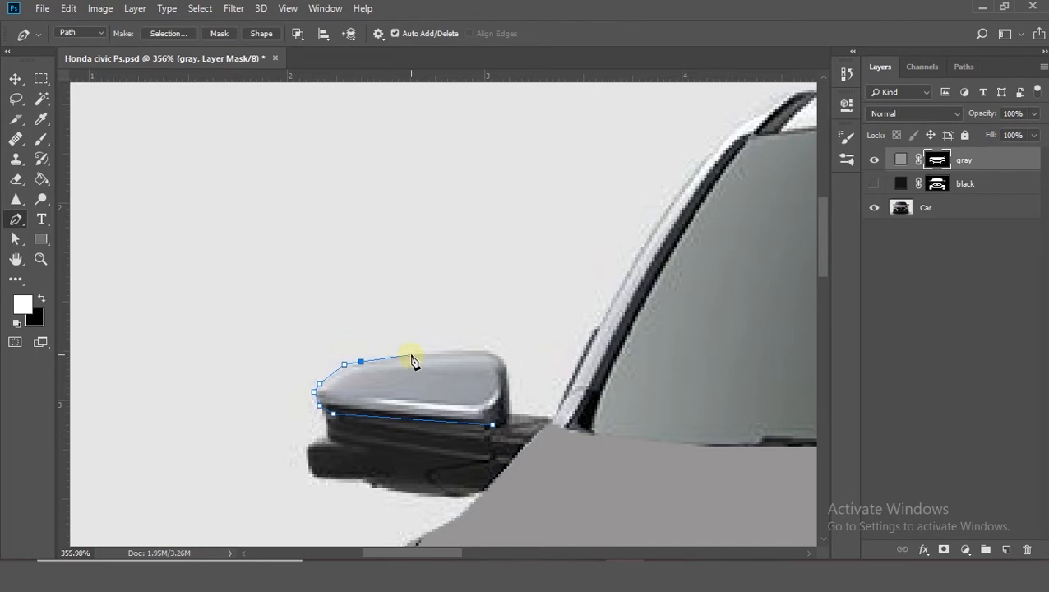
left_click(492, 425)
key("ctrl+Return")
key("alt+BackSpace")
Trace the outer edge of the left-hand windshield pillar from the hood up to the roof.
left_click(564, 432)
left_click(572, 417)
left_click(611, 341)
left_click(671, 227)
left_click(712, 171)
left_click(729, 146)
left_click(748, 135)
scroll(768, 152, "up", 2)
Trace the inner edge of the left-hand windshield pillar back down and close the path at the hood.
left_click(791, 141)
left_click(776, 146)
left_click(745, 163)
left_click(726, 179)
left_click(696, 213)
left_click(632, 307)
left_click(603, 364)
left_click(565, 442)
left_click(553, 463)
left_click(546, 478)
left_click(564, 479)
Convert the left-hand pillar path to a selection, fill it with white on the gray layer's mask, and deselect.
scroll(565, 479, "down", 2)
left_click_drag(477, 554, 554, 557)
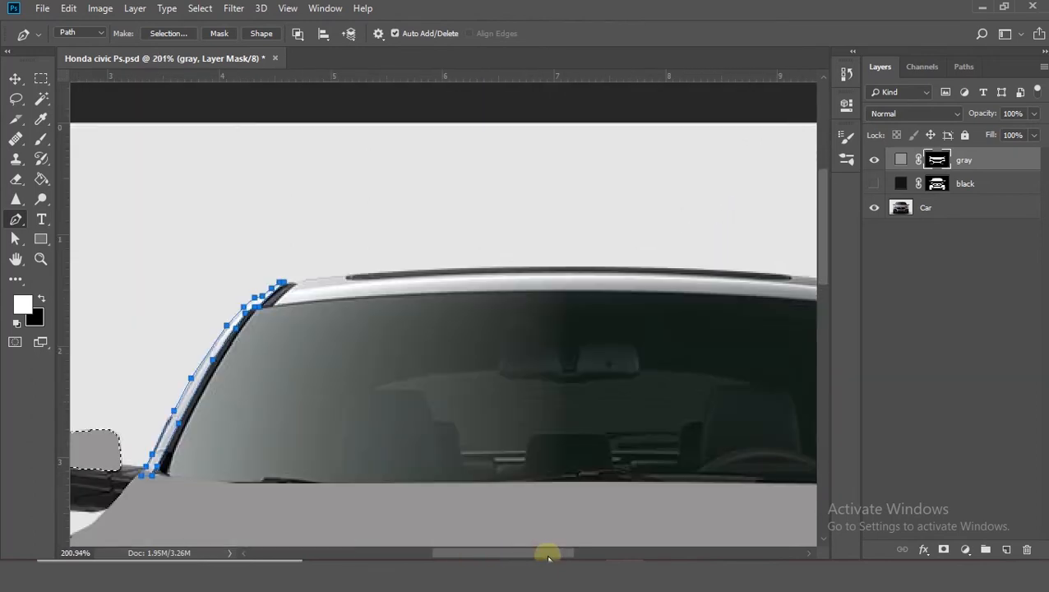
key("ctrl+Return")
key("alt+Delete")
key("ctrl+d")
Start the roof outline at its left-hand corner and trace the edge above the windshield toward the middle.
scroll(299, 286, "up", 2)
left_click(292, 285)
left_click(434, 304)
left_click(562, 303)
left_click(644, 303)
left_click(761, 301)
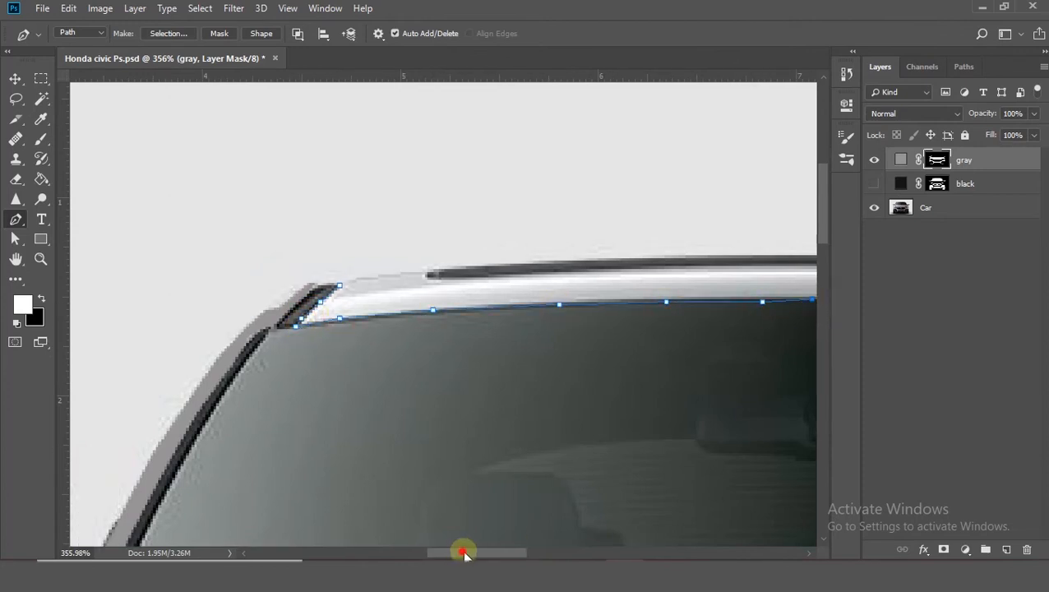
Continue the roof outline along the windshield's upper edge to the right-hand corner.
left_click_drag(464, 553, 554, 553)
left_click(220, 302)
left_click(364, 305)
left_click(492, 314)
left_click(597, 324)
left_click(624, 329)
Close the roof outline along its upper edge, convert it to a selection, and fill it with white on the gray layer's mask.
left_click(328, 268)
left_click(127, 266)
left_click_drag(574, 553, 482, 552)
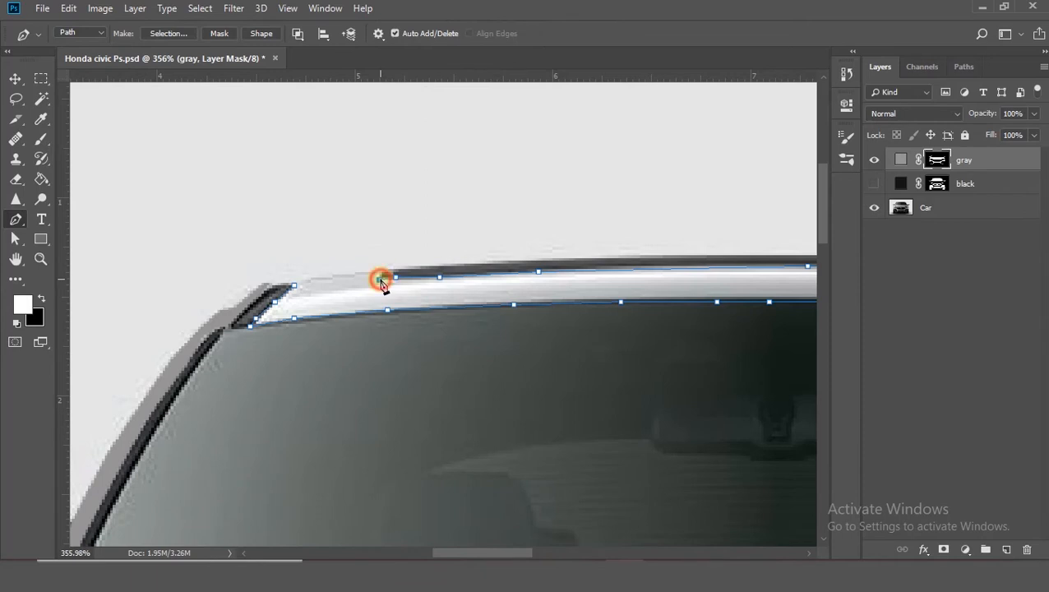
left_click(294, 286)
key("ctrl+Return")
scroll(298, 285, "down", 3)
key("alt+BackSpace")
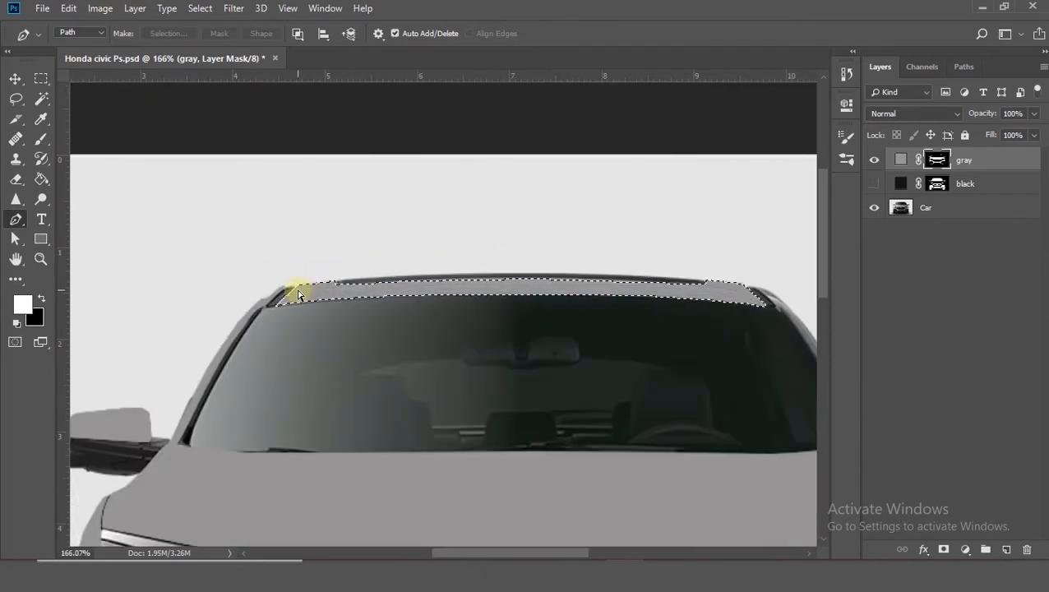
Deselect the roof and trace the right-hand pillar's inner edge along the windshield, from the roof corner down to the base.
key("ctrl+d")
left_click_drag(475, 553, 546, 554)
scroll(444, 296, "up", 6)
left_click(220, 143)
left_click(255, 175)
left_click(259, 183)
left_click(271, 191)
left_click(300, 225)
left_click(375, 363)
left_click(391, 399)
left_click(396, 395)
left_click(407, 415)
left_click(418, 426)
Close the right-hand pillar path along its outer edge, convert it to a selection, fill it with white on the gray layer's mask, and deselect.
left_click(429, 420)
left_click(393, 344)
left_click_drag(291, 188, 236, 128)
left_click(376, 314)
left_click(351, 267)
left_click(315, 219)
left_click(221, 143)
key("ctrl+Return")
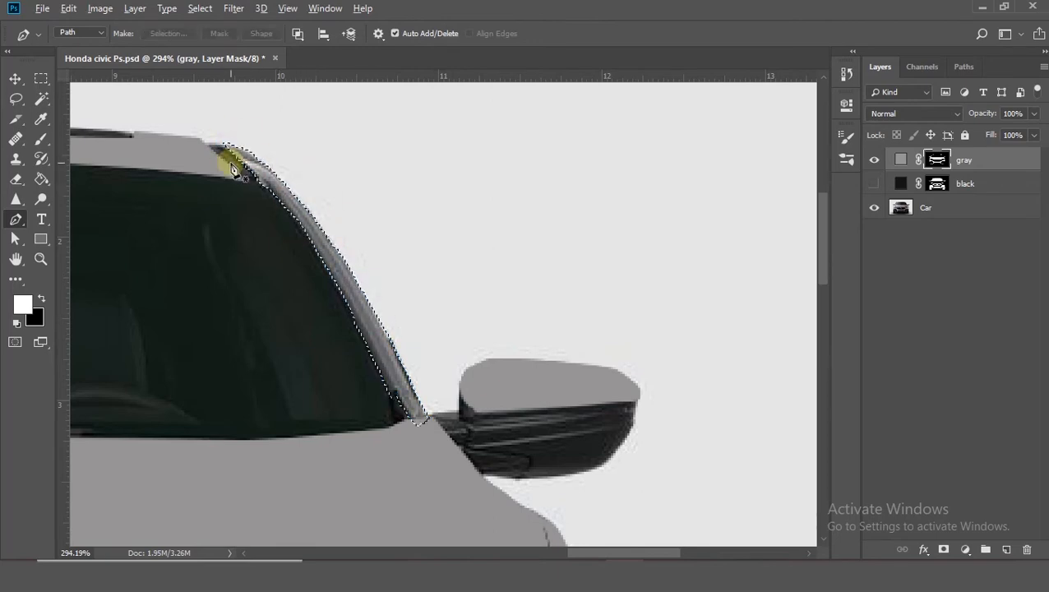
key("alt+Delete")
key("ctrl+d")
Review the gray and black fills without the photo, and leave only the Car layer visible.
scroll(231, 165, "down", 14)
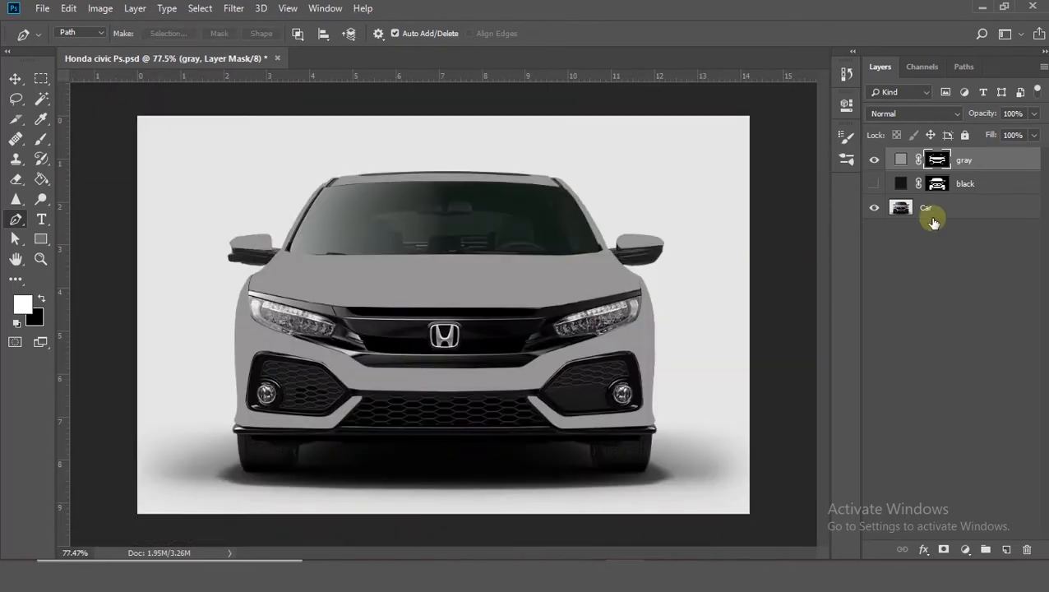
left_click(874, 209)
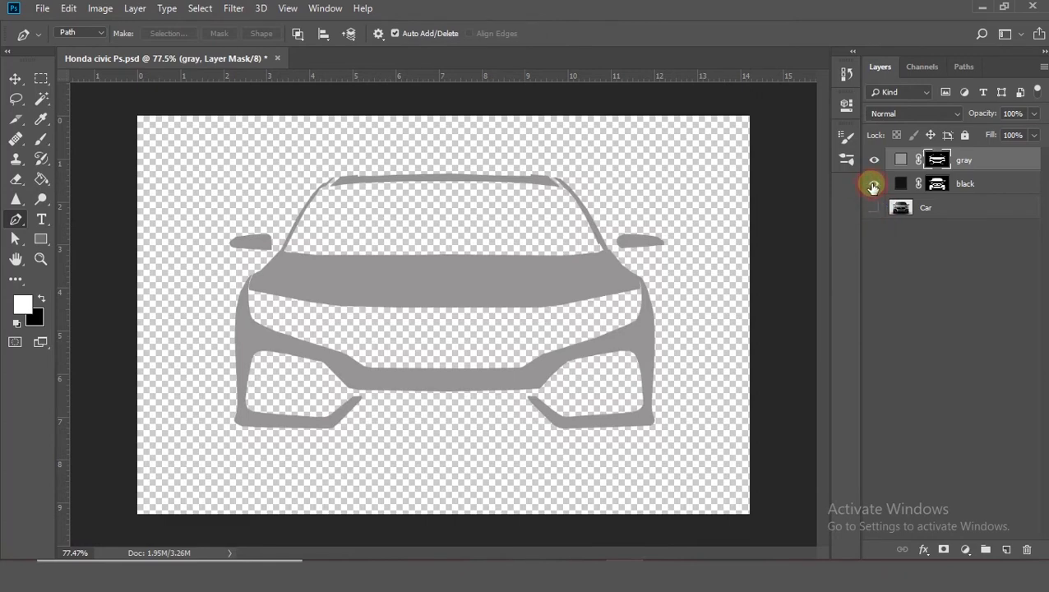
left_click(874, 184)
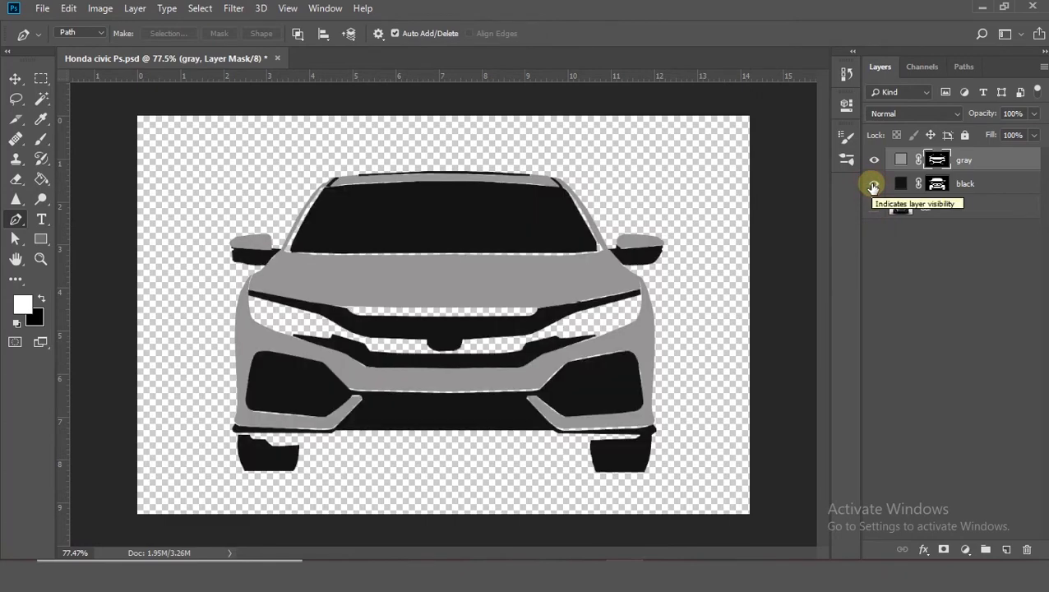
left_click(874, 184)
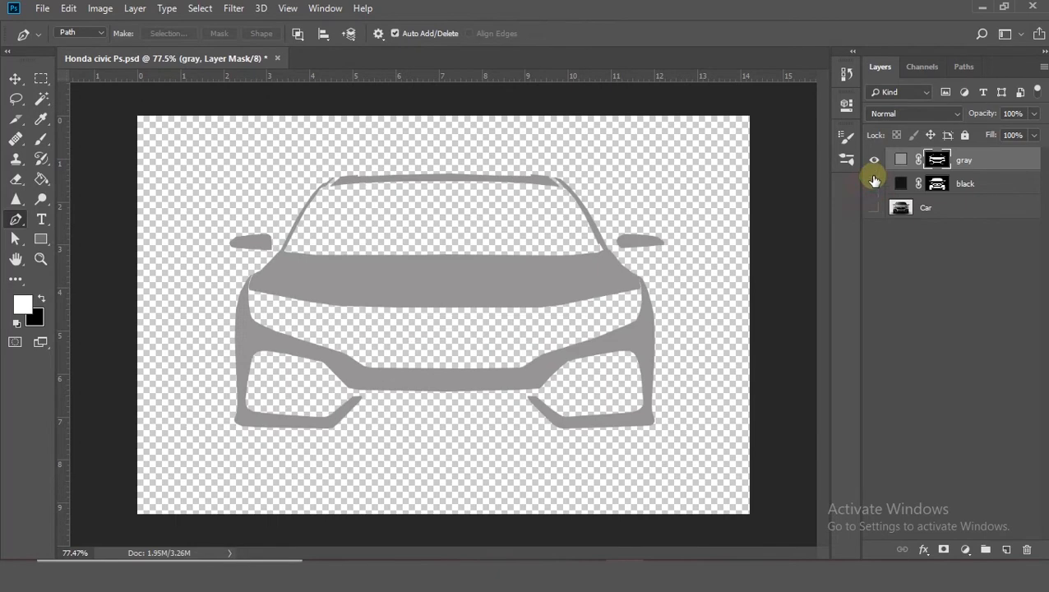
left_click(874, 160)
left_click(875, 208)
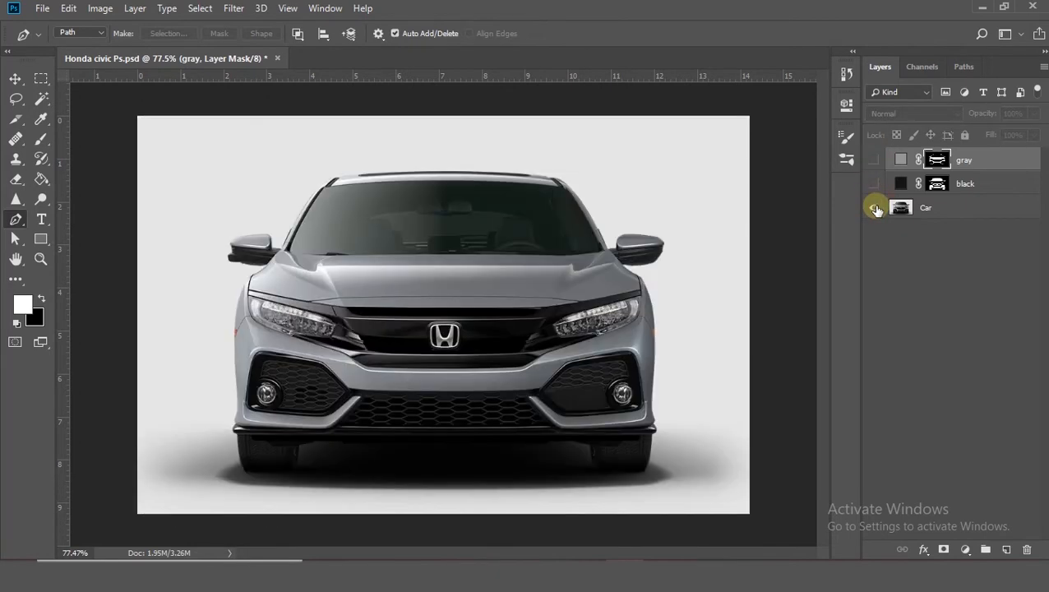
Add a solid color fill layer with the near-white color f6f4f4.
left_click(965, 549)
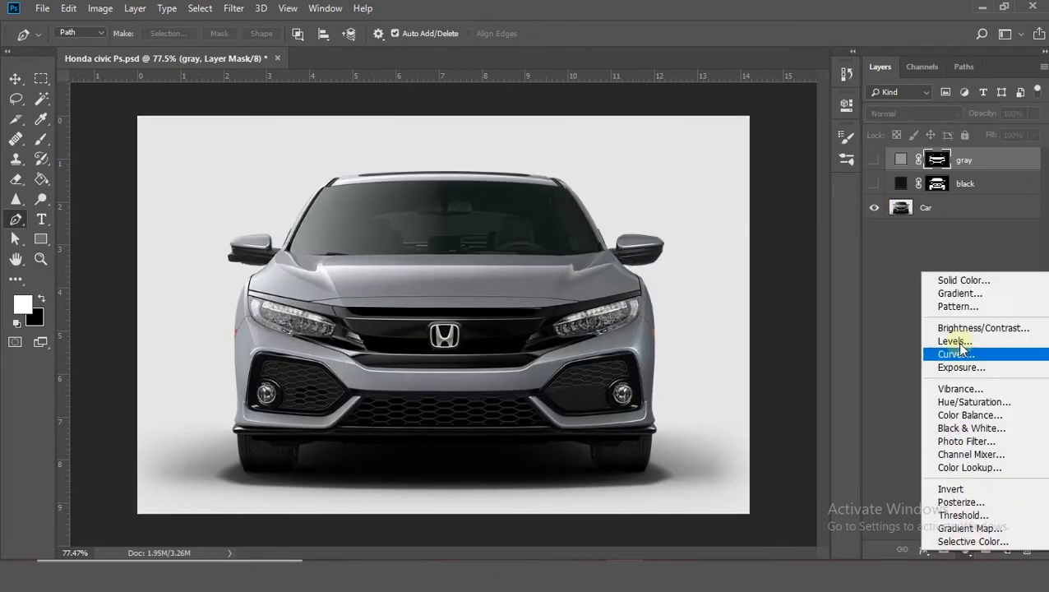
left_click(962, 282)
left_click(642, 290)
left_click_drag(642, 290, 644, 105)
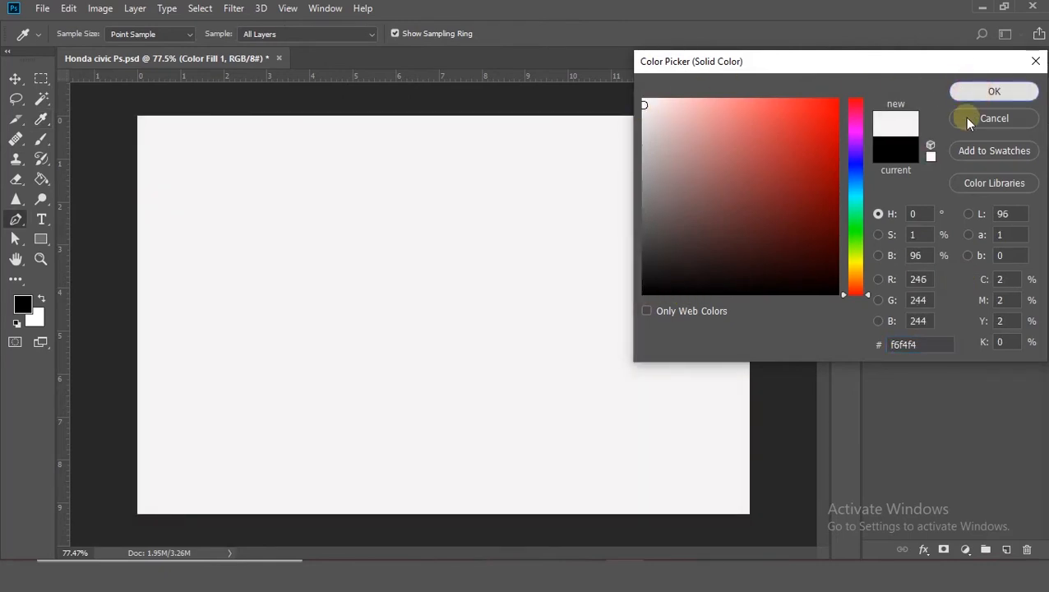
key("Return")
Rename the new fill layer white and invert its mask to hide the fill.
double_click(967, 160)
type("white")
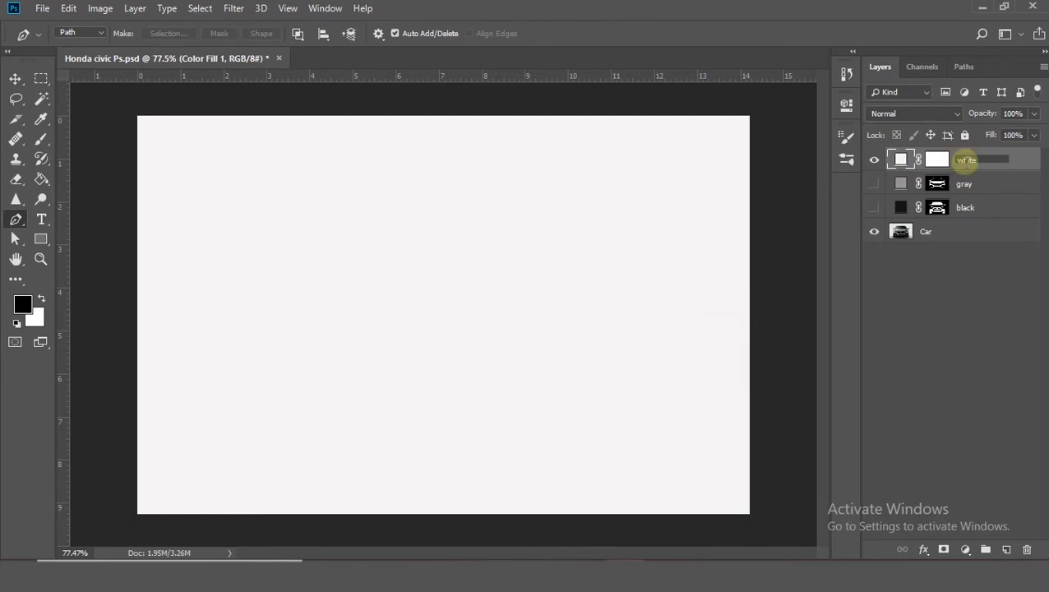
key("Return")
left_click(937, 160)
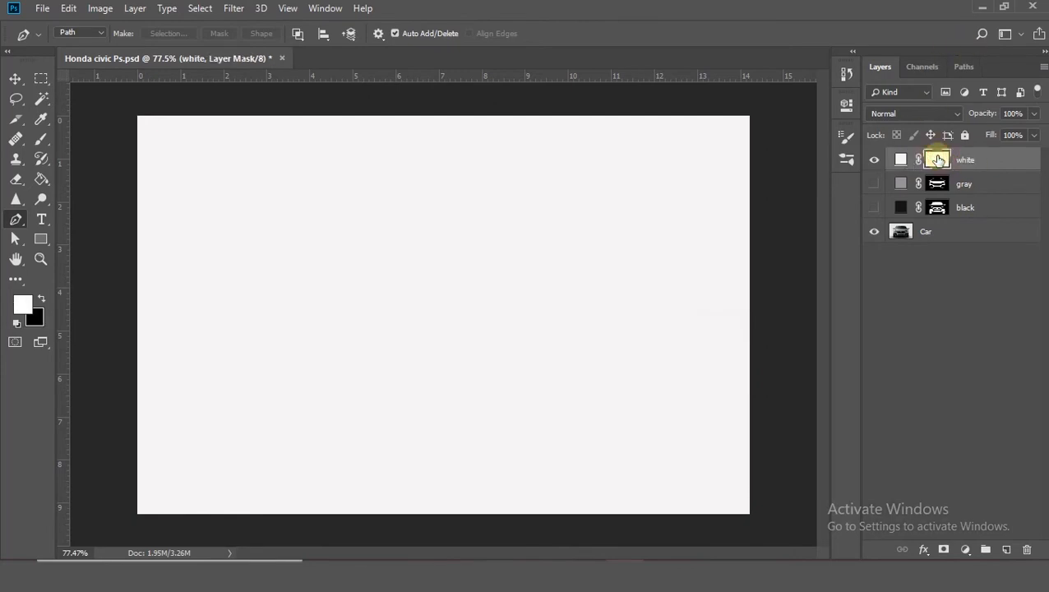
key("ctrl+i")
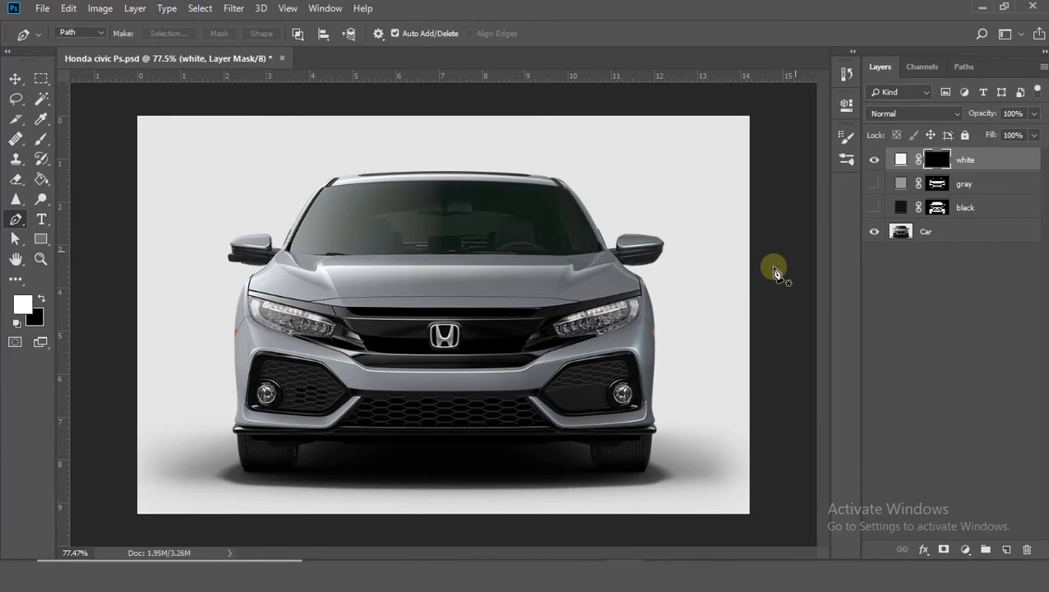
Trace the right-hand headlight from its outer upper corner along the upper edge and around the inner end.
scroll(661, 296, "up", 5)
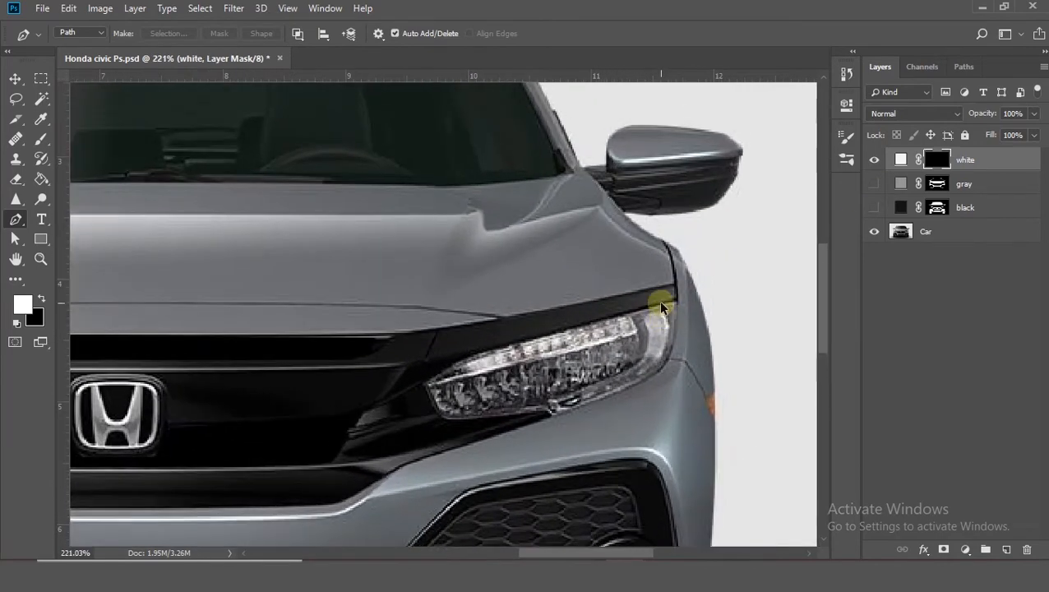
scroll(662, 306, "up", 1)
scroll(820, 304, "down", 2)
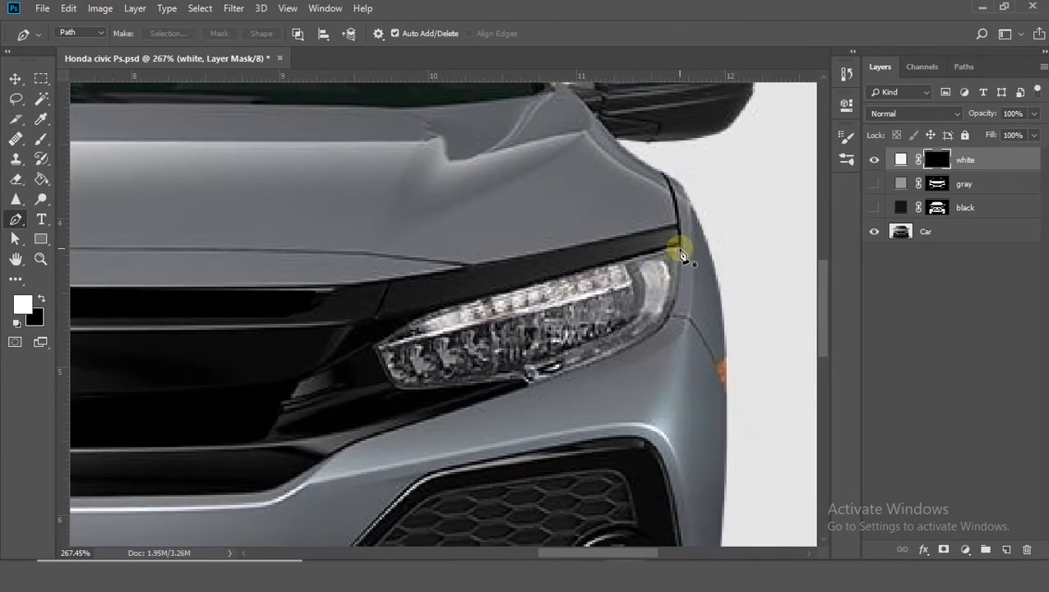
left_click(678, 249)
left_click(473, 300)
left_click(448, 307)
left_click(432, 313)
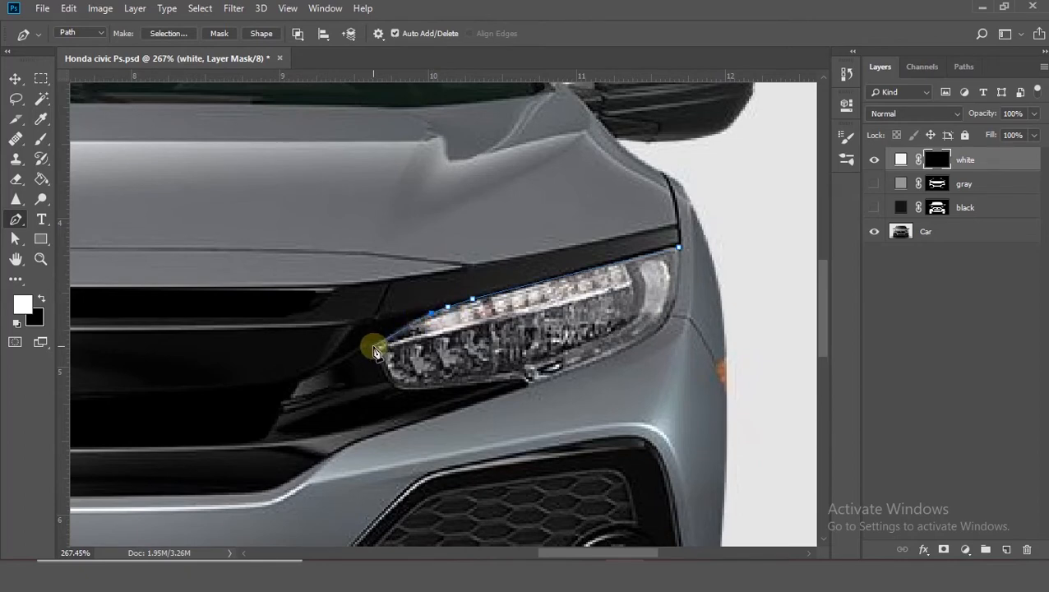
left_click(374, 347)
left_click(386, 371)
left_click(407, 389)
left_click(452, 389)
Close the right-hand headlight path along its lower and outer edges, convert it to a selection, fill it with white on the white layer's mask, and deselect.
mouse_move(527, 388)
left_mouse_down()
mouse_move(574, 371)
mouse_move(533, 383)
left_mouse_up()
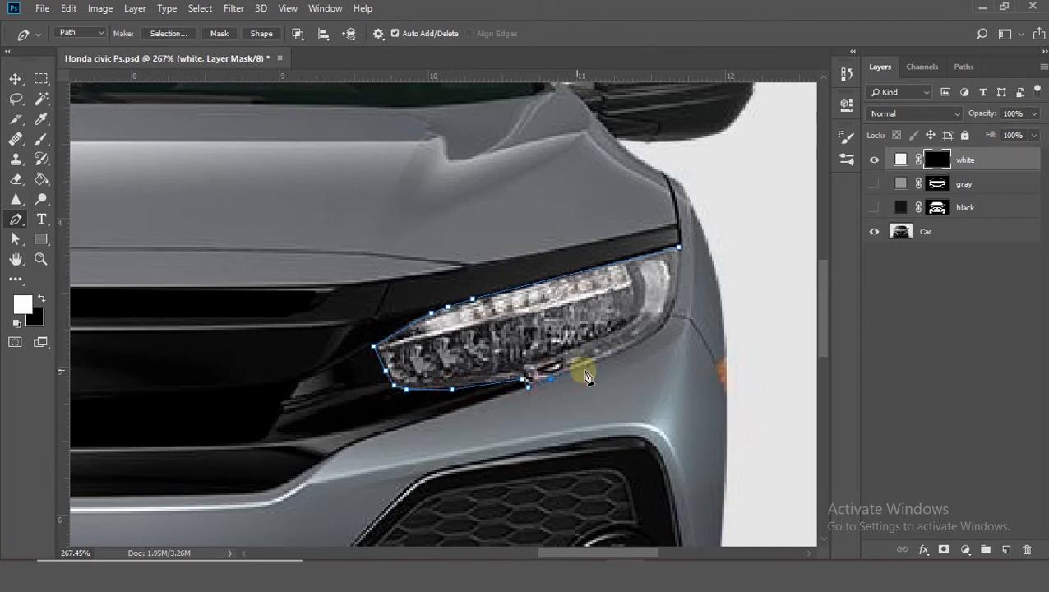
left_click_drag(631, 349, 665, 333)
left_click(671, 314)
left_click(679, 282)
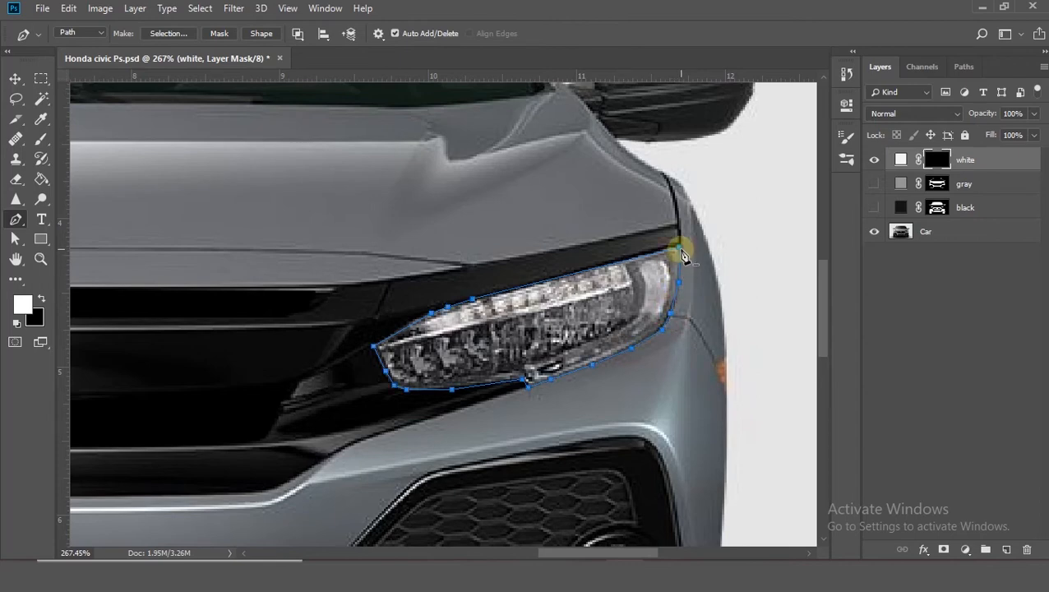
key("ctrl+Return")
key("alt+BackSpace")
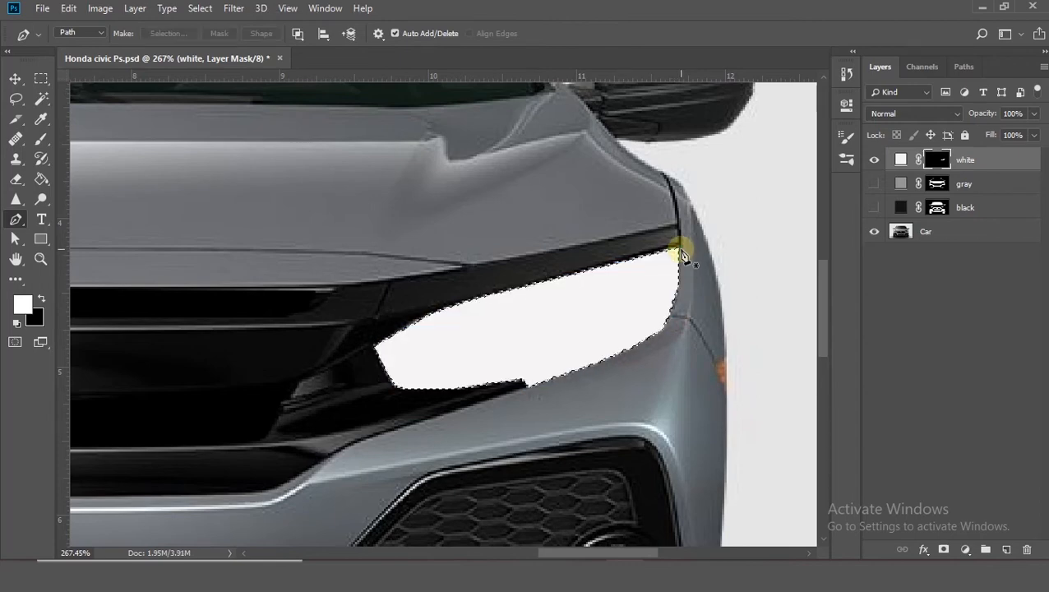
key("ctrl+d")
Trace the left-hand headlight from its outer edge along the lower edge to the inner end.
left_click_drag(625, 552, 473, 553)
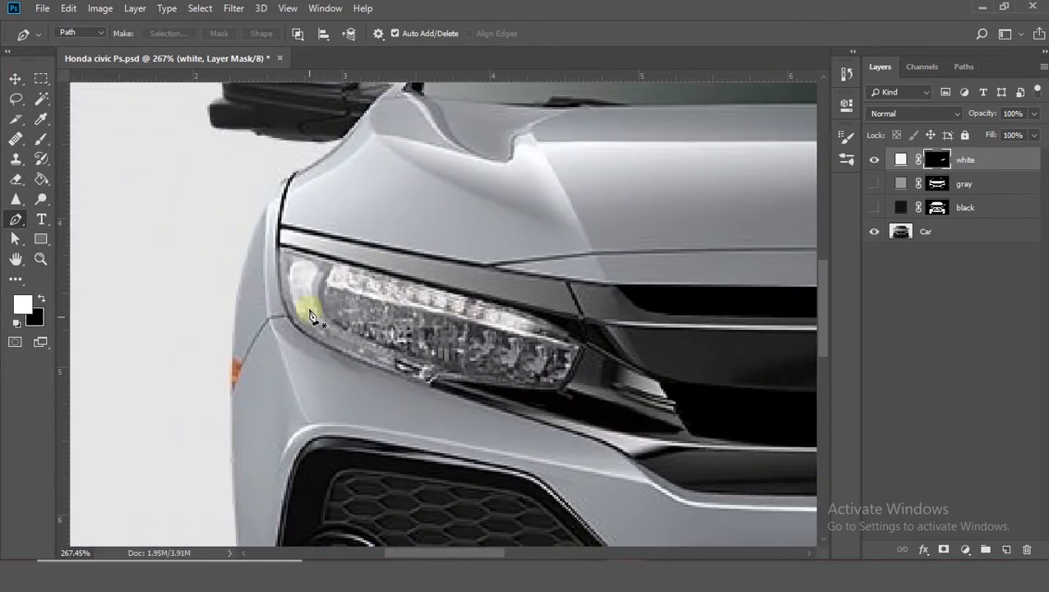
left_click(278, 275)
left_click(285, 309)
left_click(310, 338)
left_click(356, 358)
left_click(416, 383)
left_click(461, 381)
left_click(520, 386)
left_click(557, 389)
Close the left-hand headlight path along its upper edge, convert it to a selection, and fill it with white on the white layer's mask.
left_click(582, 344)
left_click(527, 312)
left_click(515, 305)
left_click(472, 297)
left_click(352, 266)
left_click(278, 247)
key("ctrl+Return")
key("alt+BackSpace")
Start the left-hand fog light outline at its upper edge and trace around the inner side to the lower edge.
scroll(288, 459, "down", 3)
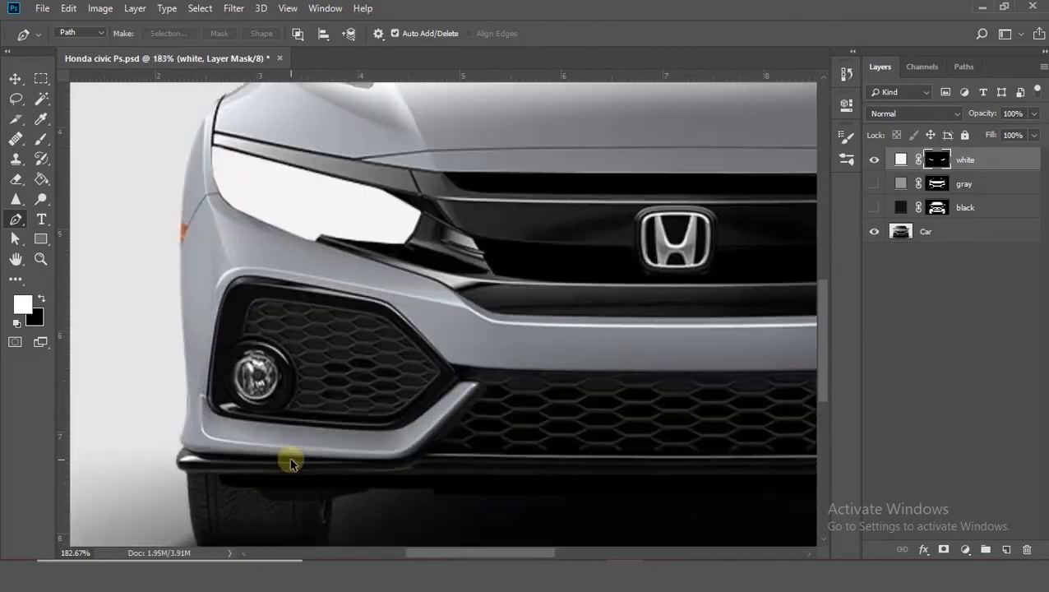
scroll(266, 356, "up", 3)
left_click(238, 284)
left_click(258, 292)
left_click(282, 312)
left_click(296, 343)
left_click(289, 371)
left_click(267, 395)
left_click(237, 407)
Close the left-hand fog light path around its outer side, convert it to a selection, and fill it with white on the white layer's mask.
left_click(223, 406)
left_click(203, 394)
left_click(184, 368)
left_click(180, 326)
left_click(197, 296)
left_click(217, 286)
key("ctrl+Return")
key("alt+BackSpace")
Start the right-hand fog light outline at its upper edge and trace down the outer side.
left_click_drag(413, 554, 616, 557)
left_click(467, 281)
left_click(474, 281)
left_click(484, 281)
left_click(501, 287)
left_click(517, 301)
left_click(527, 314)
left_click(533, 331)
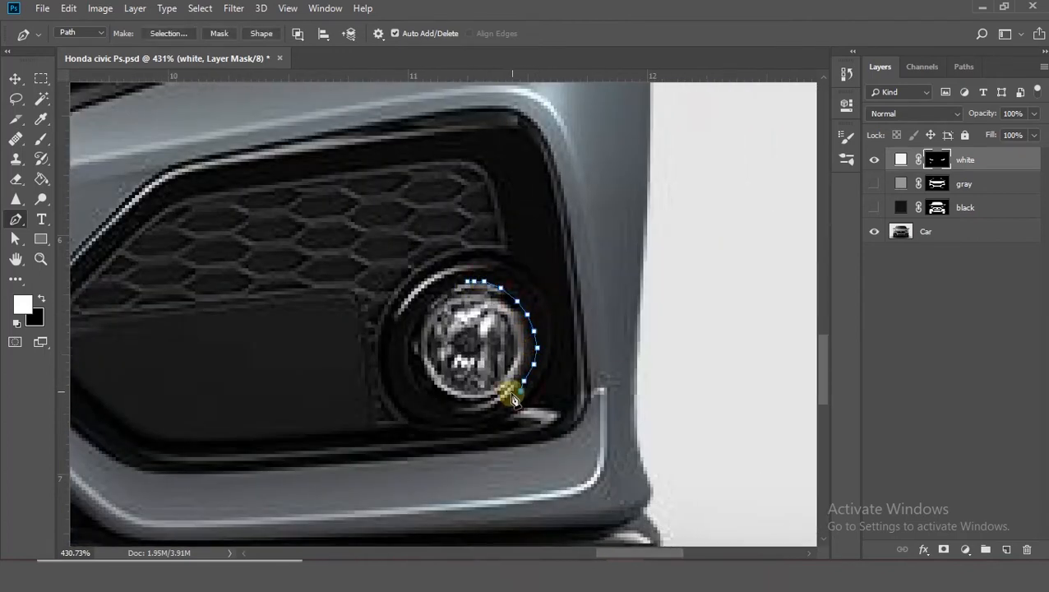
Close the right-hand fog light path around its lower and inner edges, convert it to a selection, and fill it with white on the white layer's mask.
left_click(469, 401)
left_click(451, 394)
left_click(427, 373)
left_click(417, 346)
left_click(417, 316)
left_click(433, 296)
left_click(447, 288)
left_click(467, 283)
key("ctrl+Return")
key("alt+BackSpace")
Compare the combined white, gray and black fills with the Car photo, and hide the gray and black layers again.
scroll(461, 277, "down", 8)
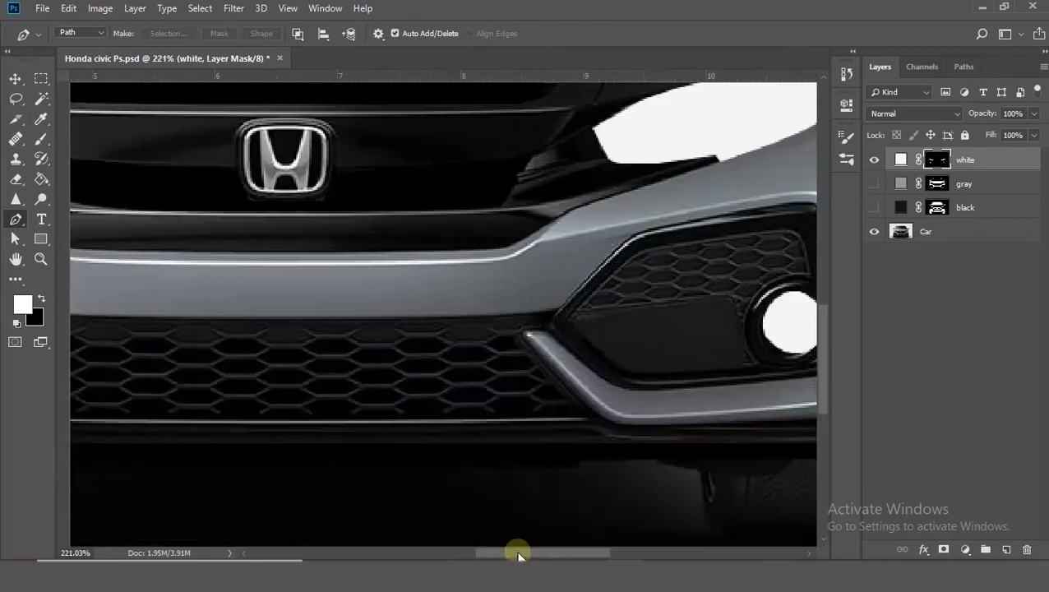
left_click(874, 231)
left_click(874, 183)
left_click(875, 205)
left_click(874, 161)
left_click(875, 161)
left_click(874, 231)
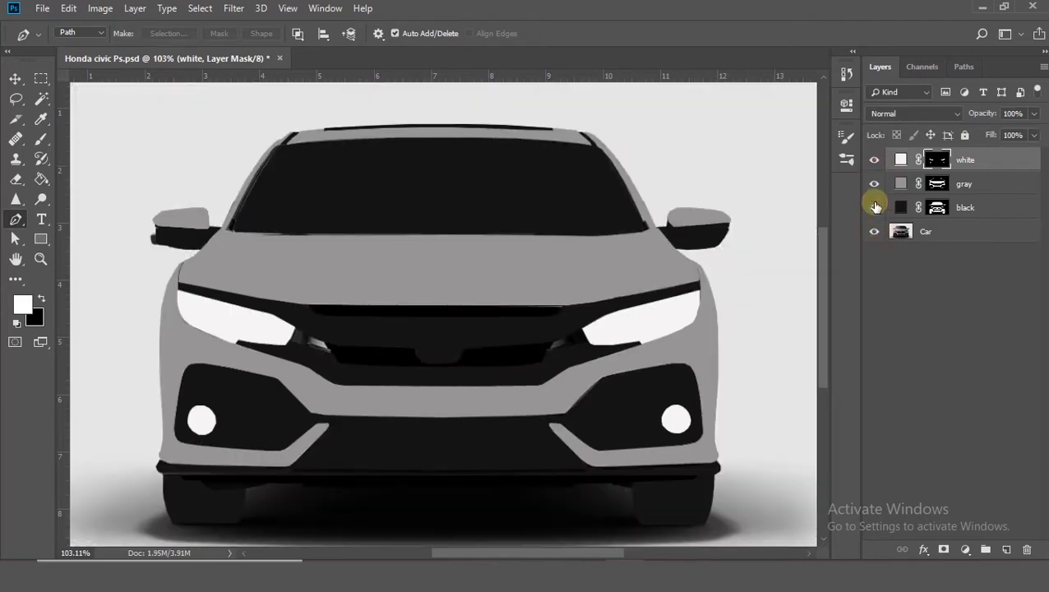
left_click(874, 183)
left_click(875, 207)
Start the outline of the H in the grille emblem along the inner edge between its upper arms.
scroll(521, 328, "up", 4)
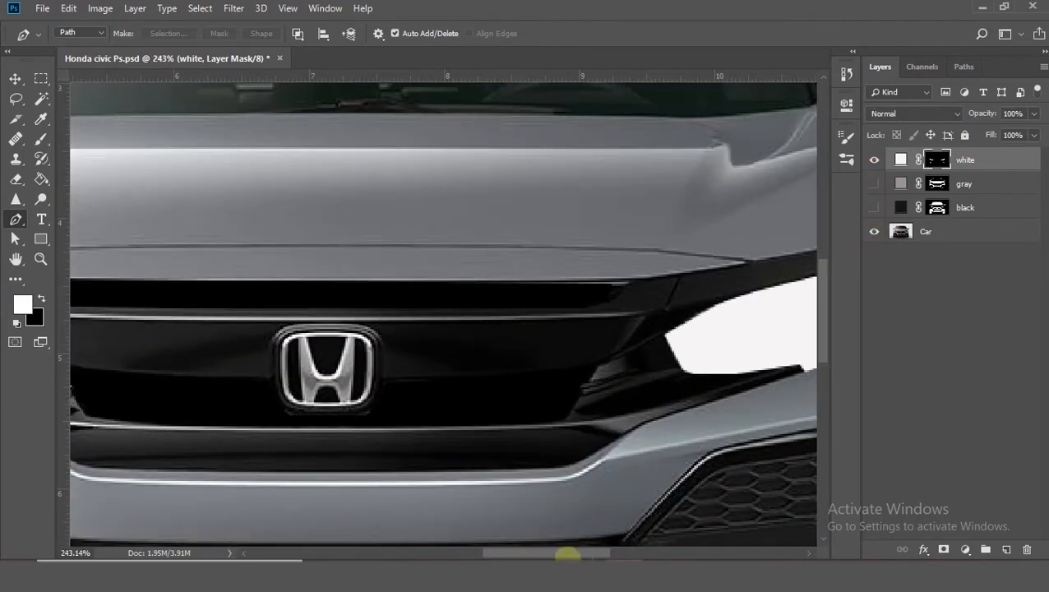
left_click_drag(568, 554, 529, 553)
scroll(565, 441, "up", 2)
scroll(565, 440, "down", 2)
scroll(565, 443, "up", 3)
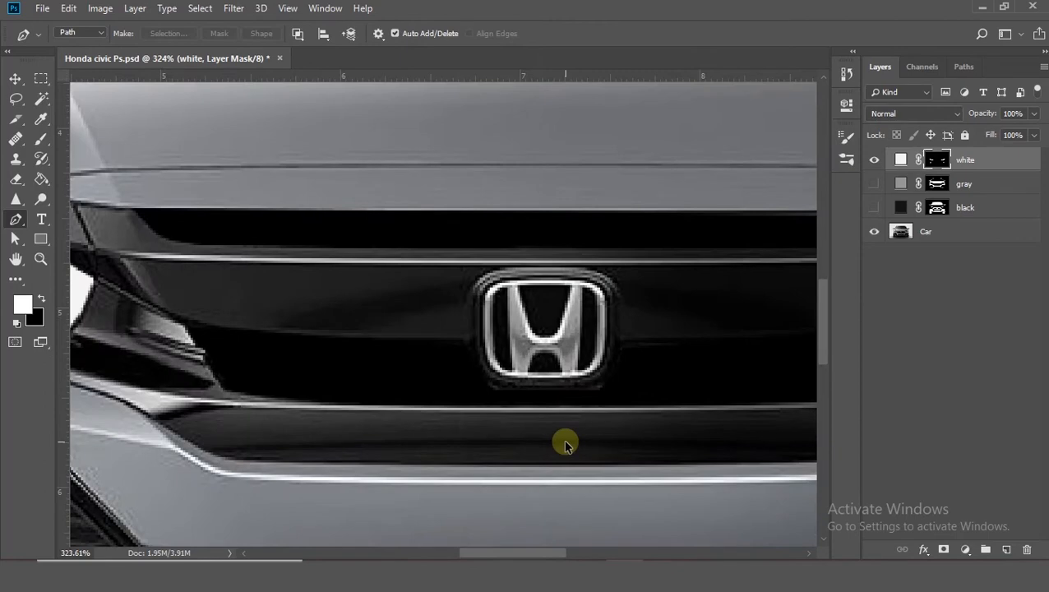
scroll(567, 439, "up", 1)
scroll(570, 419, "up", 2)
left_click(495, 287)
left_click(516, 351)
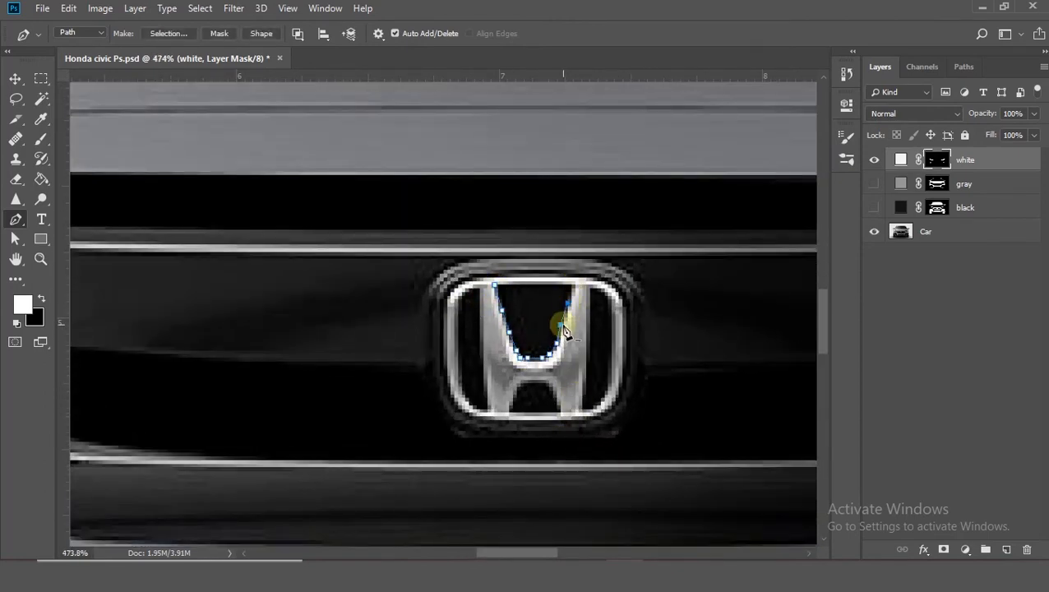
Complete the emblem's H outline around its legs, convert it to a selection, and fill it with white on the white layer's mask.
left_click(590, 325)
left_click(589, 364)
left_click(586, 399)
left_click(586, 411)
left_click(561, 411)
left_click(552, 396)
left_click(544, 383)
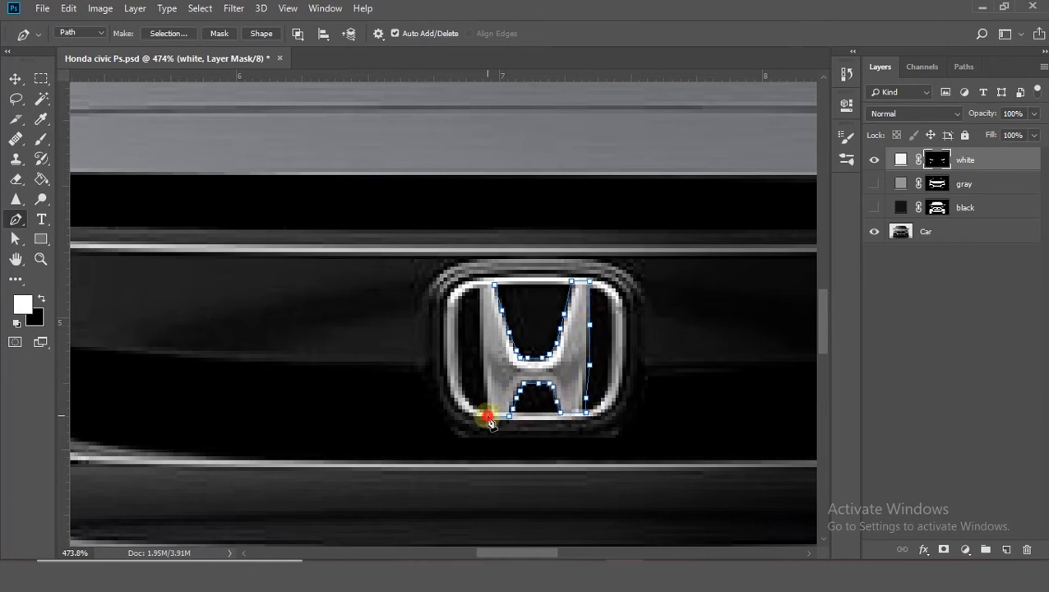
key("ctrl+Return")
key("alt+BackSpace")
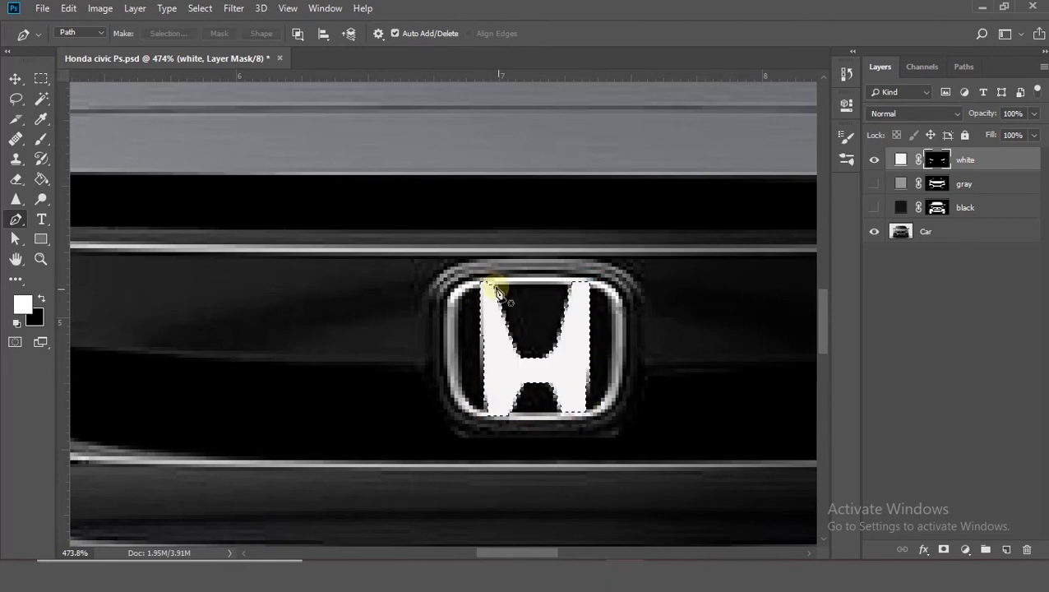
Trace the inner edge of the emblem's rounded frame around its lower right corner with the Pen tool.
left_click(586, 410)
left_click(594, 405)
left_click(601, 402)
left_click(605, 394)
left_click(609, 386)
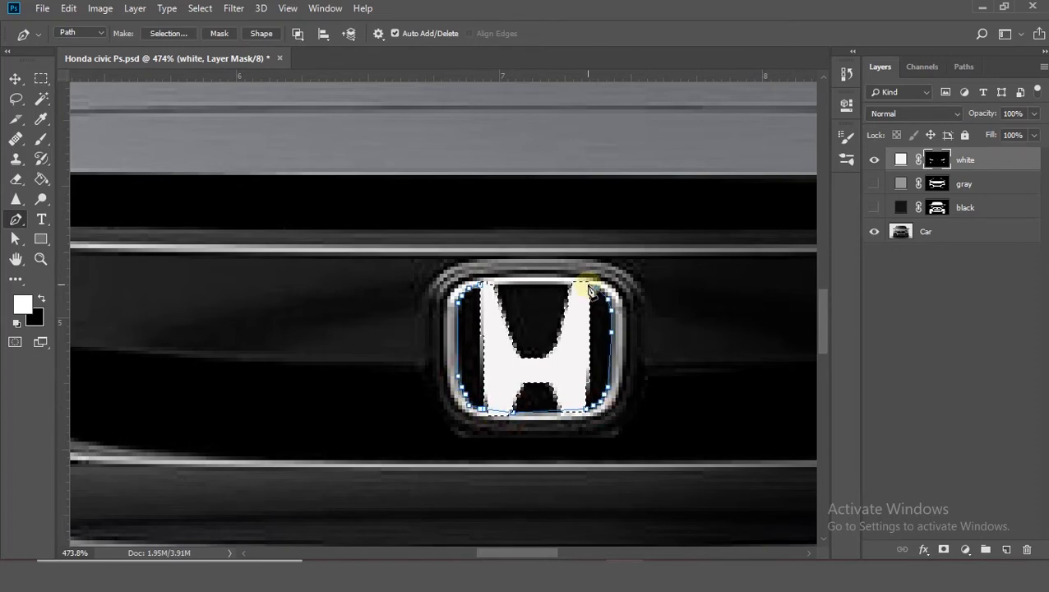
Trace the outer edge of the emblem's frame down the right side, along the bottom and up the left side, closing the path.
left_click(627, 338)
left_click(626, 362)
left_click(623, 385)
left_click(613, 405)
left_click(594, 418)
left_click(564, 421)
left_click(496, 419)
left_click(464, 414)
left_click(449, 400)
left_click(444, 376)
left_click(445, 304)
left_click(455, 288)
left_click(467, 281)
left_click(477, 279)
left_click(480, 284)
Convert the emblem frame paths to selections and fill them with white on the white layer's mask, then deselect.
key("ctrl+Return")
key("alt+BackSpace")
key("ctrl+d")
left_click(476, 278)
left_click(476, 278)
key("ctrl+Return")
key("alt+BackSpace")
key("ctrl+d")
scroll(707, 294, "down", 15)
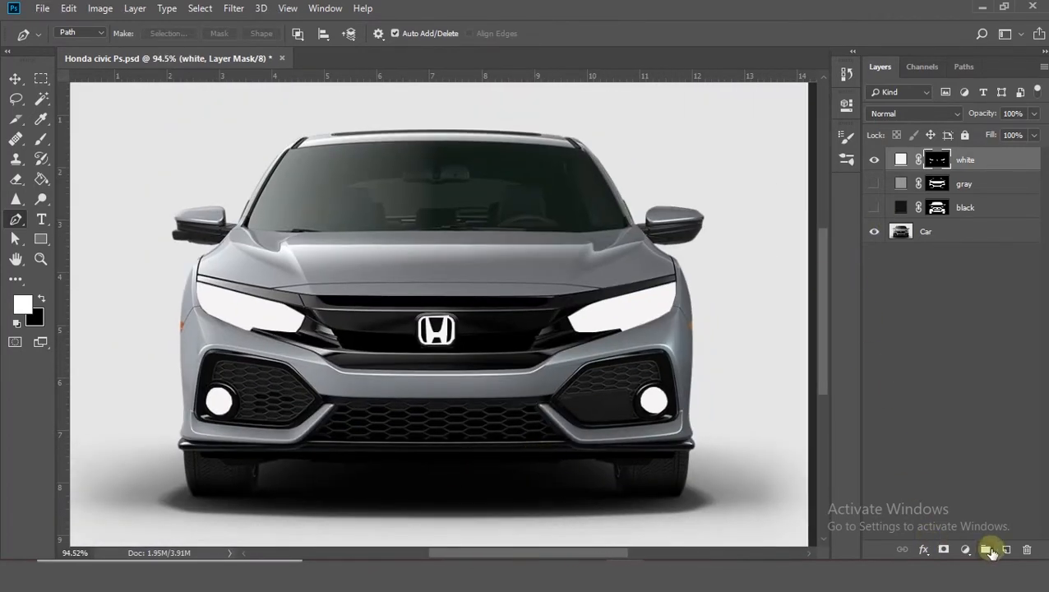
Add a solid color fill layer in orange-yellow, about #eea70d.
left_click(966, 550)
left_click(972, 281)
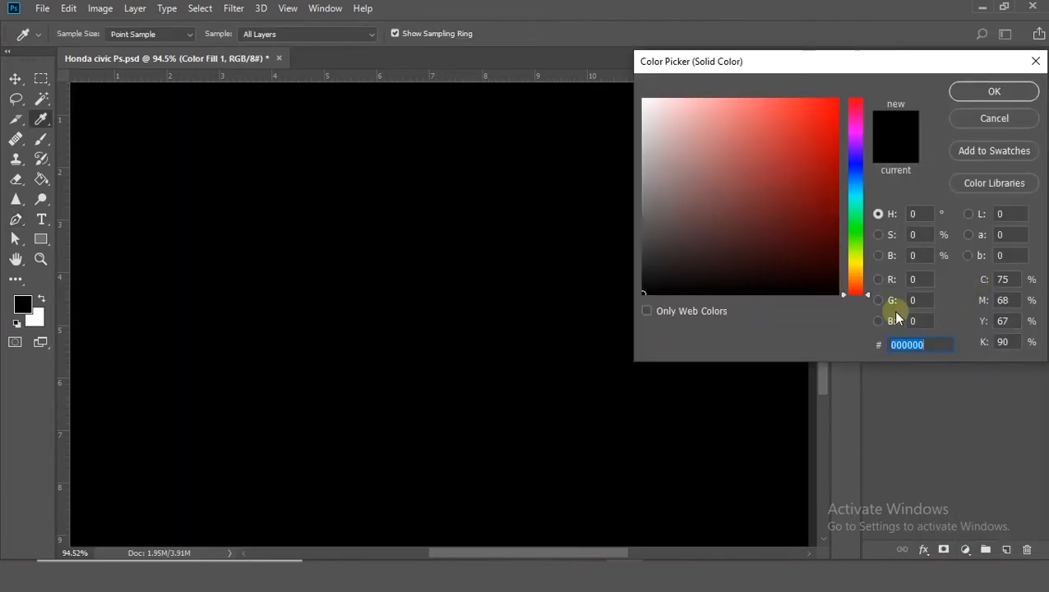
left_click_drag(854, 262, 858, 270)
left_click_drag(814, 198, 827, 121)
left_click_drag(852, 271, 848, 276)
left_click(810, 114)
left_click_drag(811, 114, 829, 111)
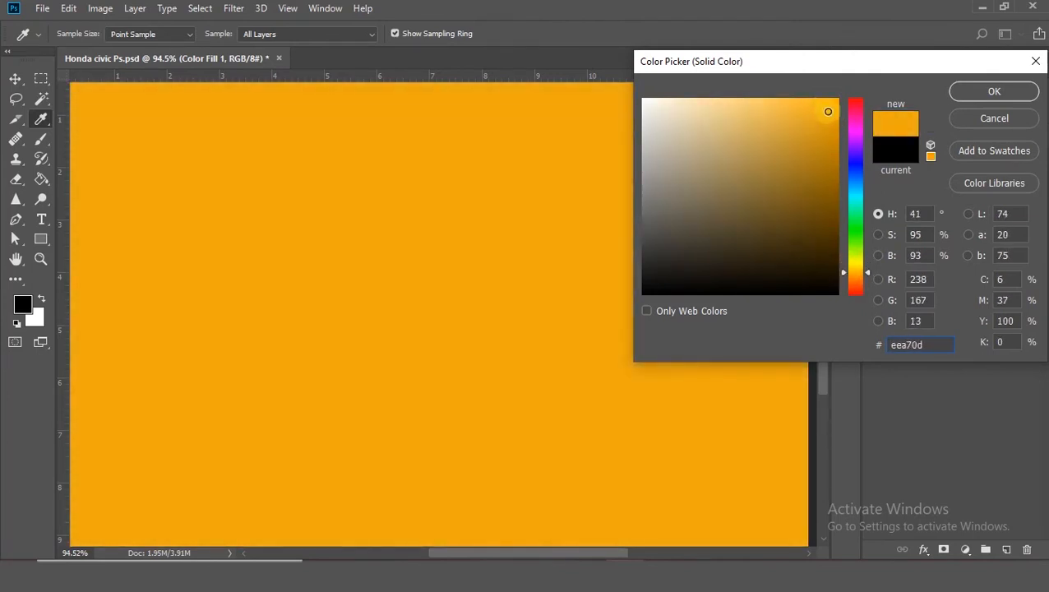
left_click(997, 90)
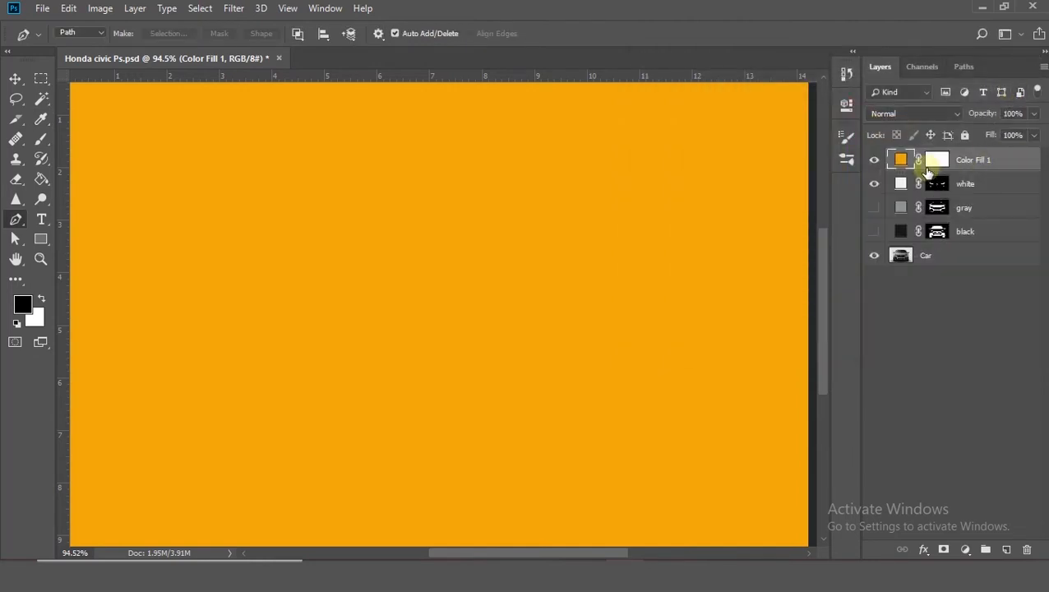
Rename the orange-yellow fill layer "yellow" and invert its mask to black.
left_click(938, 161)
key("x")
double_click(976, 160)
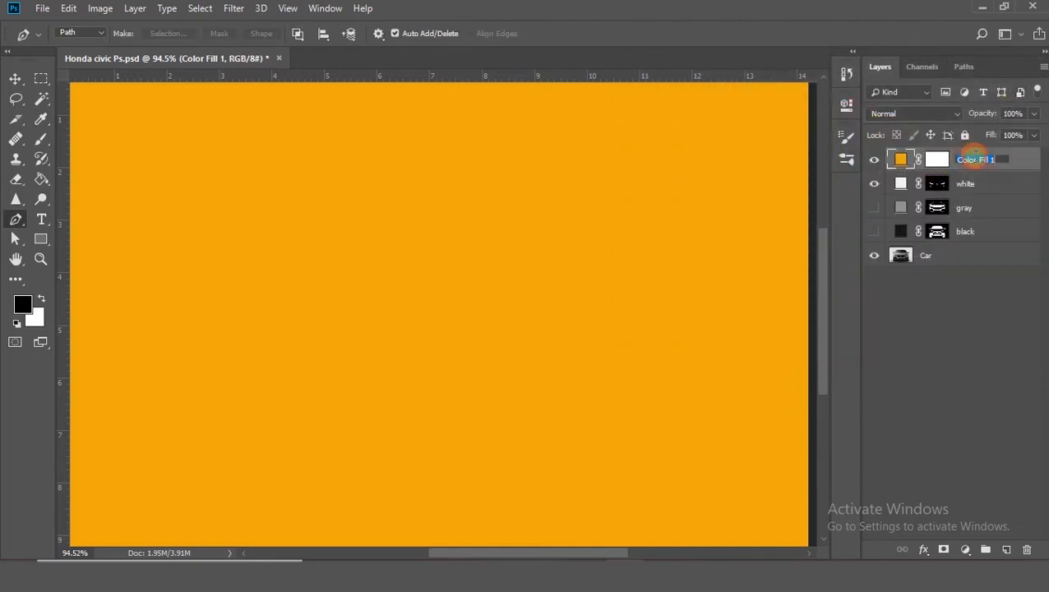
type("yellow")
key("Return")
left_click(937, 160)
key("x")
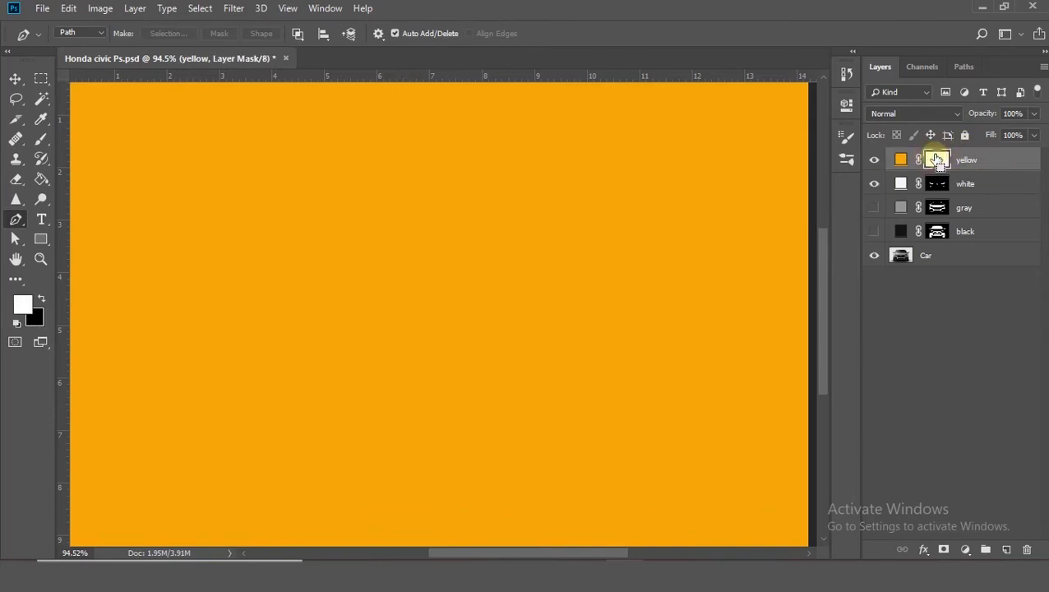
key("ctrl+i")
Hide the white layer, trace the light strip along the top of the right-hand headlight, and fill it with white on the yellow layer's mask.
scroll(698, 257, "up", 5)
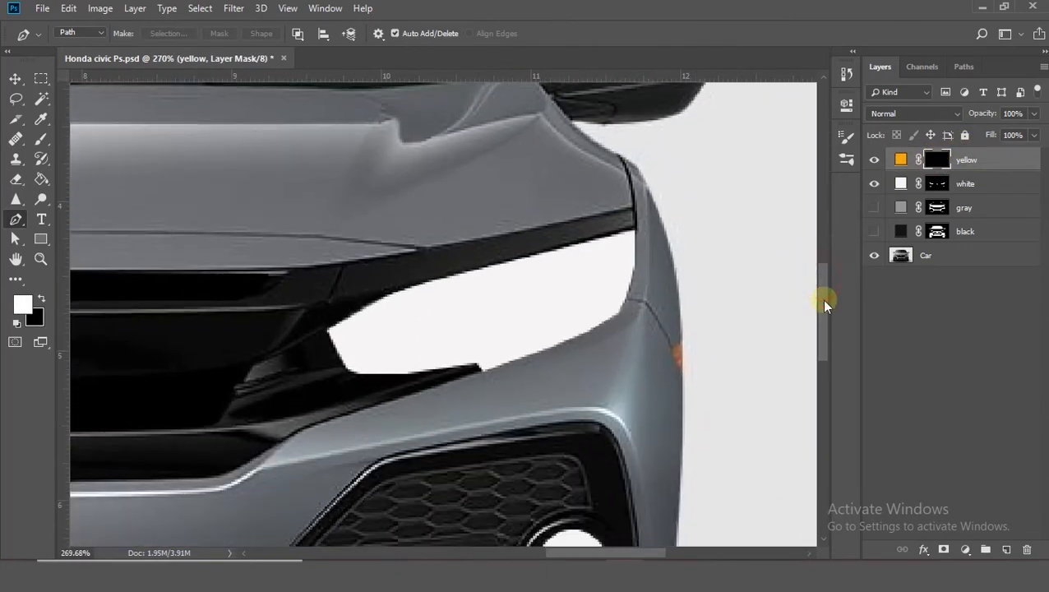
left_click(874, 183)
left_click(327, 334)
left_click(589, 272)
left_click_drag(589, 272, 582, 254)
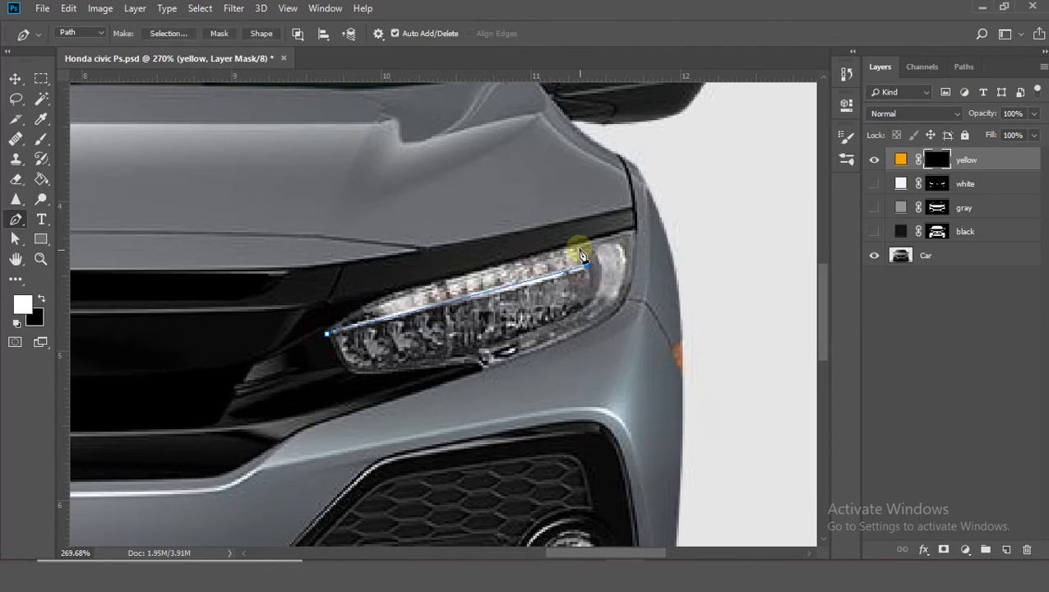
left_click(579, 246)
left_click(395, 293)
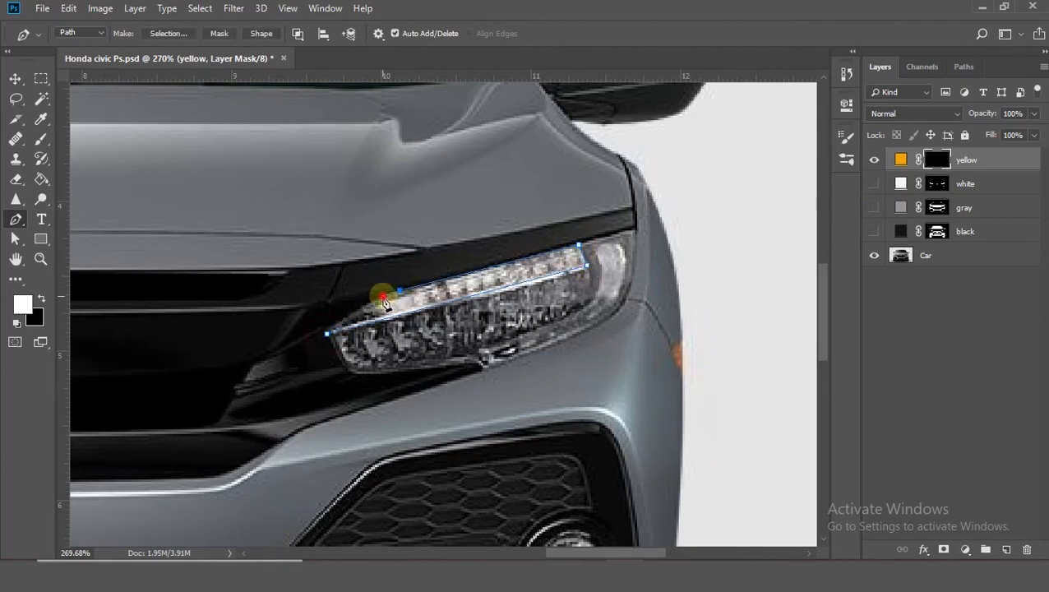
left_click(328, 335)
key("ctrl+Return")
key("alt+BackSpace")
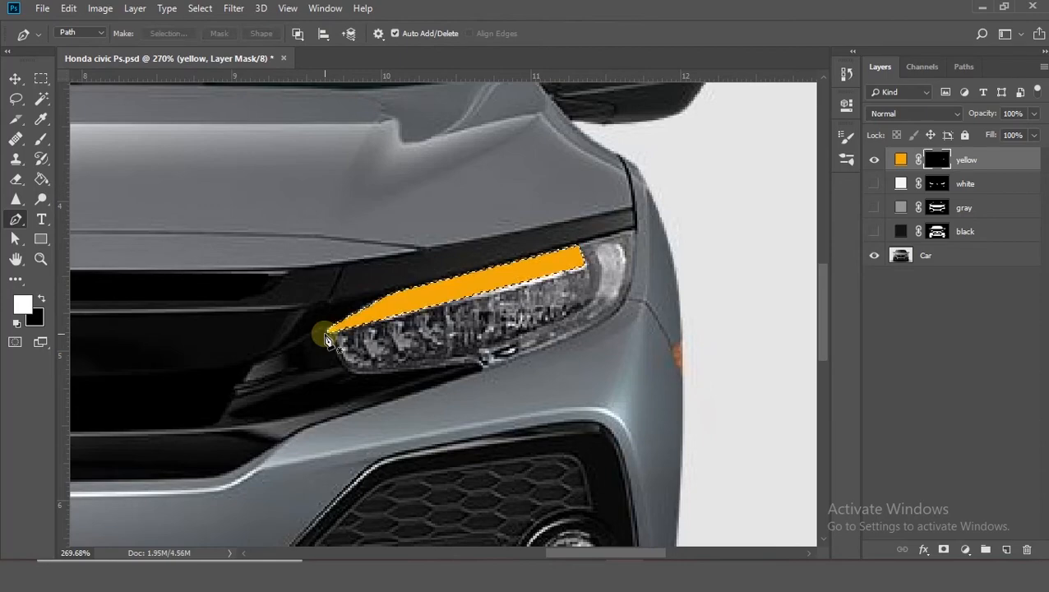
Trace the light strip along the top of the left-hand headlight and fill it with white on the yellow layer's mask.
key("ctrl+0")
scroll(190, 330, "up", 5)
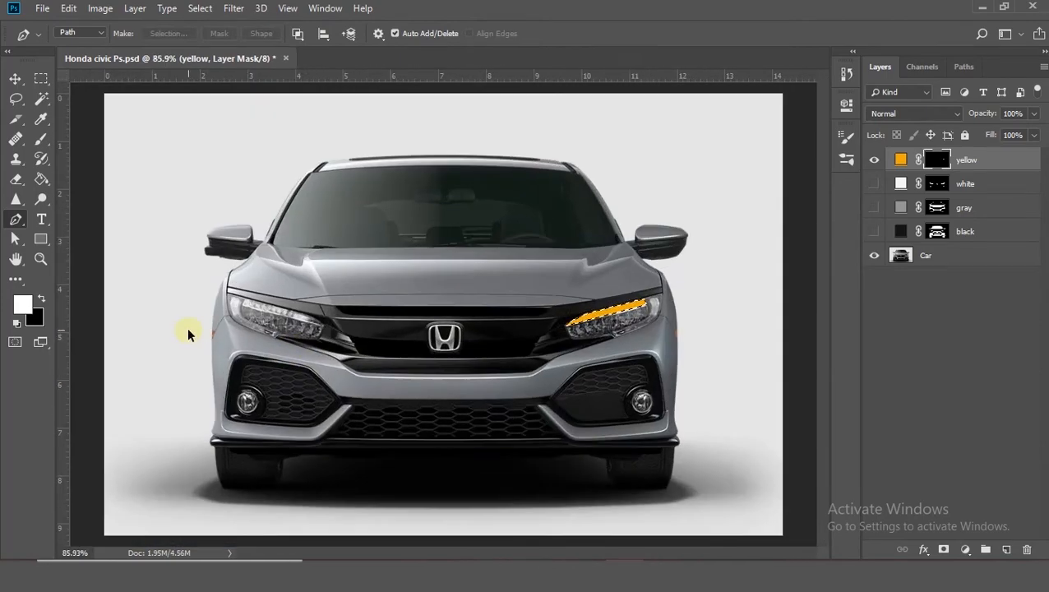
left_click(370, 235)
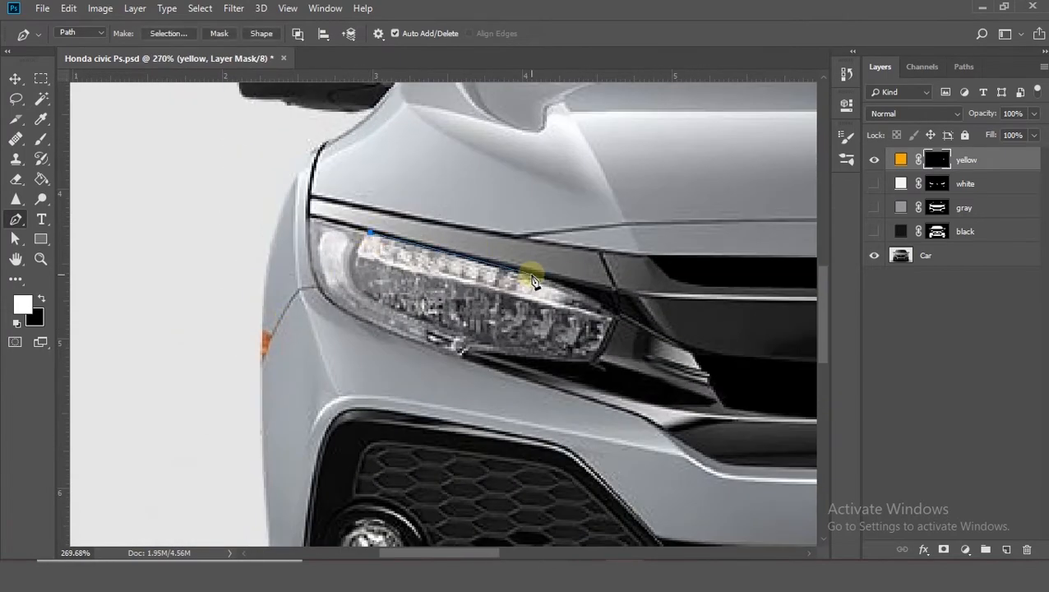
left_click(549, 280)
left_click(574, 290)
left_click(597, 302)
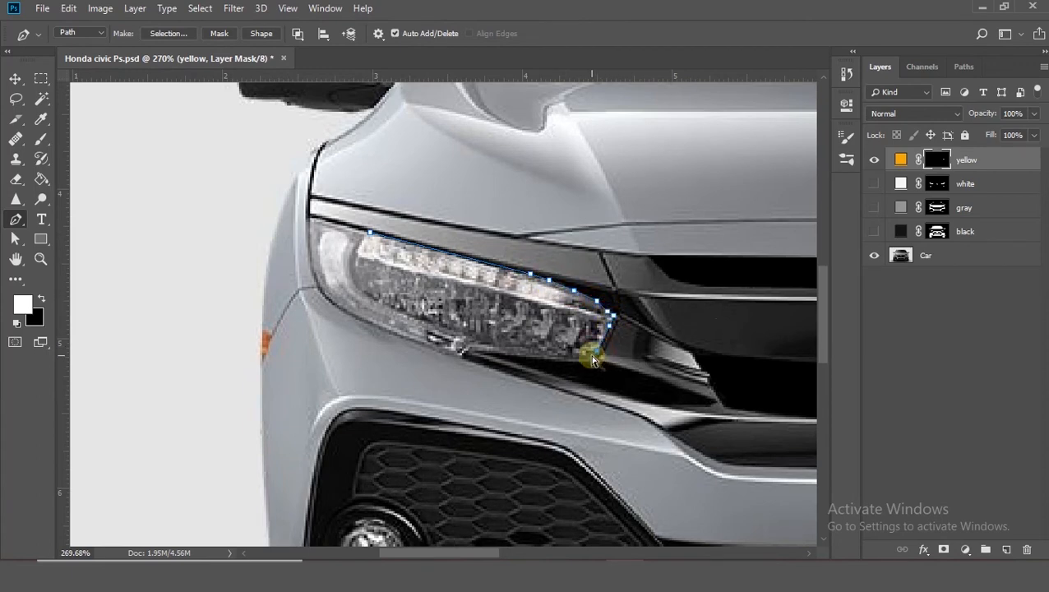
left_click(380, 275)
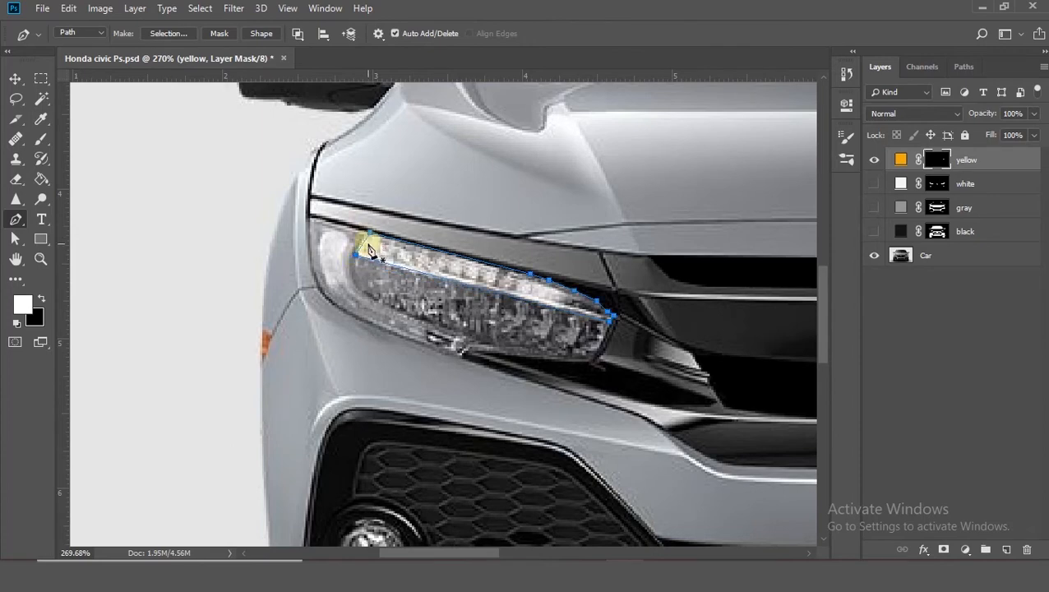
key("ctrl+Return")
key("alt+BackSpace")
Trace the small orange side marker on the car's left-hand edge and fill it on the yellow layer's mask.
scroll(581, 431, "down", 5)
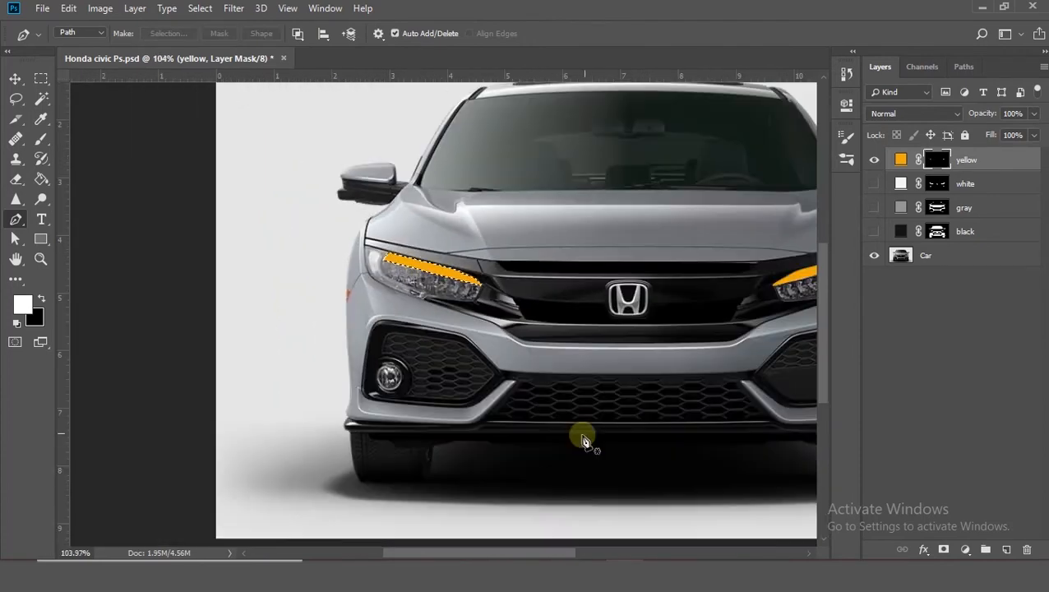
left_click_drag(552, 552, 597, 557)
scroll(133, 299, "up", 3)
scroll(298, 271, "up", 5)
left_click(293, 259)
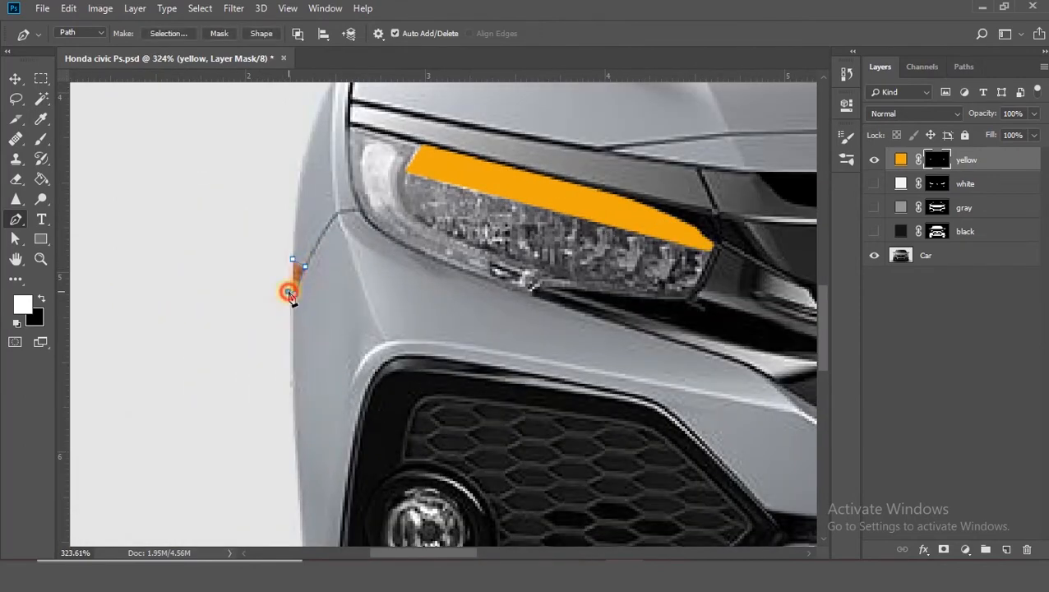
left_click(292, 261)
scroll(292, 294, "up", 3)
key("ctrl+Return")
key("alt+BackSpace")
scroll(292, 226, "down", 4)
Trace the orange side marker on the car's right-hand edge, fill it on the yellow layer's mask, and deselect.
left_click_drag(497, 552, 665, 541)
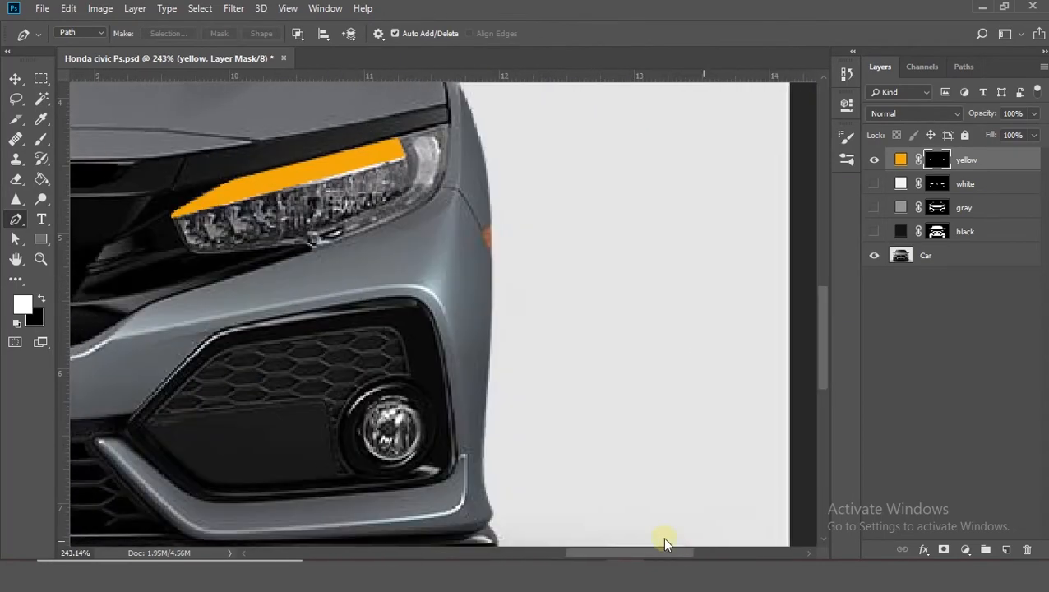
scroll(597, 262, "up", 4)
left_click(601, 168)
left_click_drag(603, 237, 572, 190)
left_click(601, 169)
key("ctrl+Return")
key("alt+BackSpace")
key("ctrl+d")
scroll(530, 214, "down", 10)
Trace a small turn signal strip at the outer end of the left-hand mirror and fill it on the yellow layer's mask.
left_click_drag(541, 551, 446, 549)
scroll(510, 379, "up", 5)
scroll(93, 246, "up", 3)
scroll(94, 250, "up", 5)
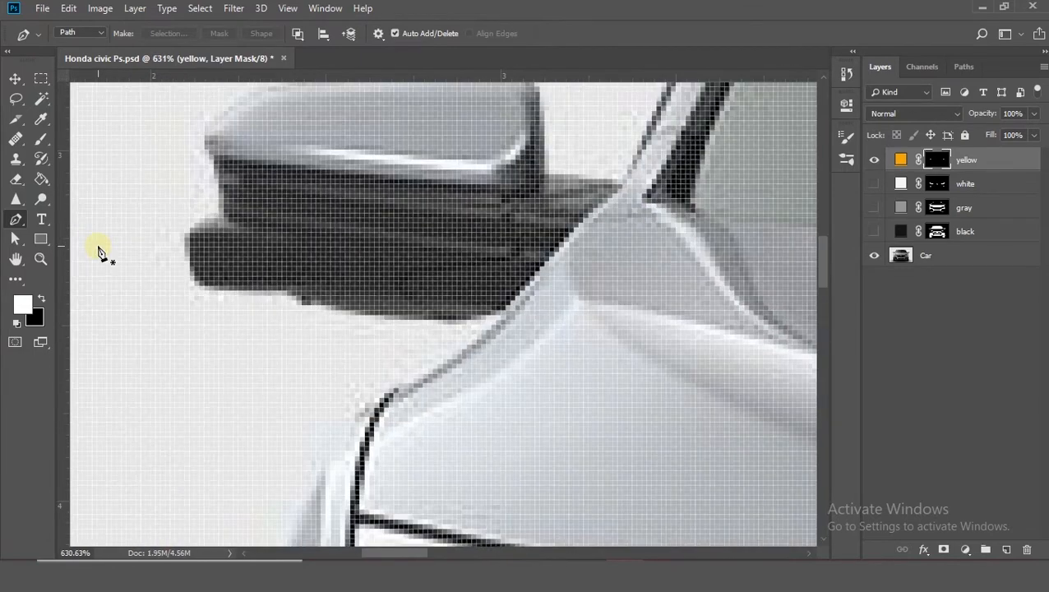
left_click(214, 174)
left_click_drag(248, 173, 210, 163)
left_click(218, 184)
left_click(253, 188)
left_click(252, 169)
left_click(214, 164)
key("alt+BackSpace")
Trace a matching turn signal strip at the outer end of the right-hand mirror and fill it on the yellow layer's mask.
scroll(172, 167, "down", 5)
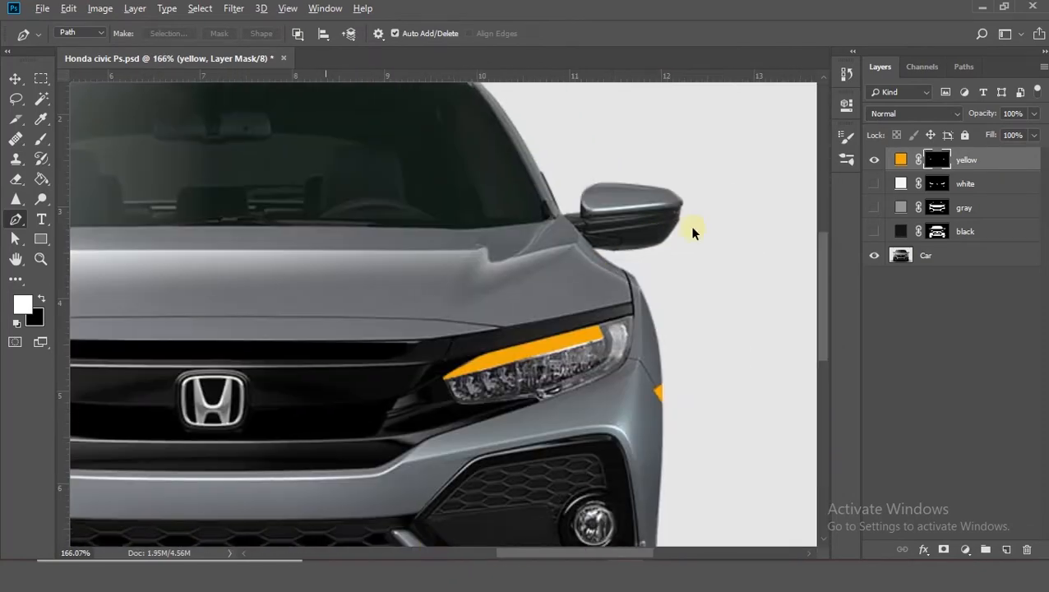
scroll(691, 232, "up", 5)
left_click(640, 183)
left_click(611, 187)
left_click(614, 200)
left_click(641, 195)
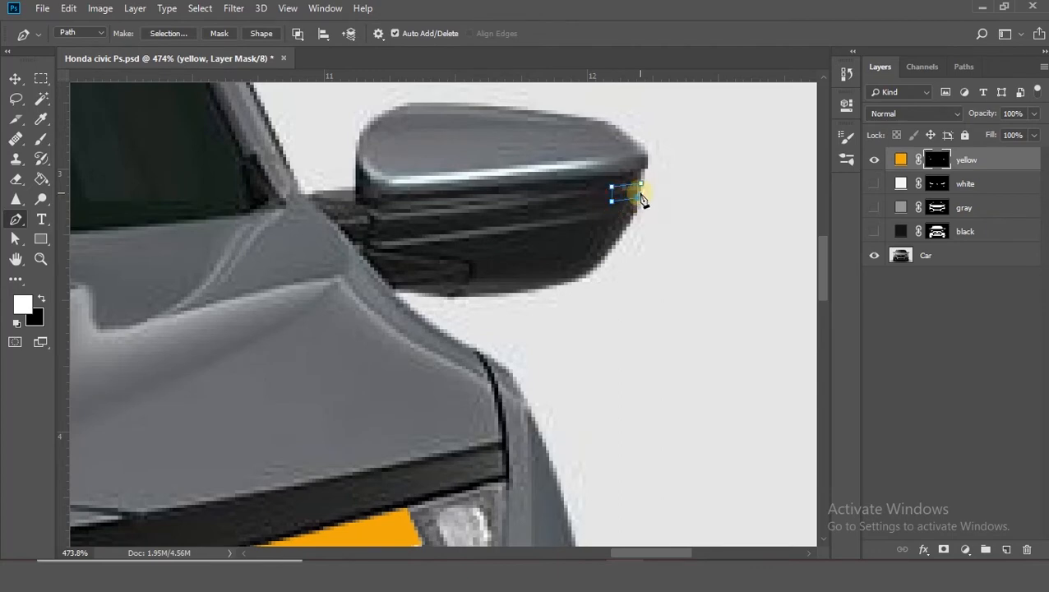
key("ctrl+Return")
scroll(641, 190, "down", 8)
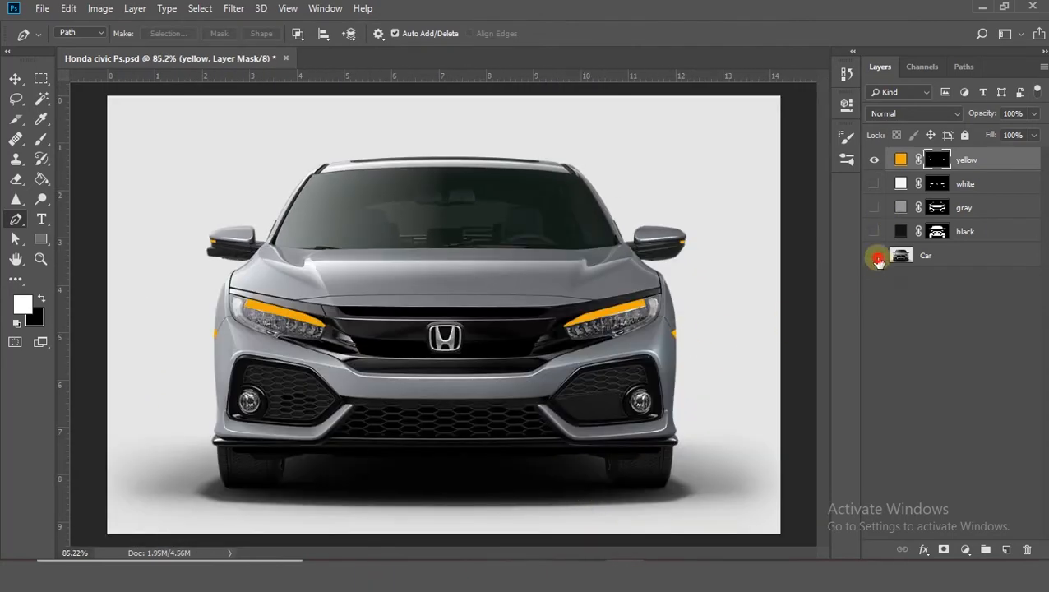
Show the black, gray and white layers with the yellow fills, and compare the artwork without and with the Car photo.
left_click(874, 255)
left_click(874, 231)
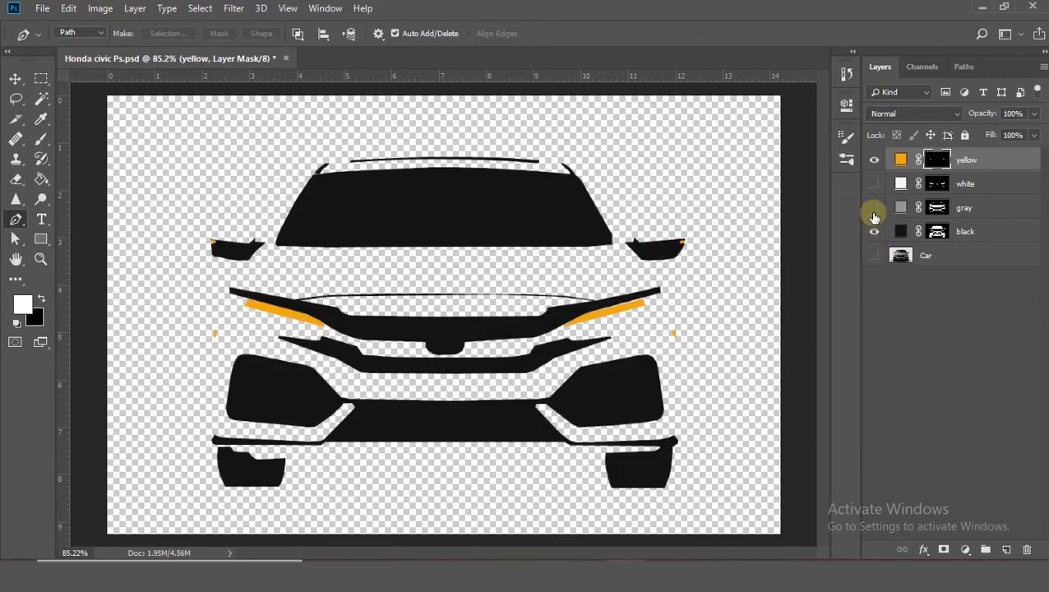
left_click(874, 208)
left_click(874, 184)
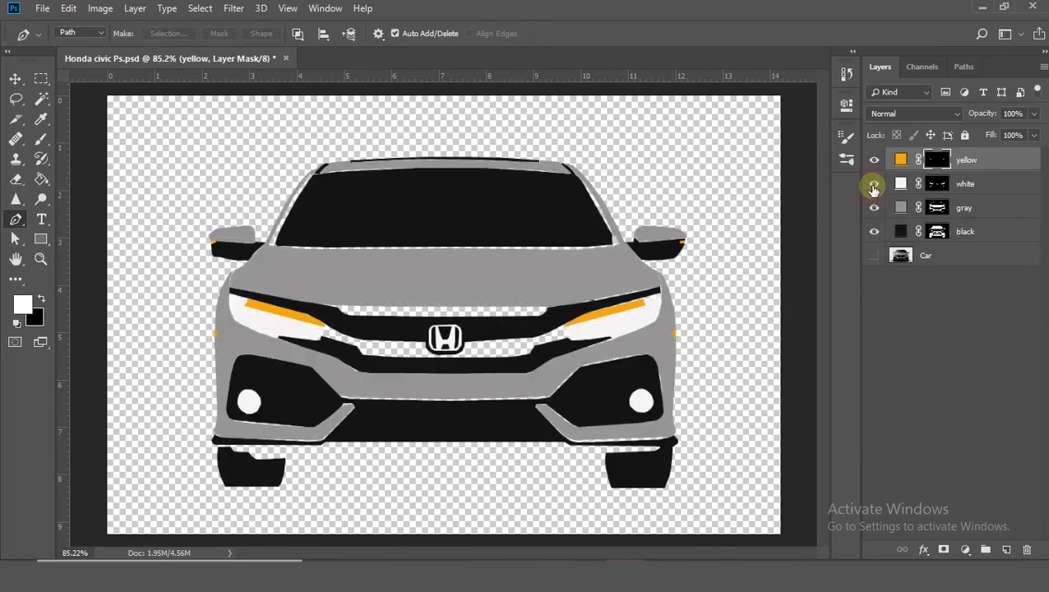
left_click(874, 256)
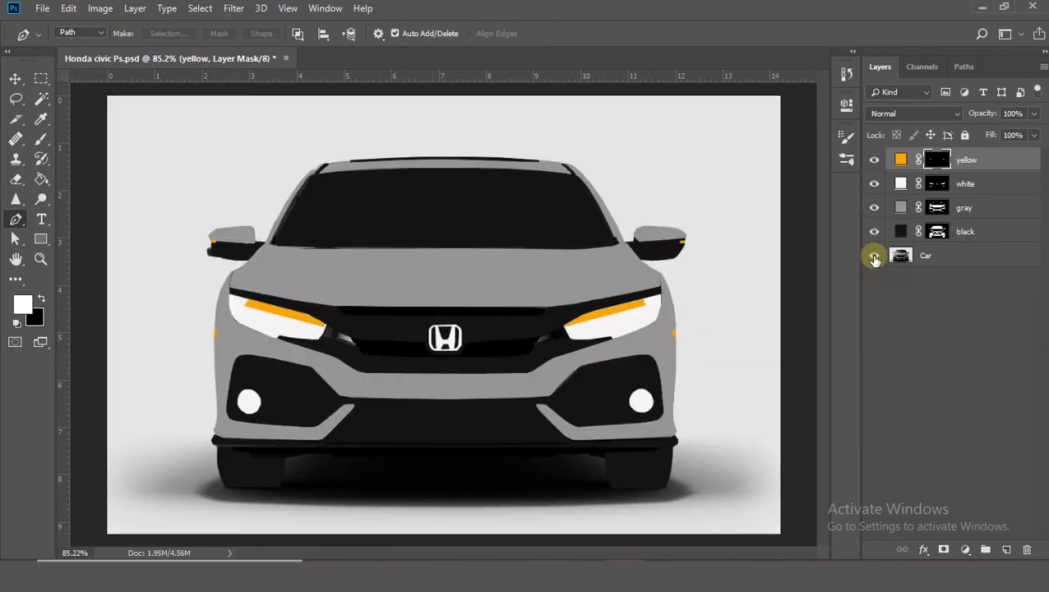
Hide the black, gray, white and yellow layers, leaving only the Car photo visible.
left_click(874, 232)
left_click(874, 208)
left_click(874, 185)
left_click(874, 160)
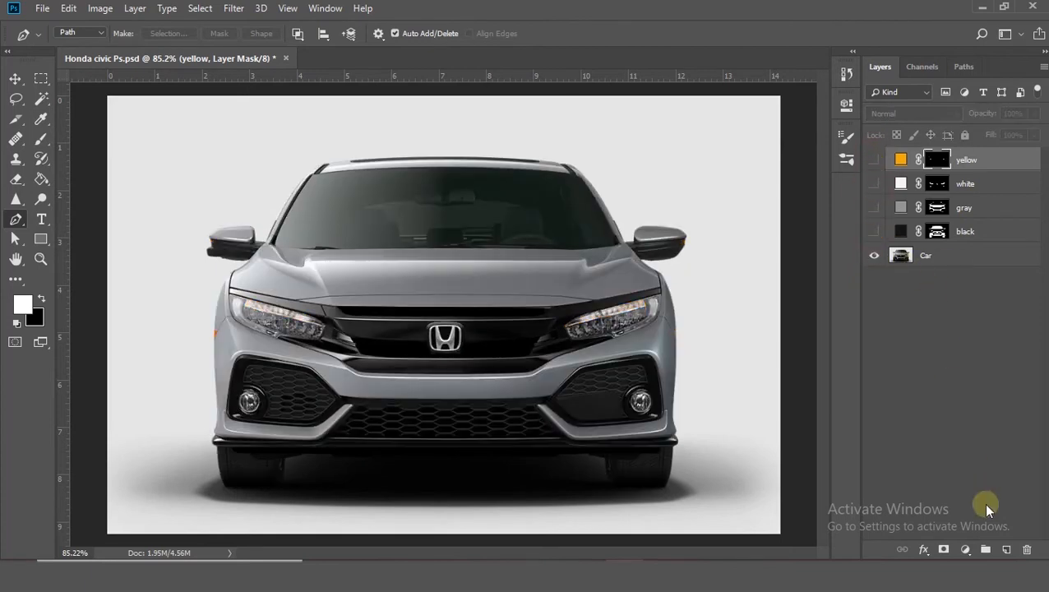
Add a #000000 solid color fill layer named "dark black" and invert its mask.
left_click(966, 550)
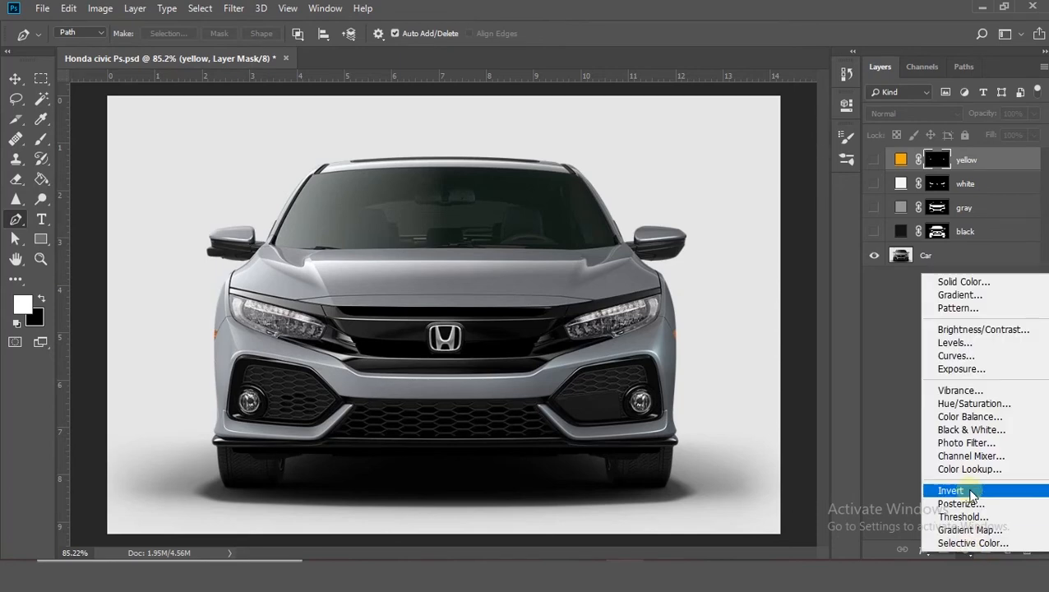
left_click(966, 283)
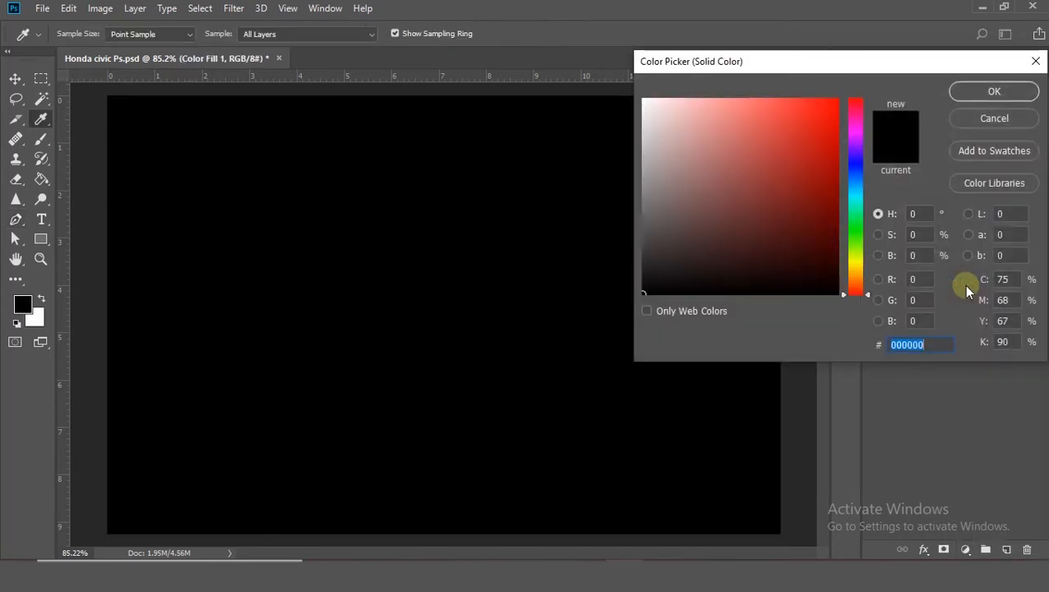
left_click(980, 97)
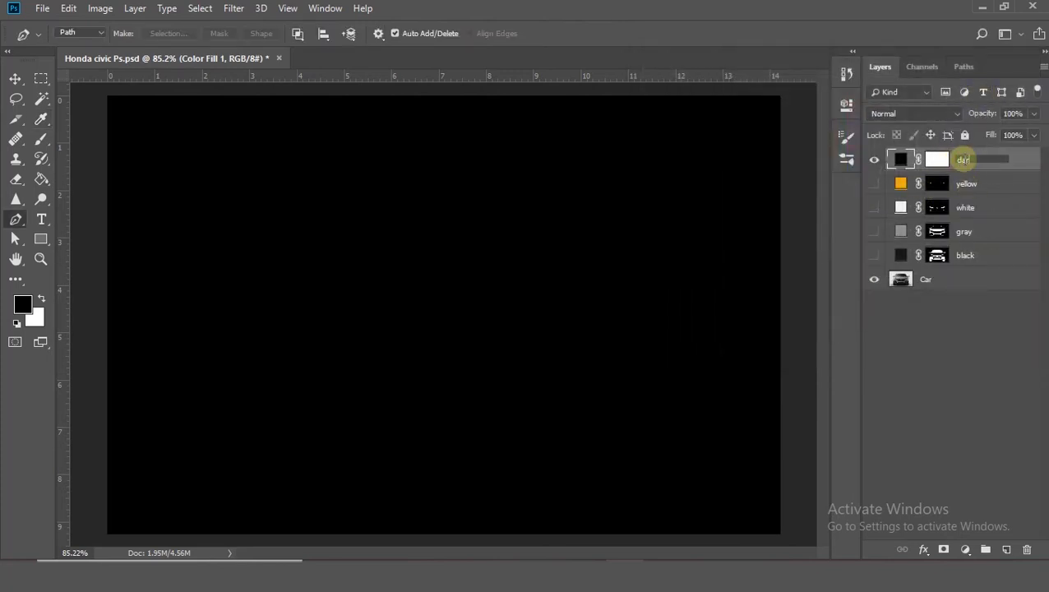
key("Return")
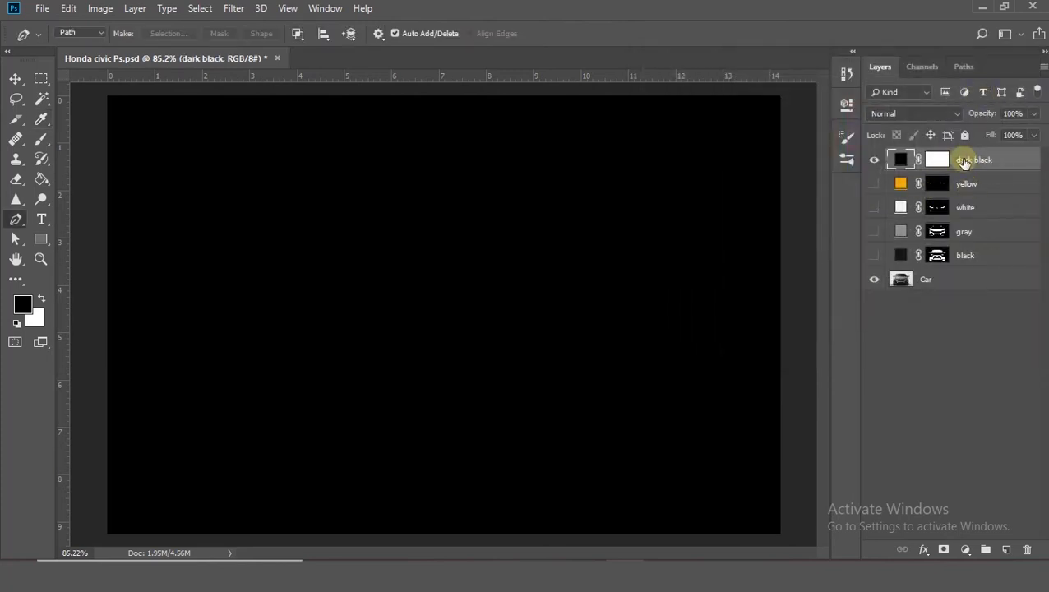
left_click(931, 162)
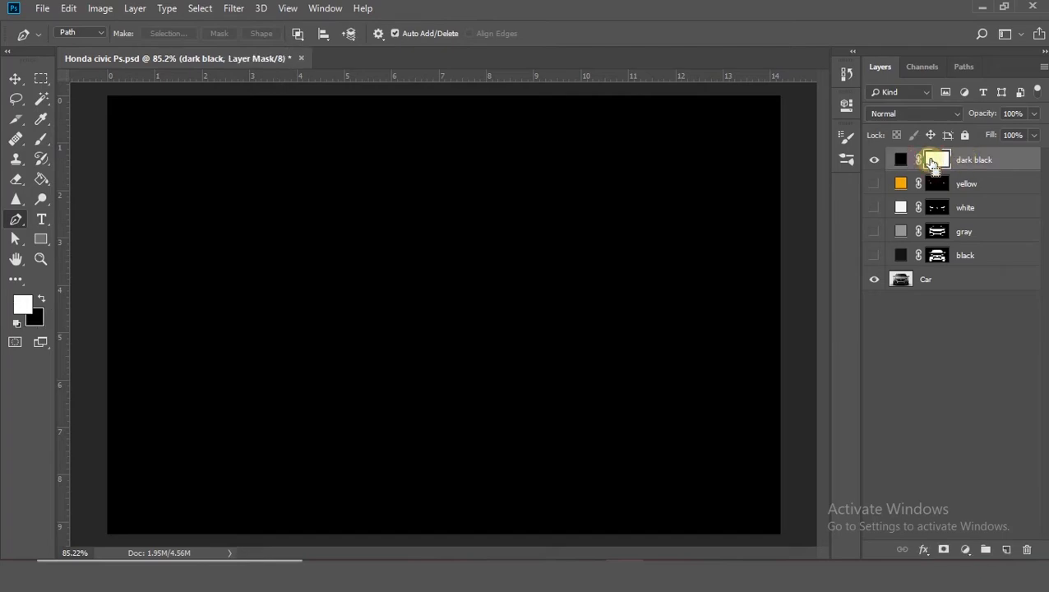
key("ctrl+i")
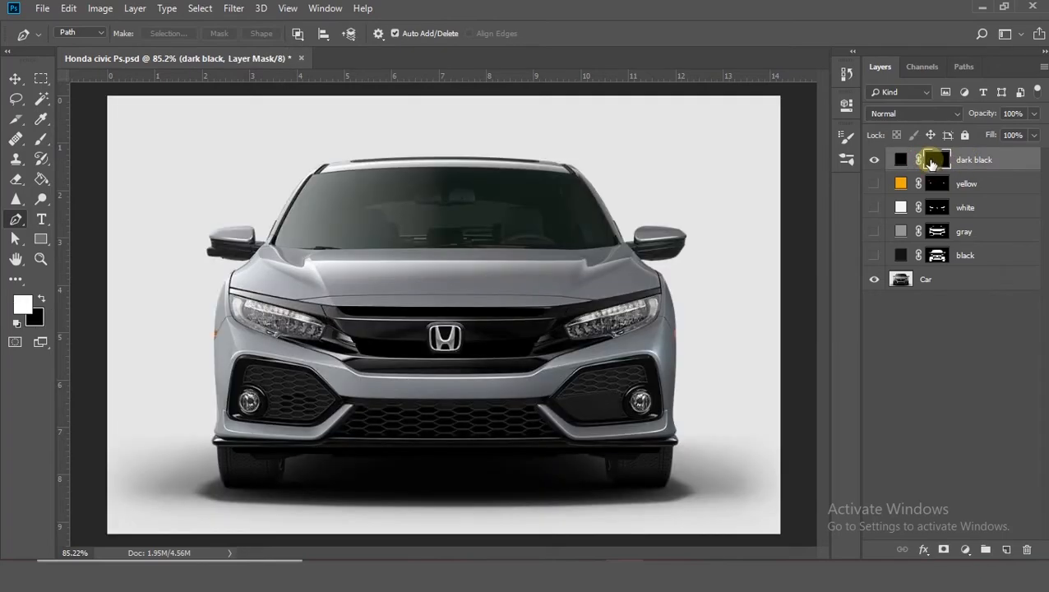
Show the black layer and start a path along the grille's lower edge, from the left-hand headlight to beneath the emblem.
scroll(562, 281, "up", 5)
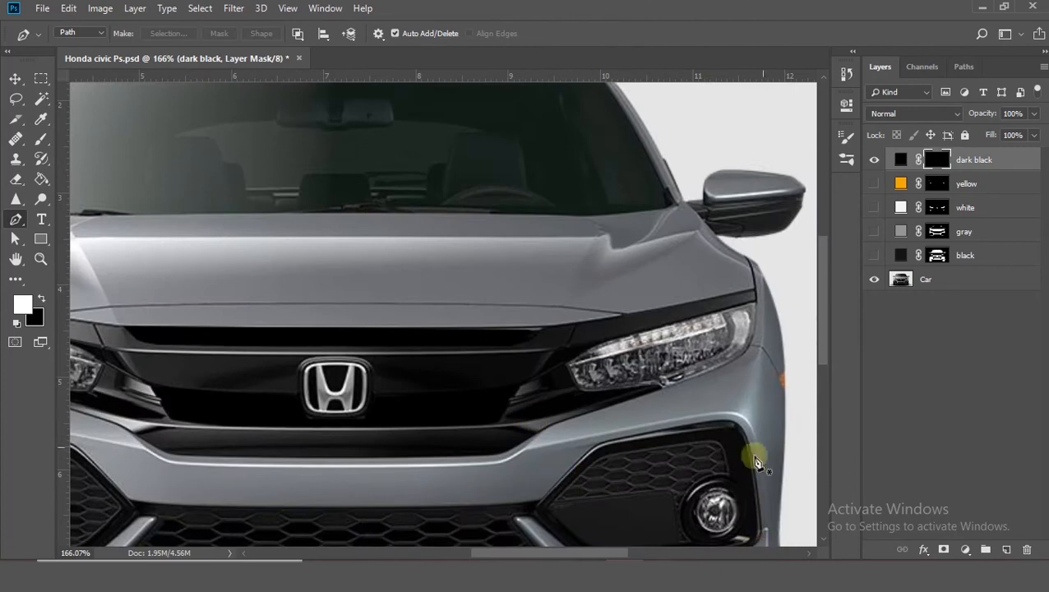
left_click_drag(580, 551, 512, 488)
scroll(511, 488, "up", 2)
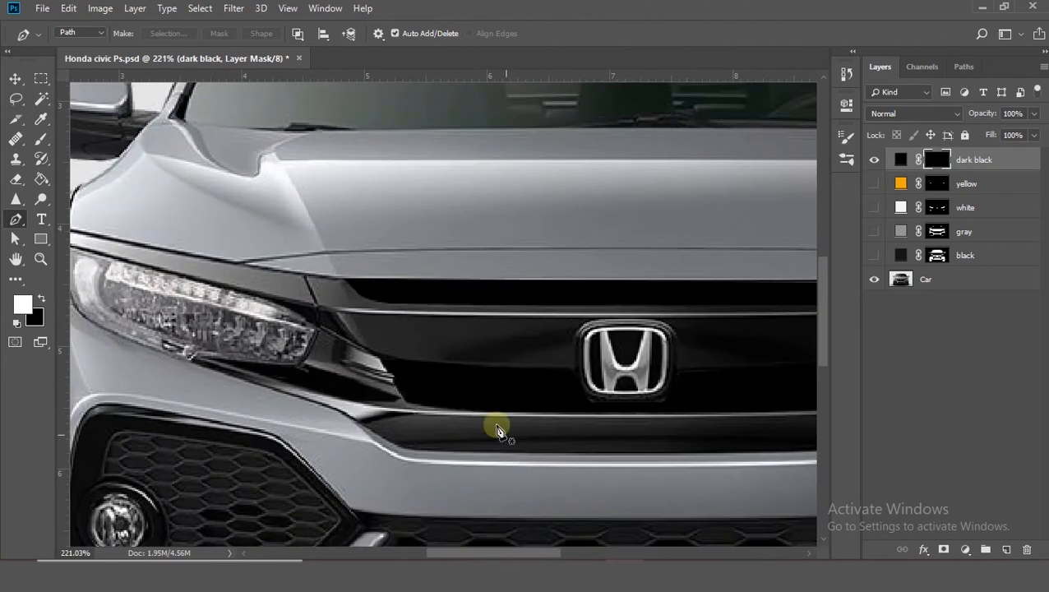
left_click(875, 255)
left_click(315, 329)
left_click(408, 404)
left_click(672, 409)
scroll(581, 508, "right", 5)
Continue the grille path around its end beside the right-hand headlight and back along the upper edge to the emblem.
left_click(318, 407)
left_click(330, 402)
left_click(343, 381)
left_click(434, 362)
left_click(419, 328)
left_click(384, 346)
left_click(360, 356)
left_click(346, 361)
left_click(167, 372)
Continue the grille path around the underside of the emblem and close it beside the left-hand headlight.
left_click(163, 384)
left_click(157, 396)
left_click(148, 400)
left_click(133, 403)
left_click(444, 553)
left_click(651, 404)
left_click(638, 402)
left_click(627, 396)
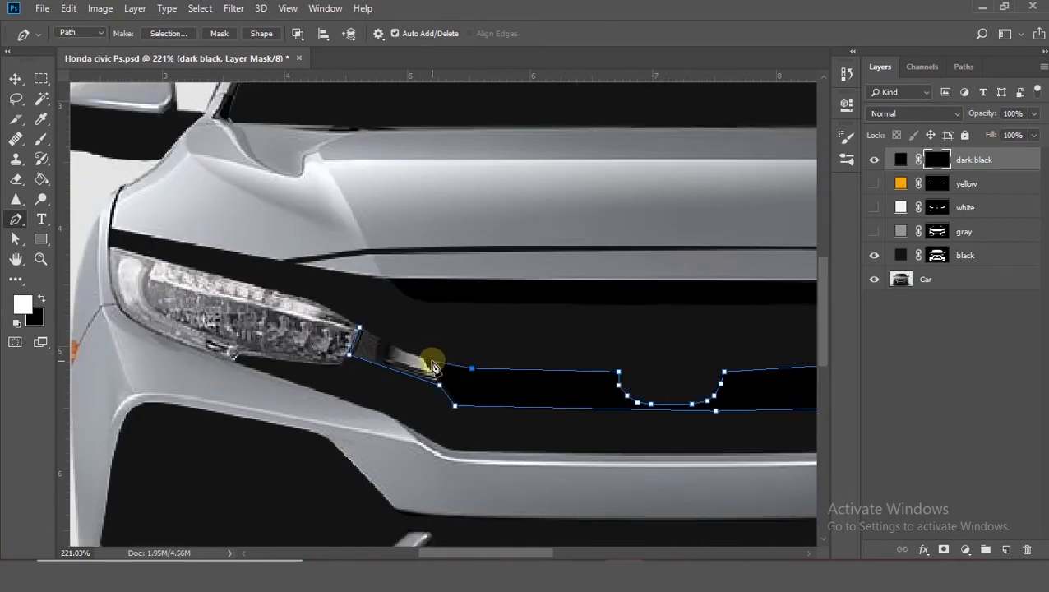
left_click(360, 329)
Convert the grille path to a selection, fill it with white on the dark black layer's mask, and deselect.
key("ctrl+Return")
scroll(362, 330, "down", 4)
key("alt+Delete")
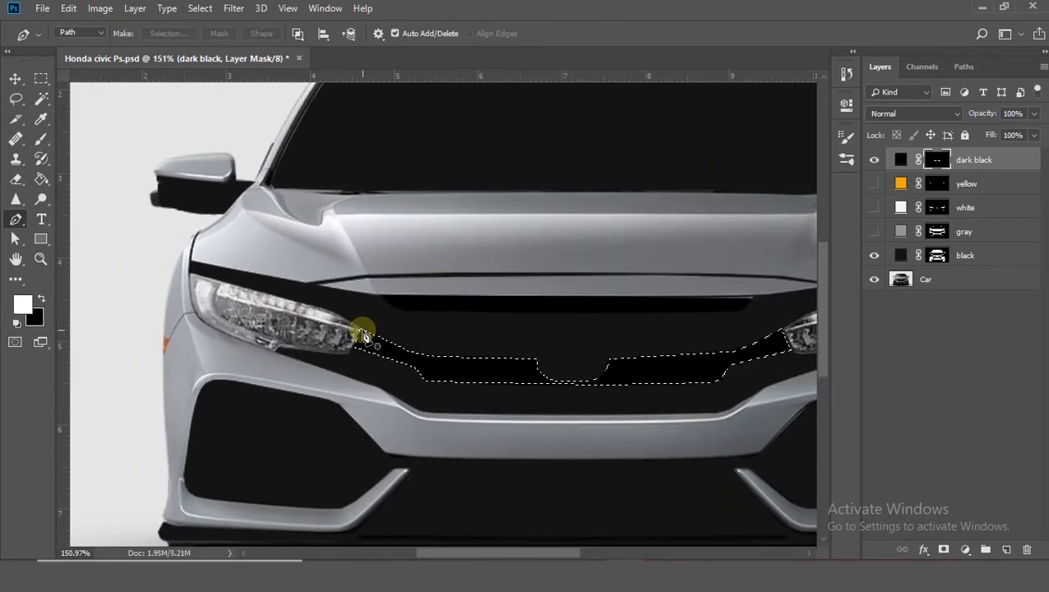
key("ctrl+d")
Start a path along the lower edge of the narrow strip beneath the hood, from its left-hand to its right-hand end.
scroll(414, 331, "up", 5)
left_click(354, 272)
left_click(375, 290)
left_click(388, 298)
left_click(567, 306)
left_click(742, 304)
left_click(575, 548)
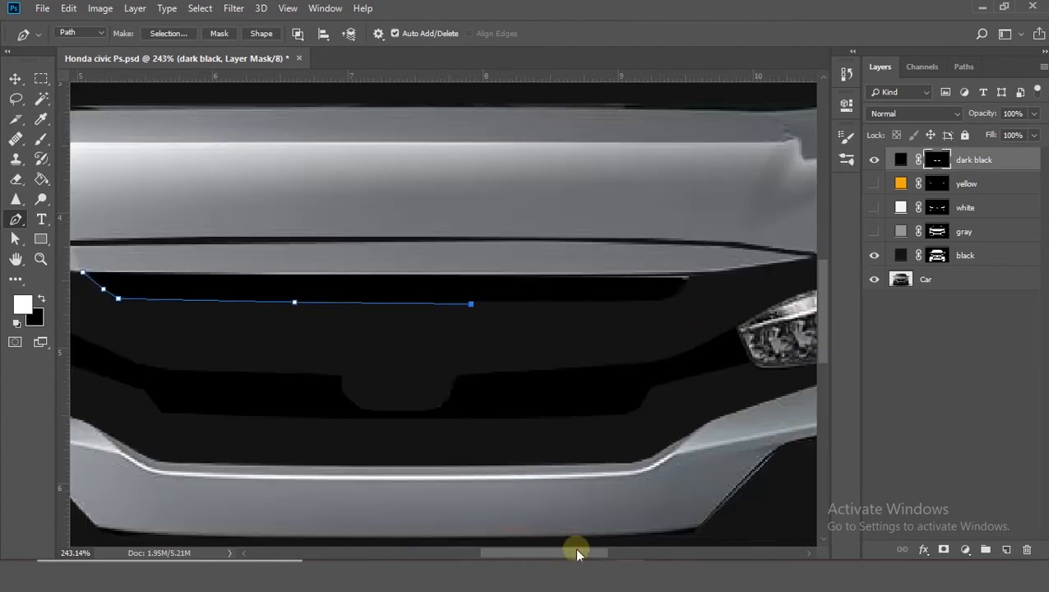
left_click(575, 548)
left_click(454, 300)
left_click(472, 293)
left_click(482, 279)
Close the strip's path along its upper edge and fill the resulting selection with white on the dark black mask.
left_click_drag(556, 552, 479, 556)
left_click(356, 276)
left_click(261, 276)
left_click(232, 273)
key("ctrl+Return")
key("alt+Delete")
key("ctrl+d")
Start a path beneath the front bumper, tracing the gap's upper edge from the left-hand tire to the right-hand tire.
scroll(498, 465, "down", 3)
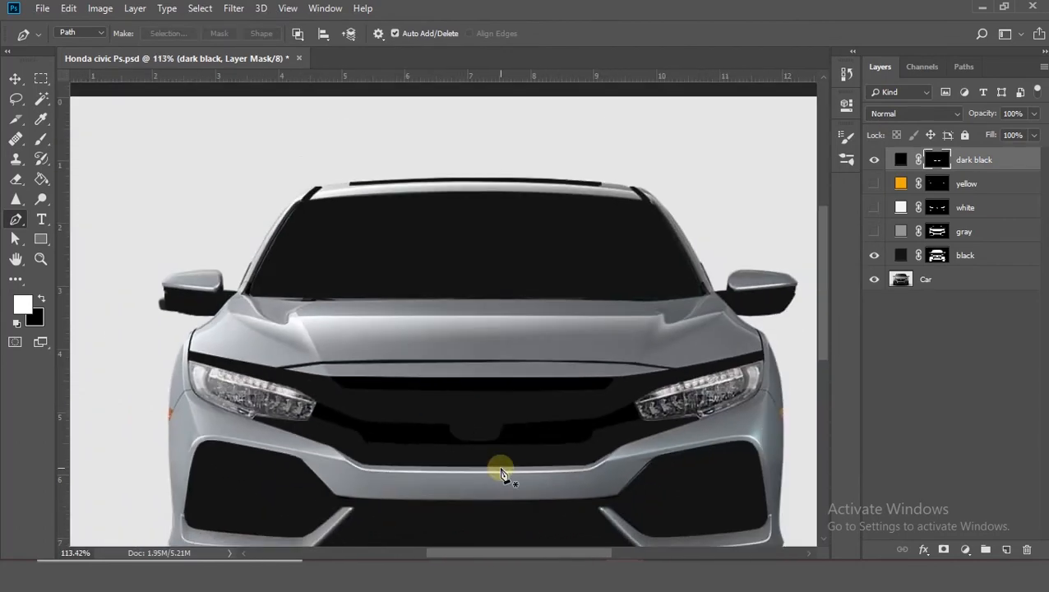
scroll(463, 485, "down", 2)
scroll(245, 461, "up", 2)
left_click(98, 462)
left_click(356, 462)
left_click(607, 461)
left_click(743, 459)
mouse_move(514, 553)
left_mouse_down()
mouse_move(582, 552)
mouse_move(498, 553)
left_mouse_up()
Trace back along the lower edge of the gap under the bumper and close the path above the left-hand tire.
left_click(545, 461)
left_click(540, 466)
left_click(451, 470)
left_click(653, 475)
left_click(250, 476)
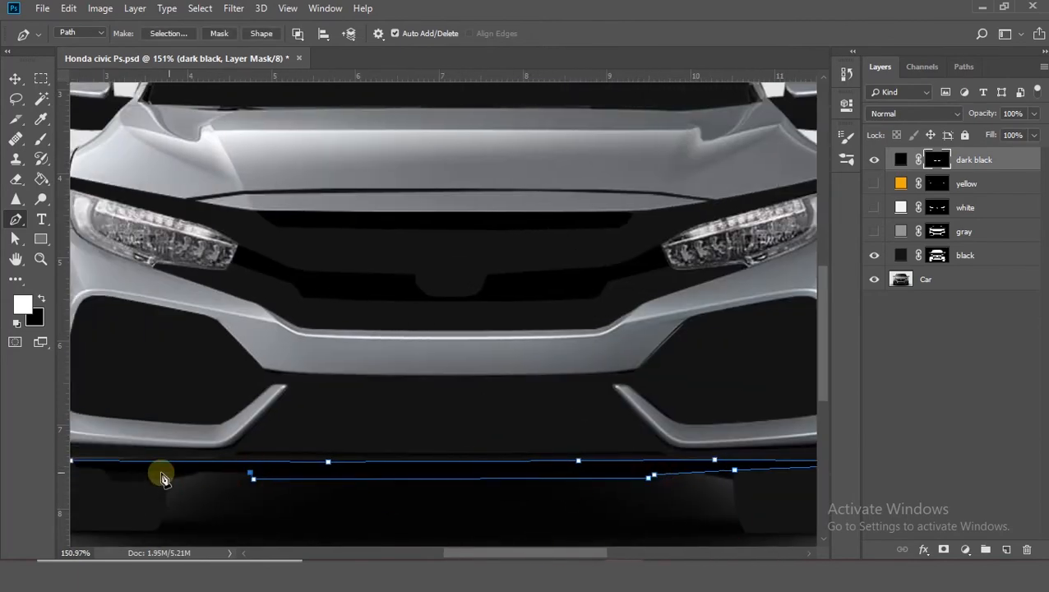
scroll(247, 475, "left", 3)
left_click(317, 472)
left_click(253, 469)
left_click(231, 463)
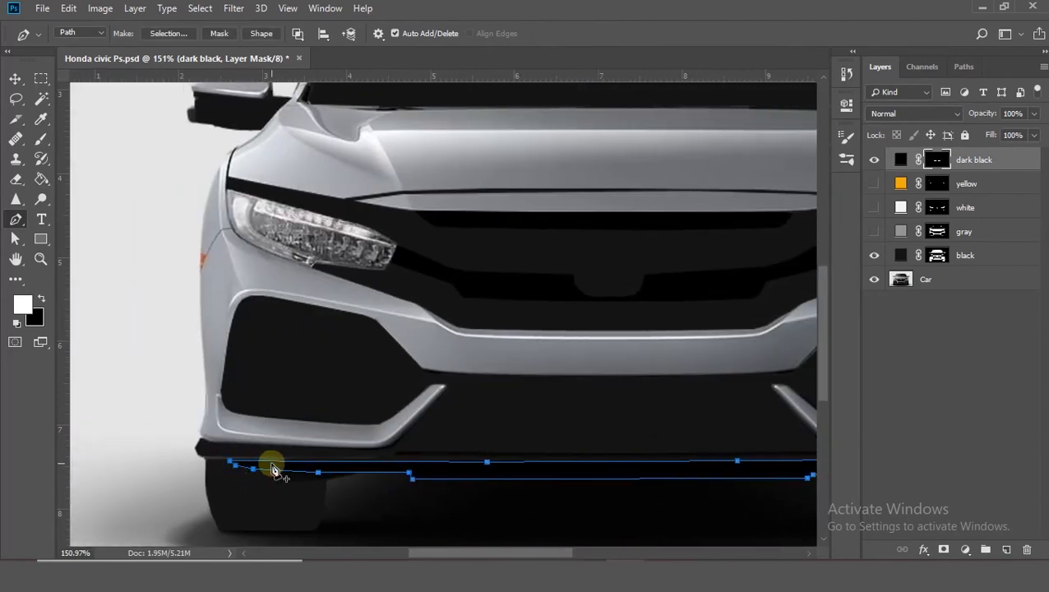
Fill the area under the bumper with white on the dark black mask, deselect, and fit the image to the window.
key("ctrl+Return")
key("alt+BackSpace")
key("ctrl+d")
key("ctrl+0")
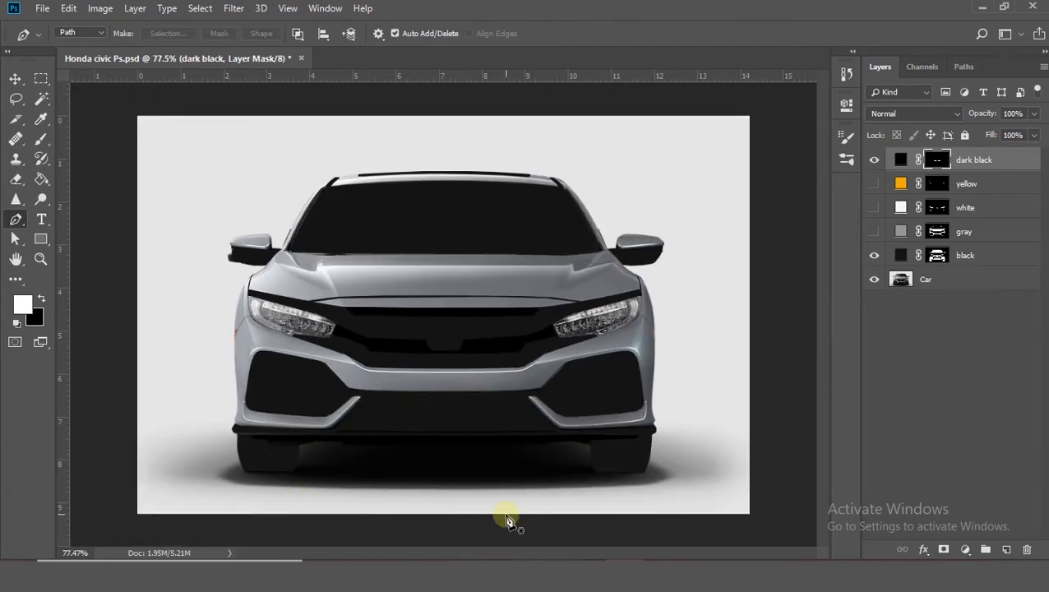
Show the gray, white and yellow layers and compare the artwork with the Car photo hidden and shown.
left_click(874, 234)
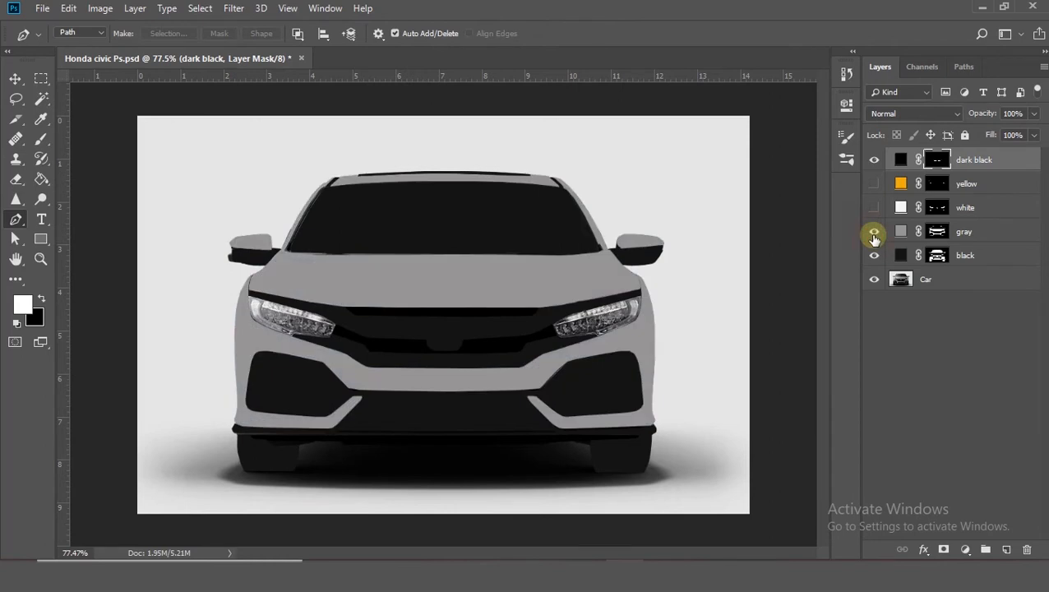
left_click(874, 209)
left_click(874, 182)
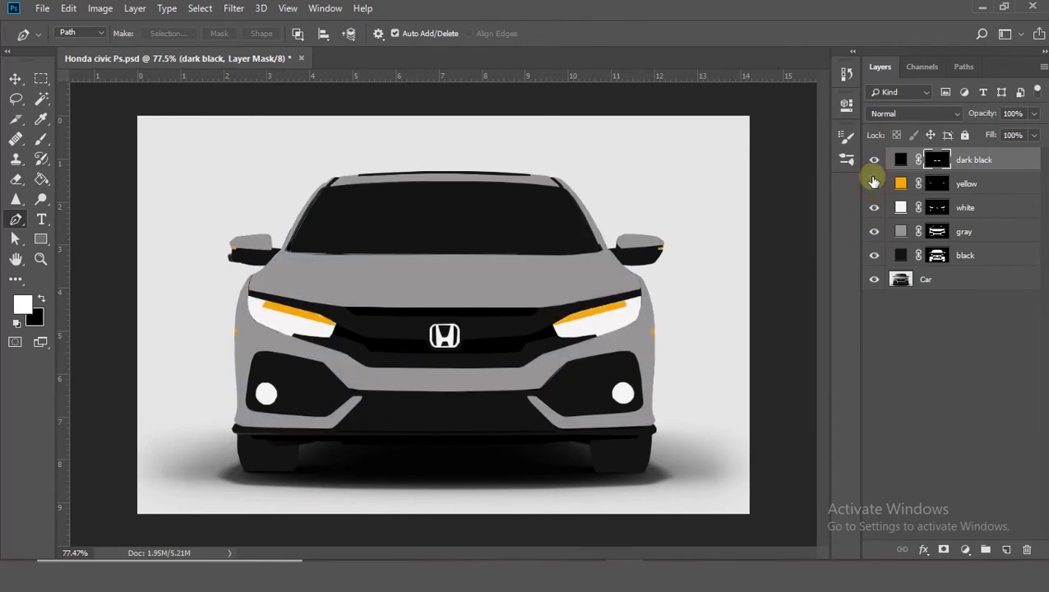
left_click(874, 280)
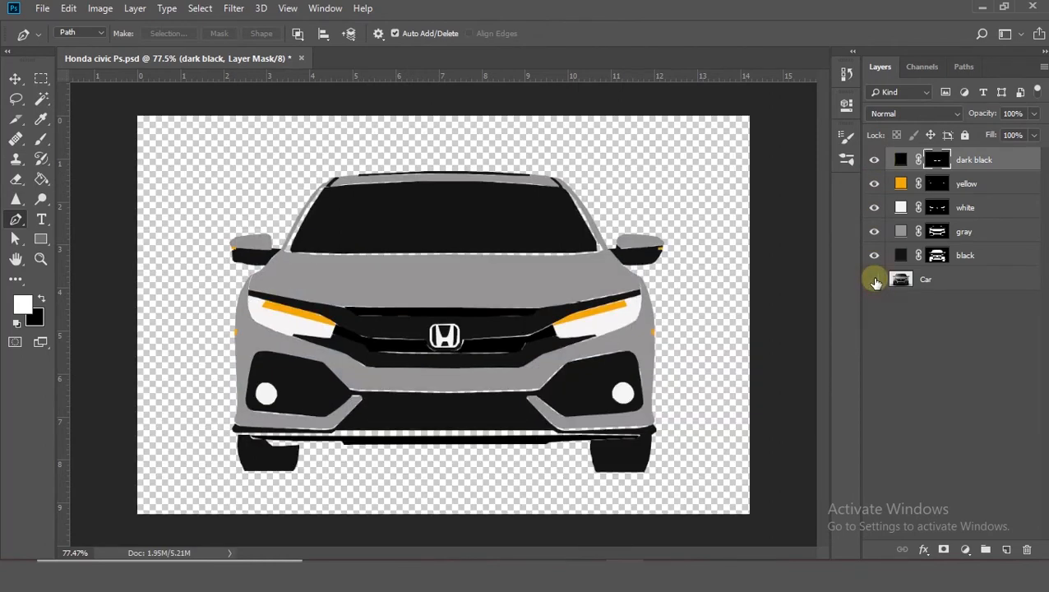
left_click(874, 281)
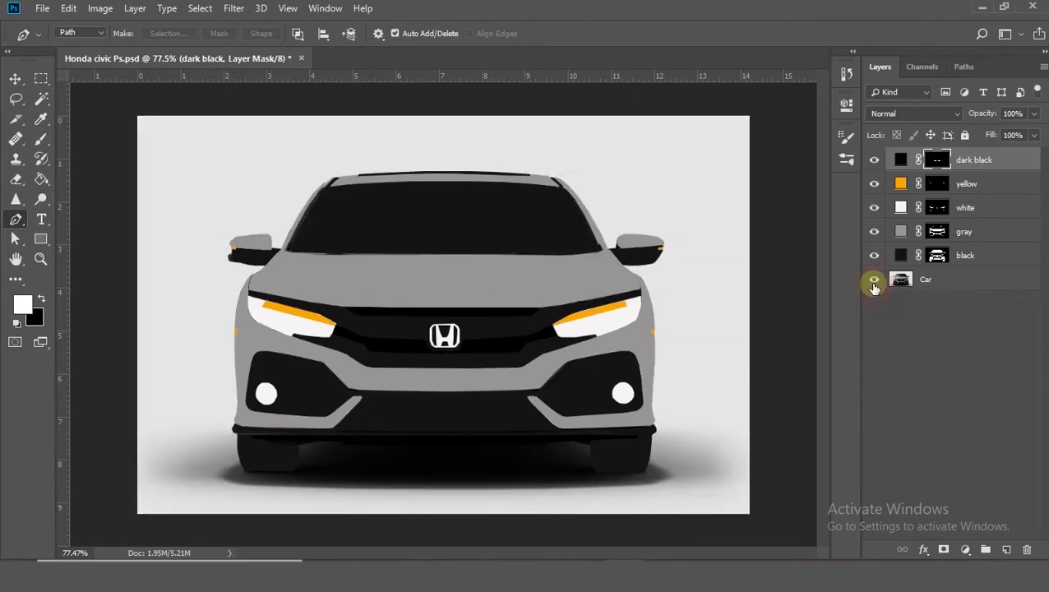
left_click(874, 281)
left_click(874, 281)
Hide the black, gray, white, yellow and dark black layers to view only the Car photo.
left_click(874, 258)
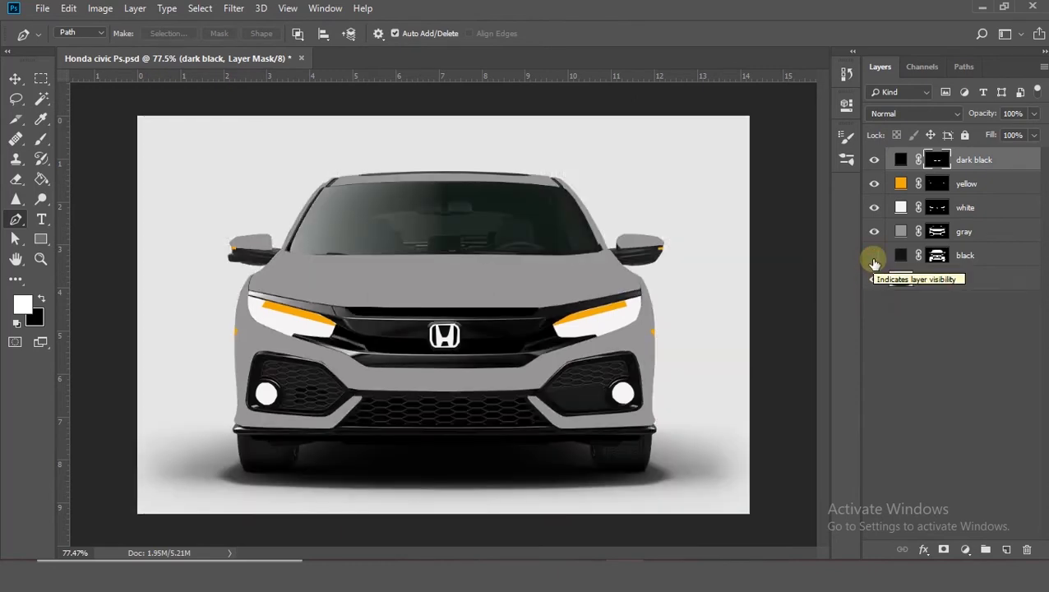
left_click(874, 234)
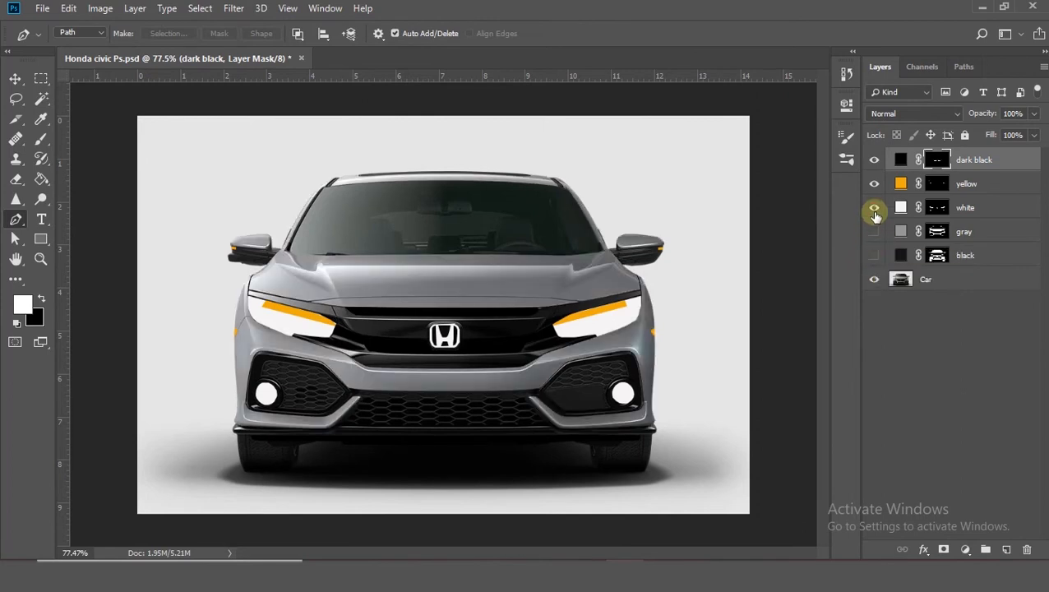
left_click(875, 211)
left_click(875, 183)
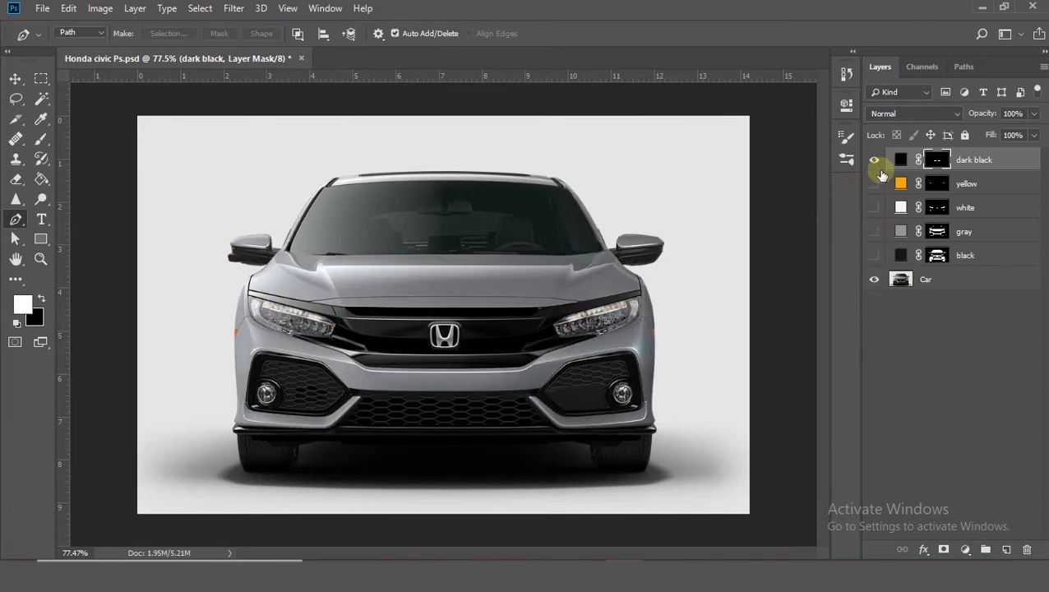
left_click(876, 160)
left_click(876, 160)
left_click(875, 160)
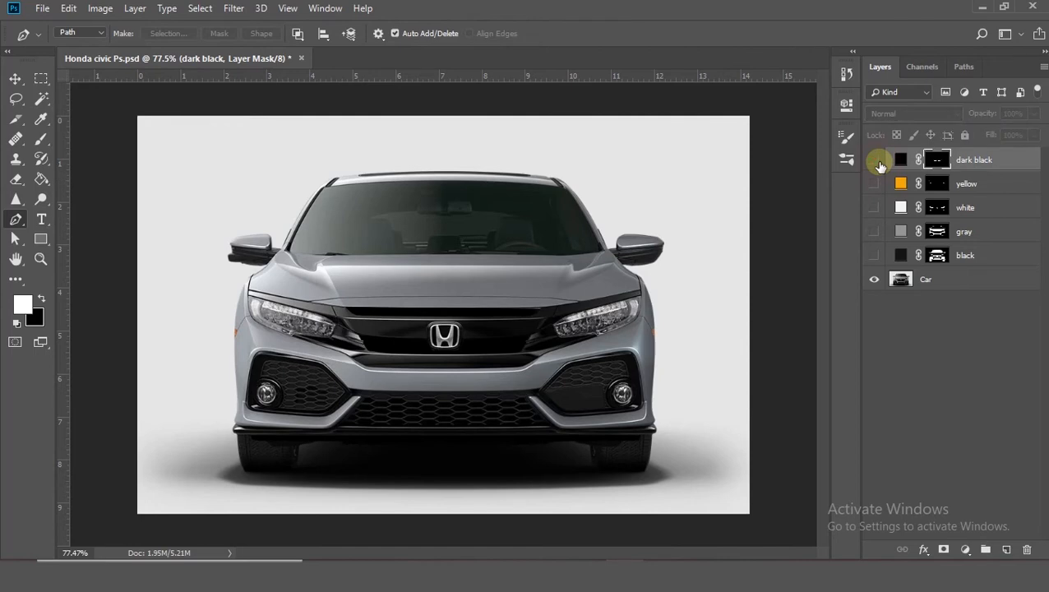
Hide the Car photo and show the black, gray, white, yellow and dark black layers again.
left_click(875, 281)
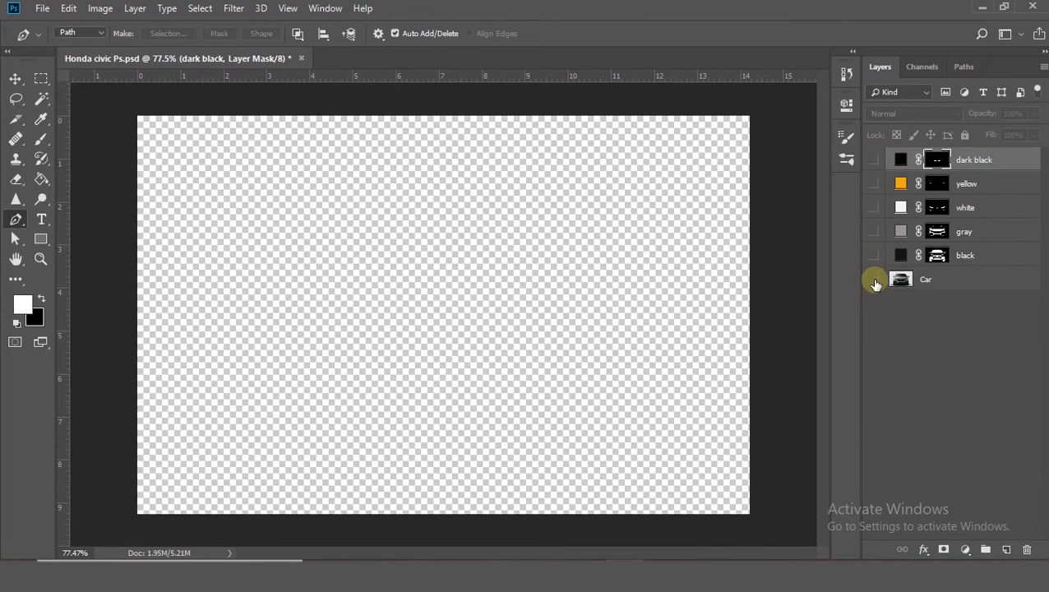
left_click(874, 256)
left_click(874, 232)
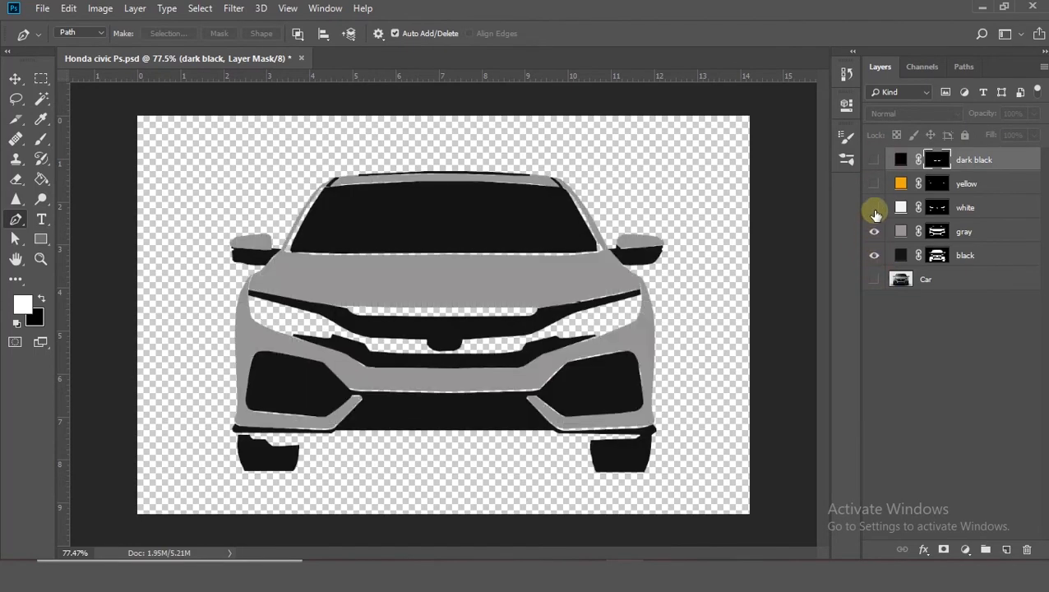
left_click(874, 208)
left_click(874, 184)
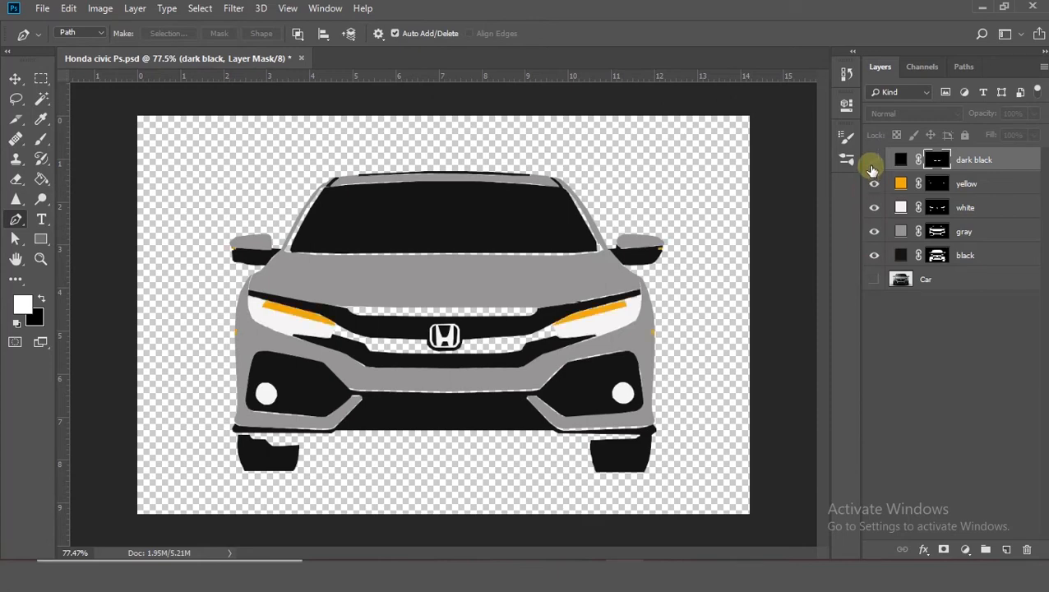
left_click(874, 161)
Add a layer mask to the Car layer and a #e1d6d6 solid color fill directly above it as the background.
left_click(905, 280)
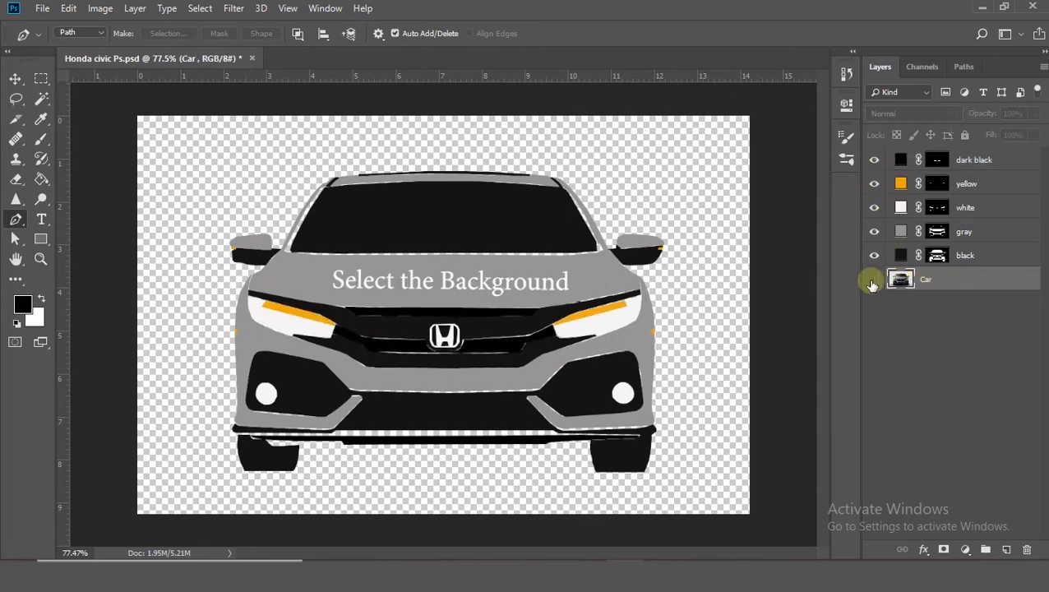
left_click(944, 549)
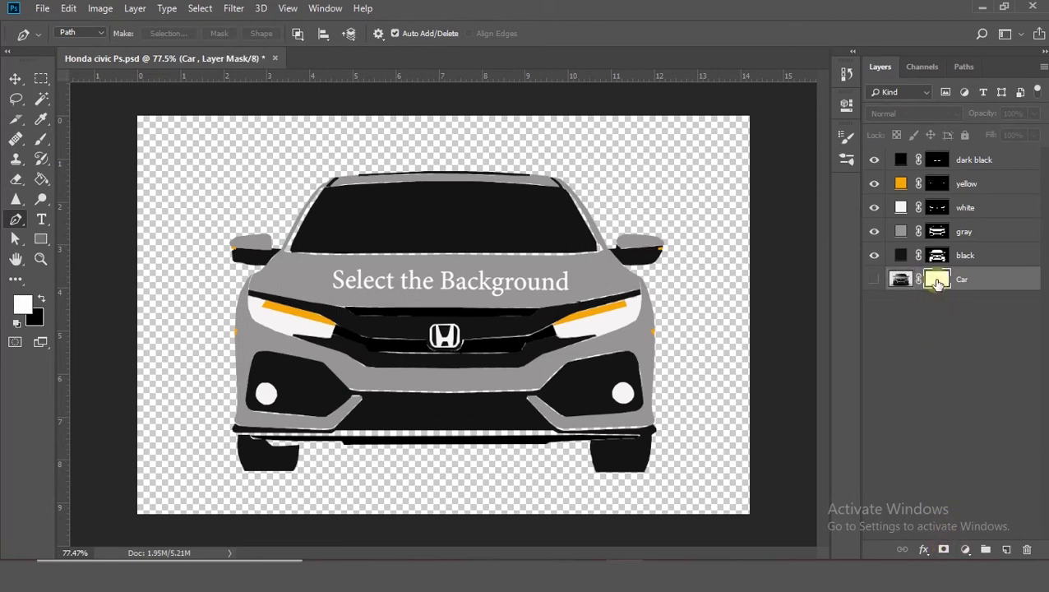
left_click(965, 549)
left_click(945, 280)
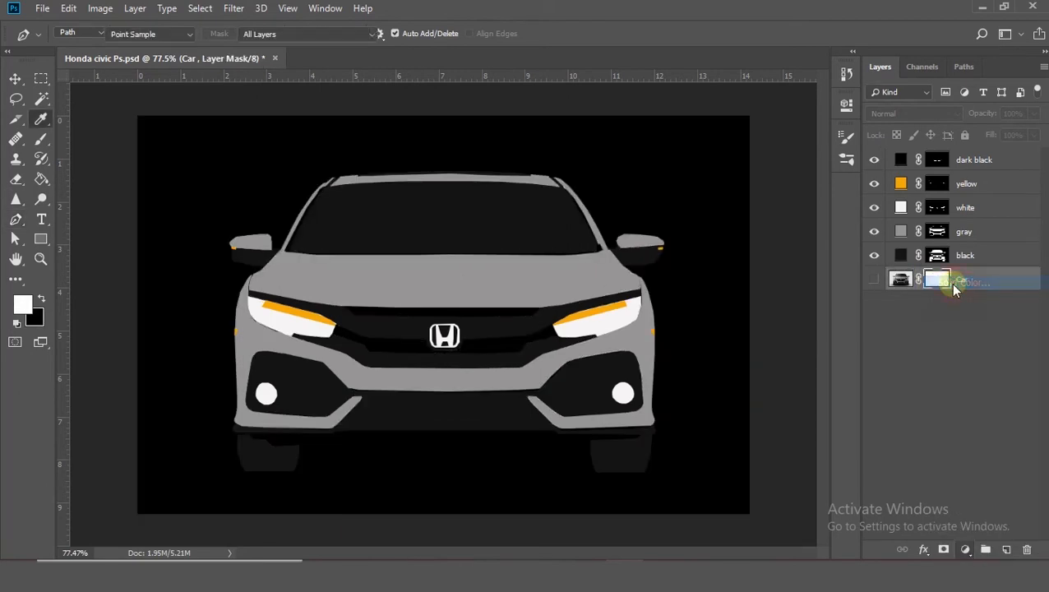
left_click_drag(756, 227, 652, 122)
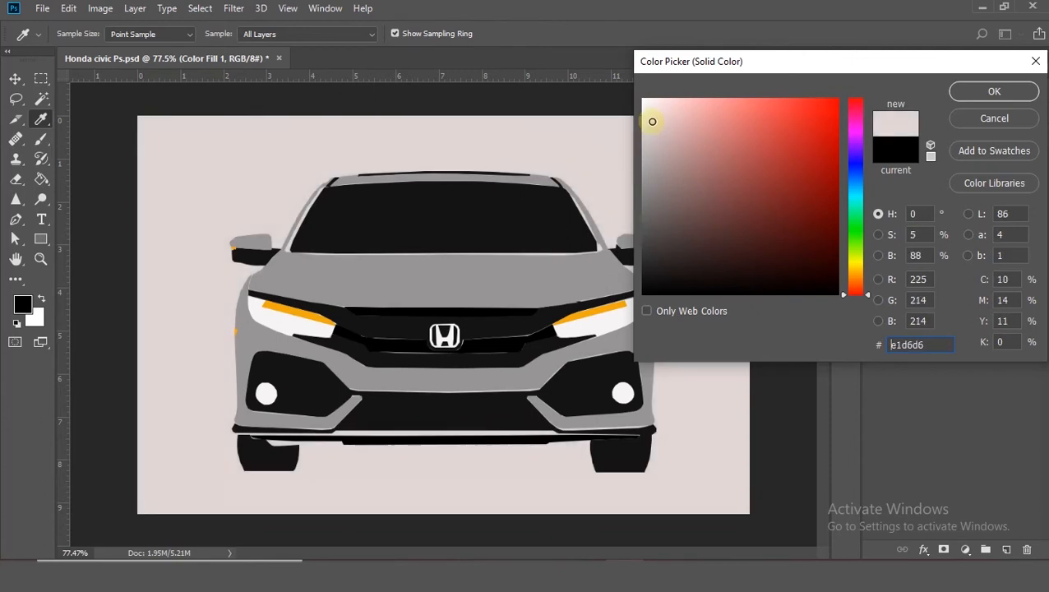
left_click(991, 92)
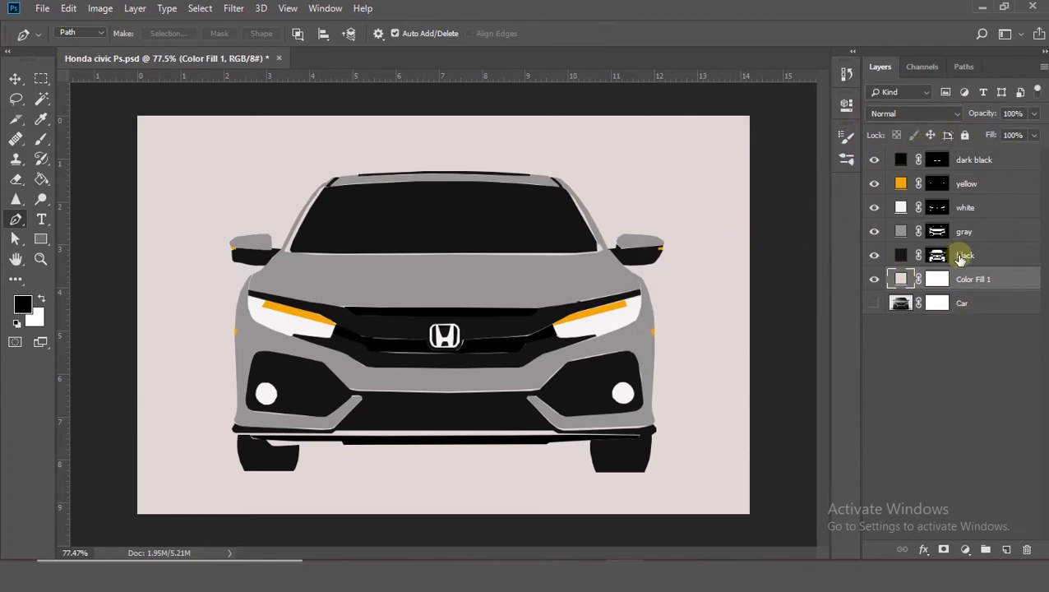
Recolor the black layer's fill to #201e1e, checking the black and dark black areas by switching their visibility.
left_click(872, 258)
left_click(873, 258)
left_click(872, 258)
left_click(873, 258)
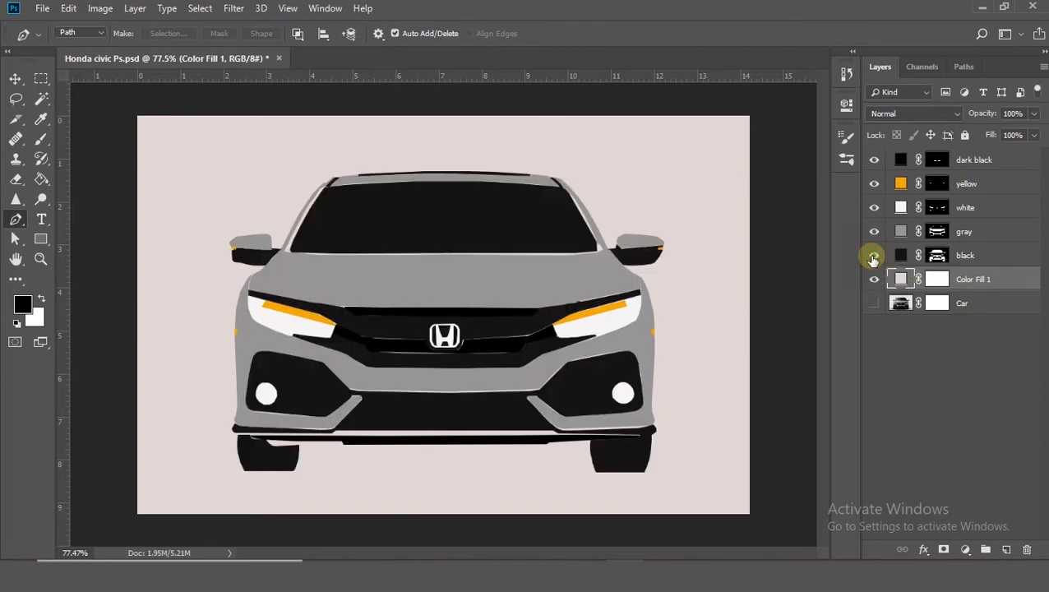
left_click(901, 260)
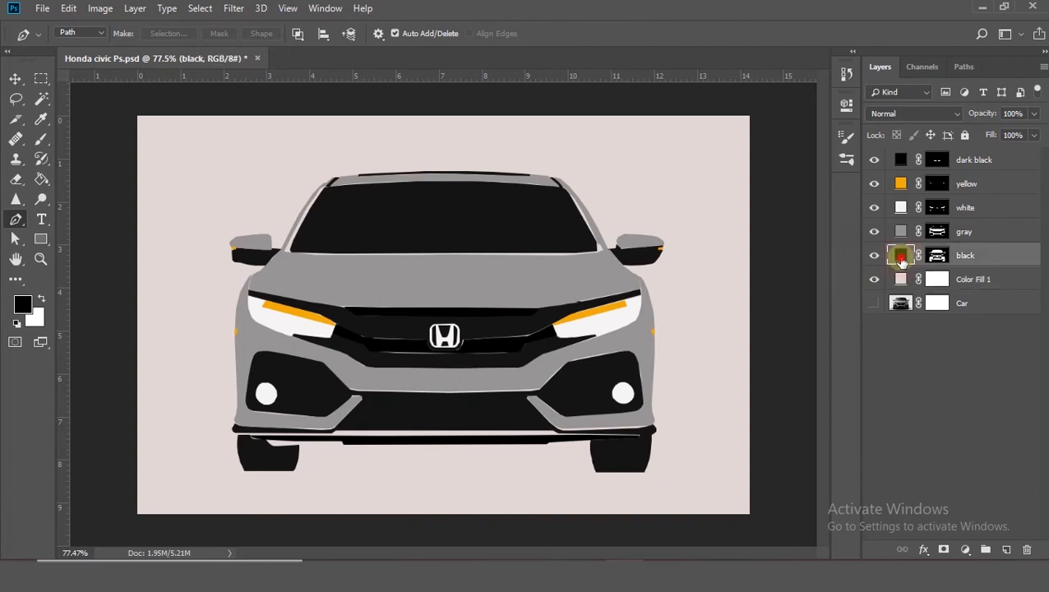
double_click(902, 260)
left_click_drag(654, 283, 654, 272)
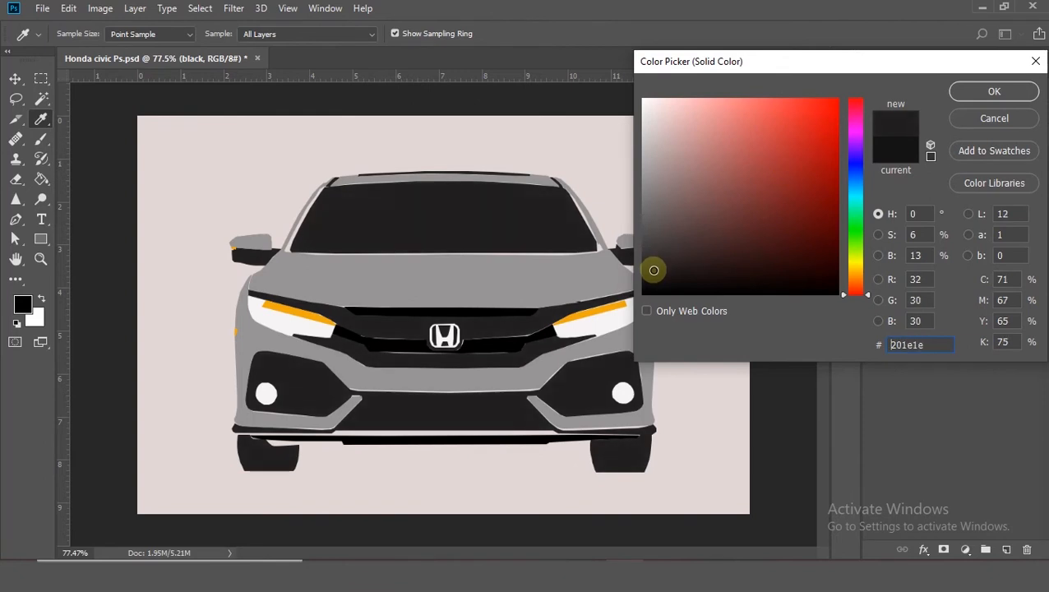
left_click(983, 91)
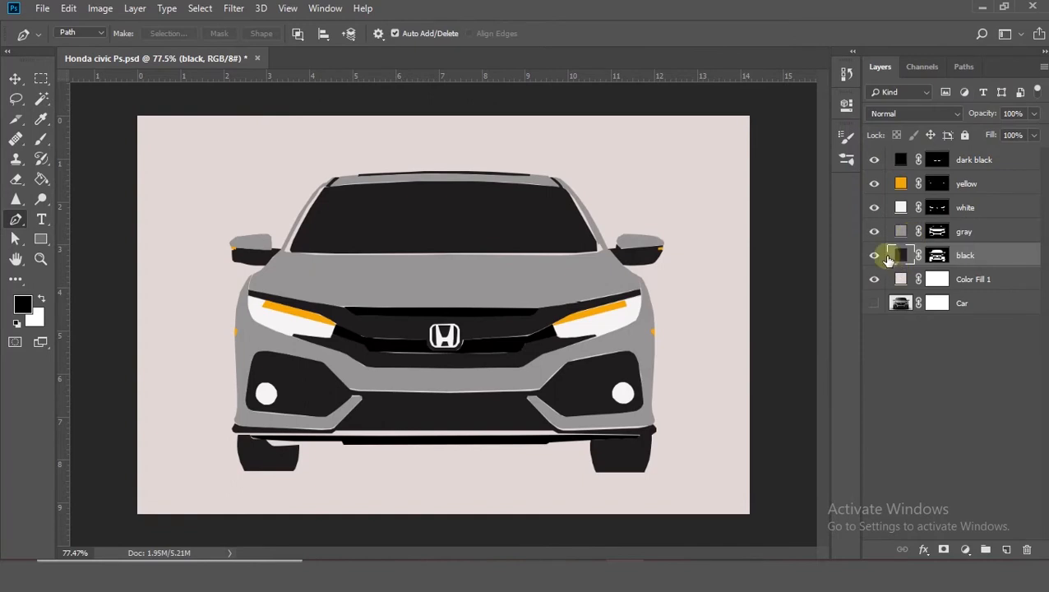
left_click(875, 161)
left_click(875, 161)
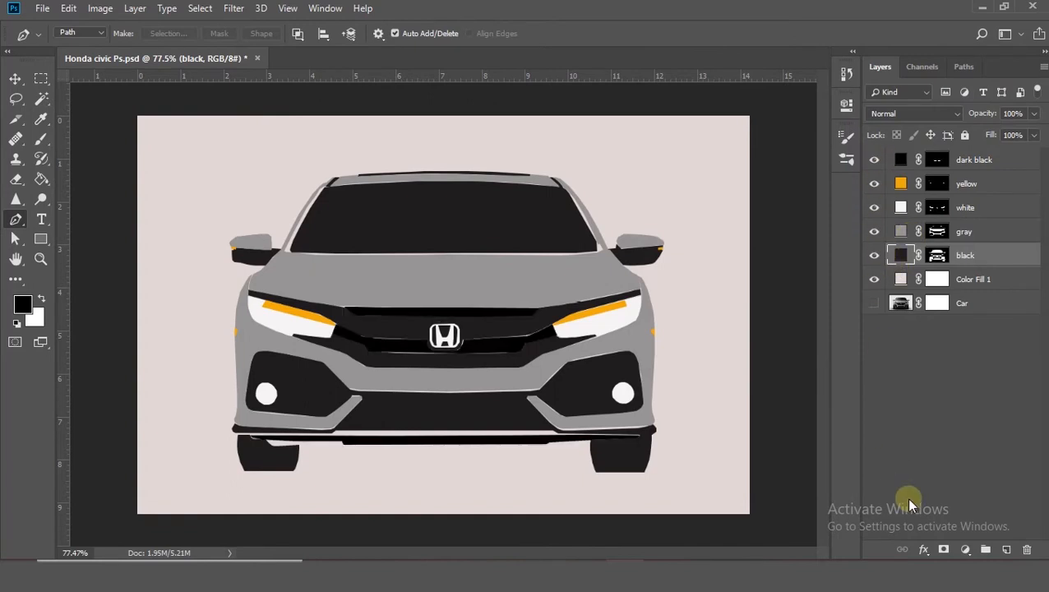
Add a #e5dbdb solid color fill layer above the dark black layer.
left_click(967, 550)
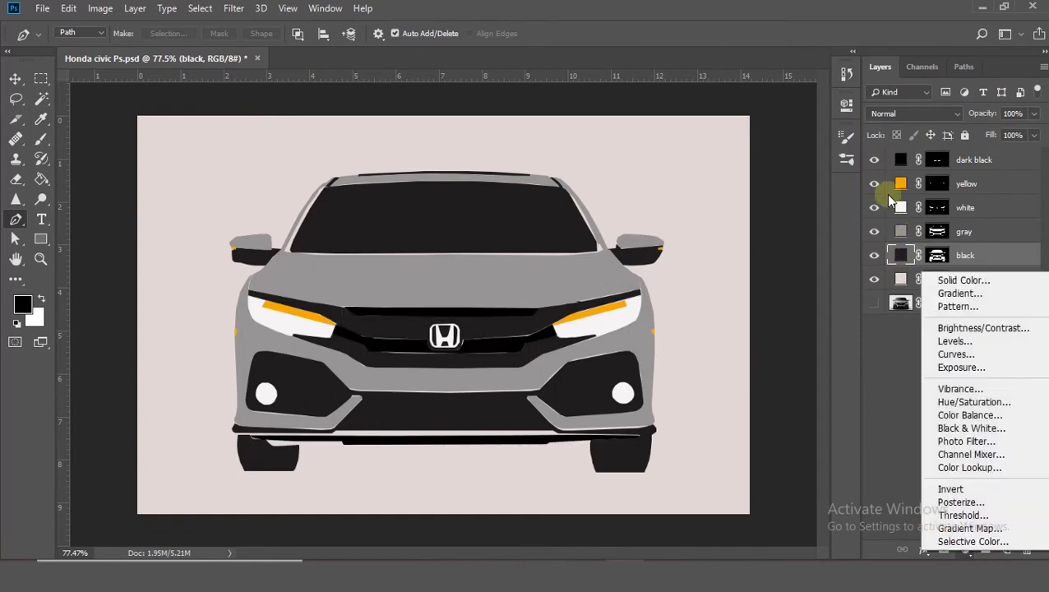
left_click(899, 164)
left_click(965, 550)
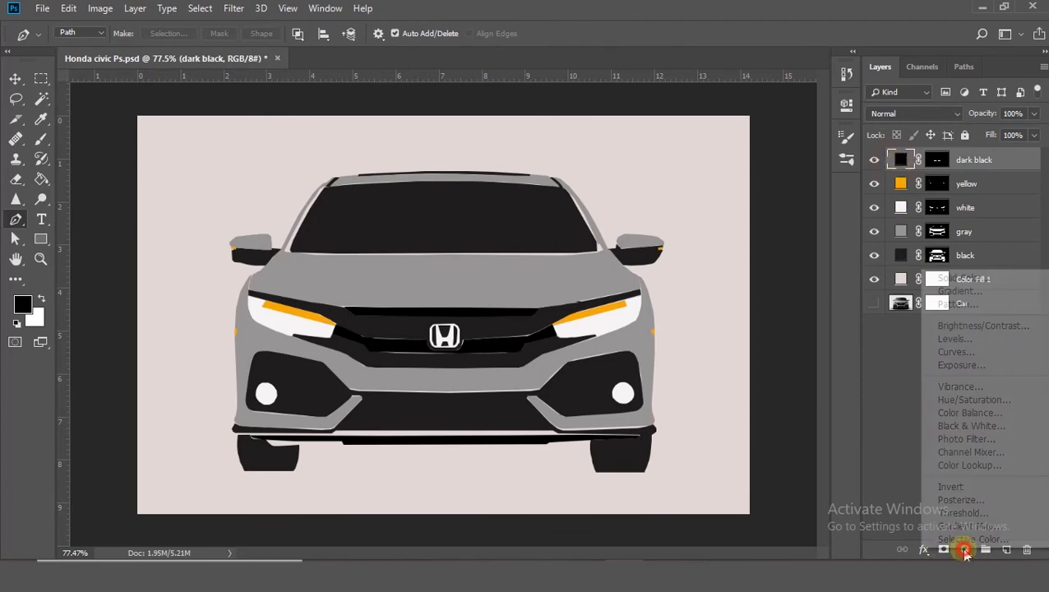
left_click(958, 278)
left_click(621, 190)
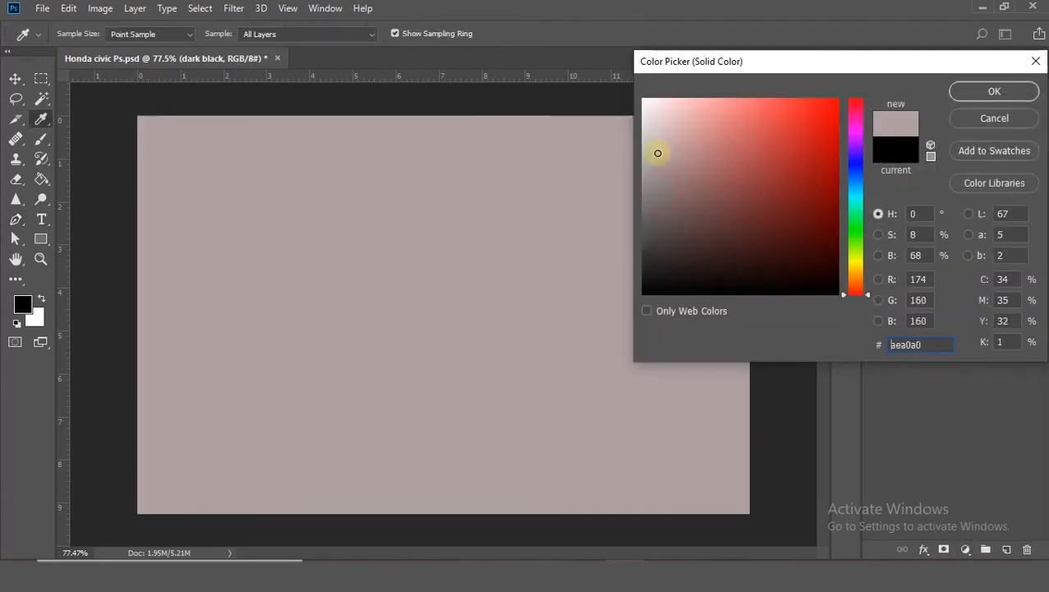
left_click_drag(651, 129, 651, 119)
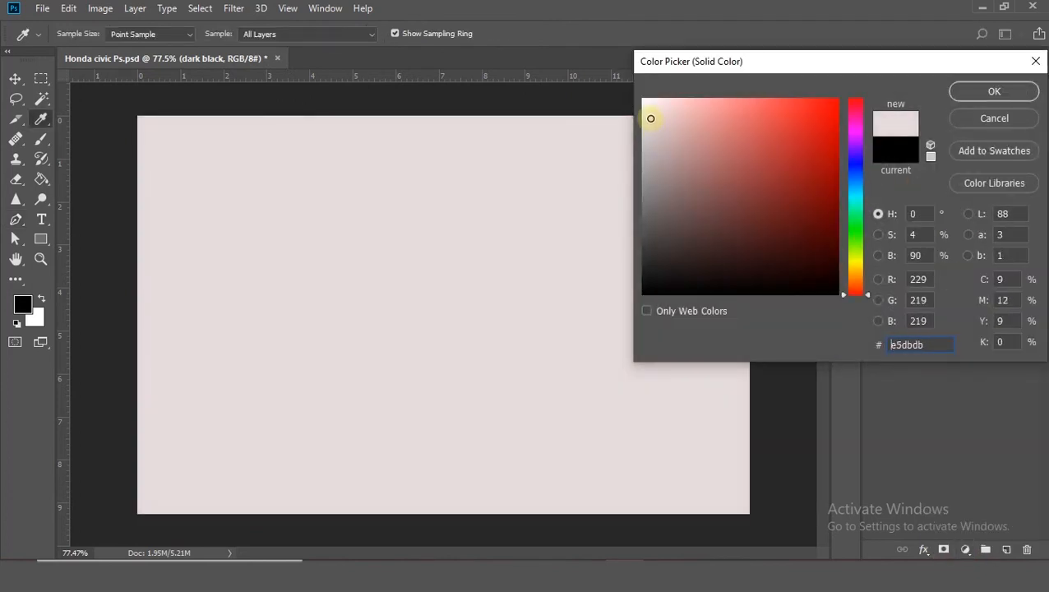
left_click(984, 91)
Rename the new fill layer "lines" and invert its mask to hide the fill.
double_click(975, 160)
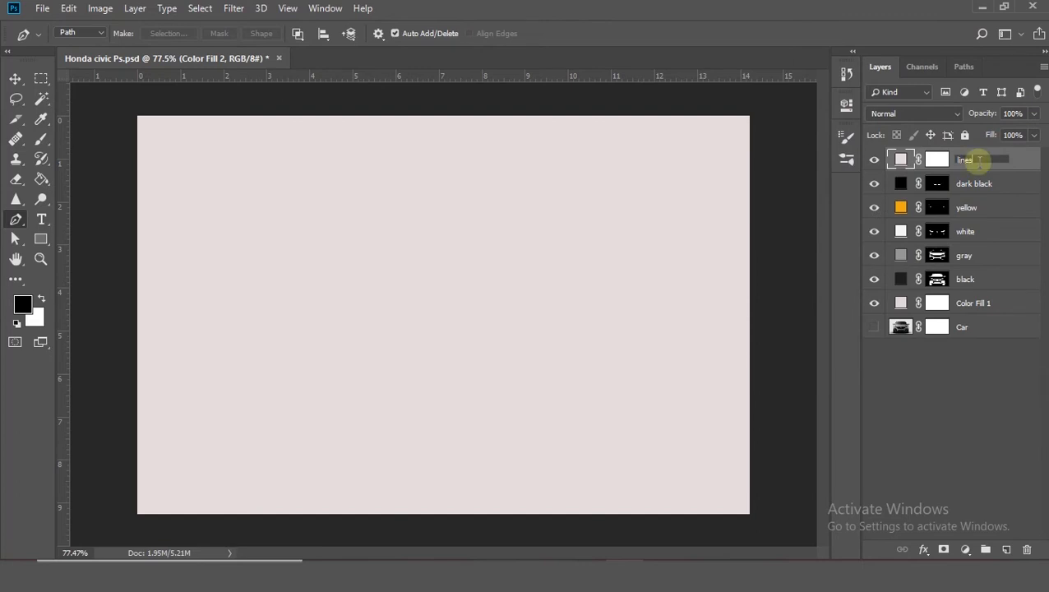
left_click(935, 161)
key("x")
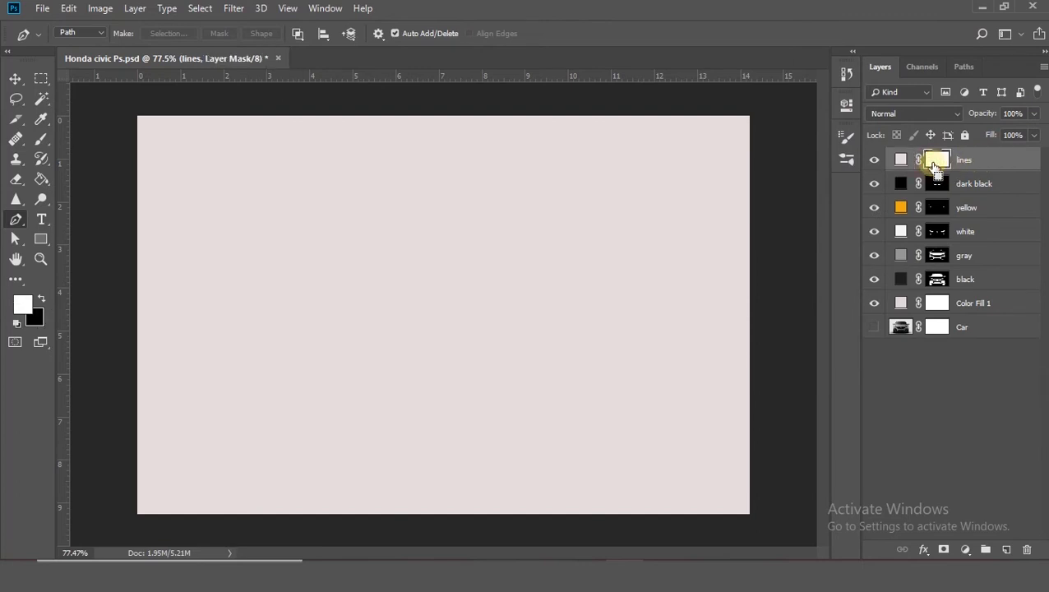
key("ctrl+i")
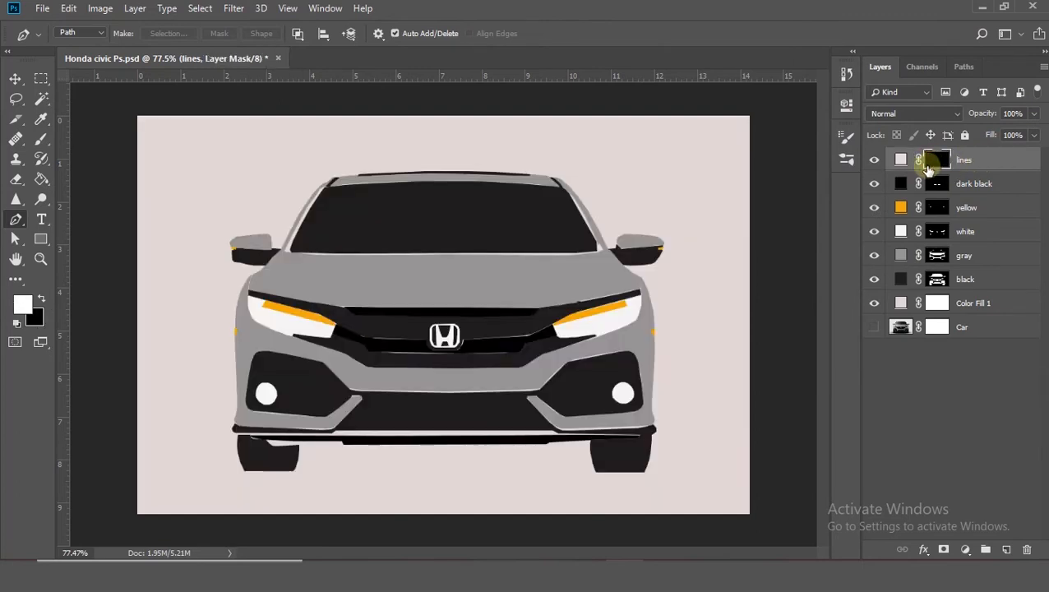
Outline a wide slanted reflection stripe near the windshield's right end with the Pen tool and fill it white on the lines mask.
scroll(593, 162, "up", 3)
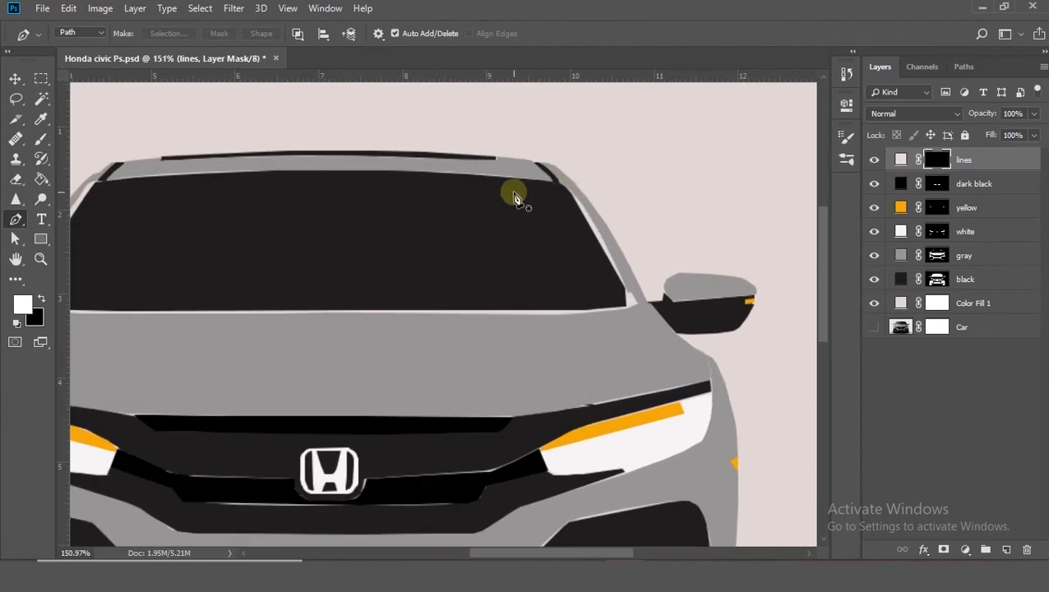
left_click(509, 179)
left_click(558, 309)
left_click(525, 309)
left_click(477, 175)
left_click(509, 179)
key("ctrl+Return")
key("alt+BackSpace")
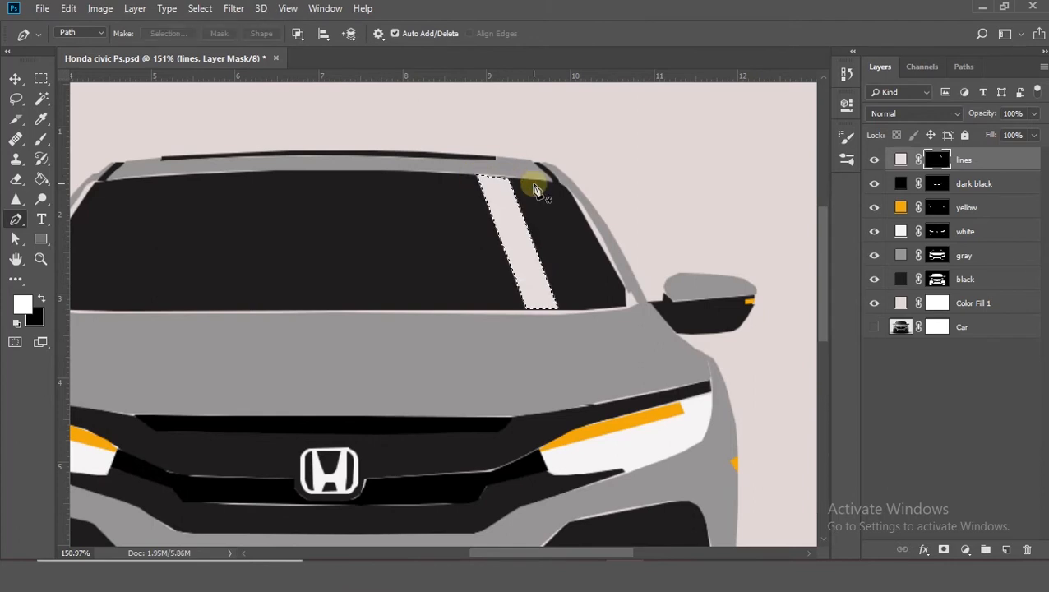
Outline a narrower parallel stripe to the left of the wide windshield stripe, fill it on the lines mask and deselect.
left_click(506, 309)
left_click(458, 174)
left_click(445, 172)
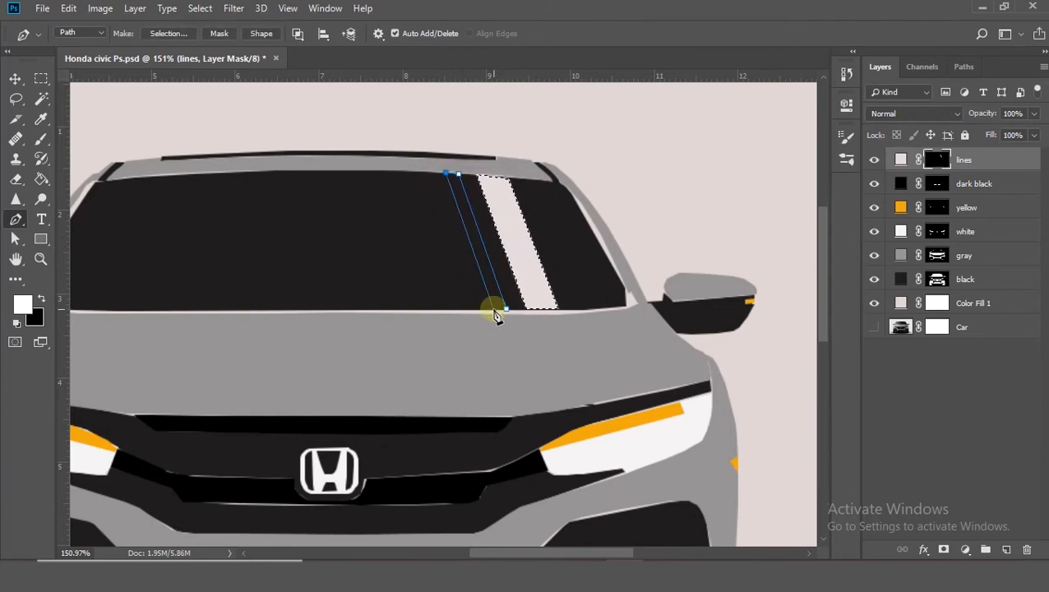
left_click(489, 309)
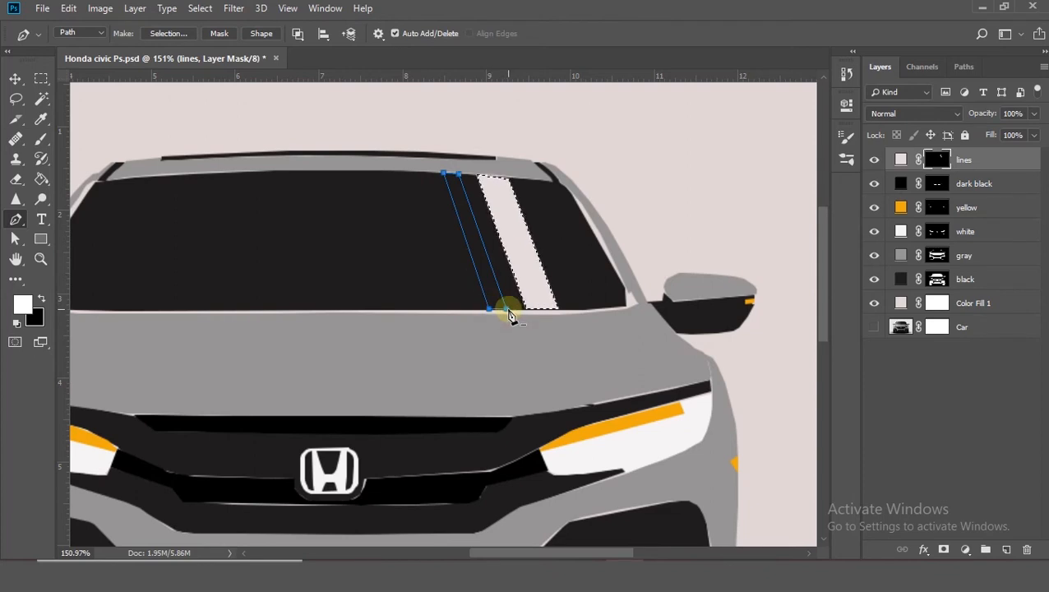
left_click(506, 310)
key("ctrl+Return")
key("alt+BackSpace")
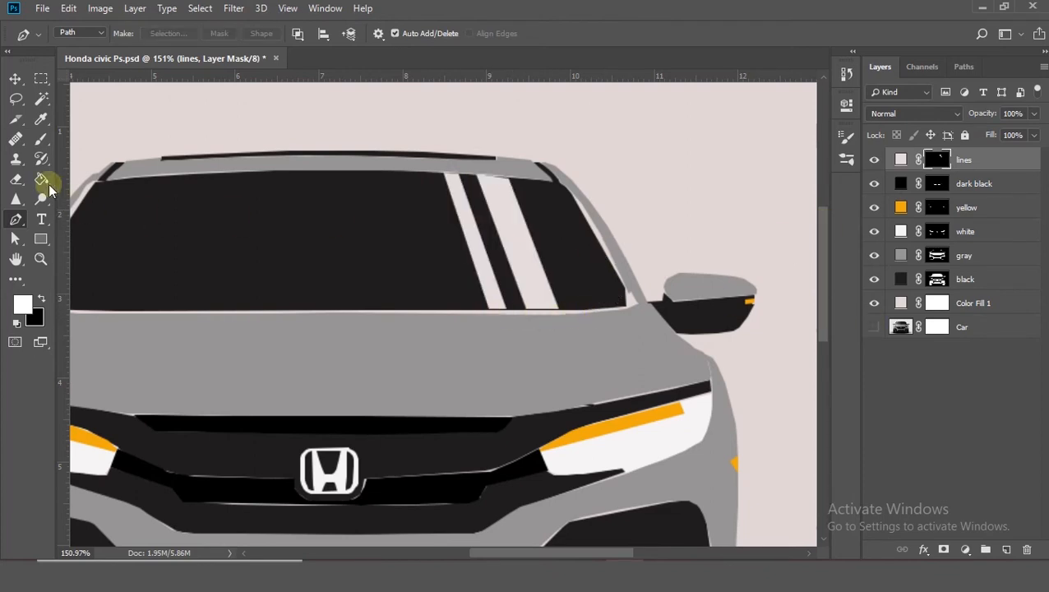
Check the gray areas by switching their visibility, and move the black layer above the gray layer without replacing its mask.
left_click(45, 145)
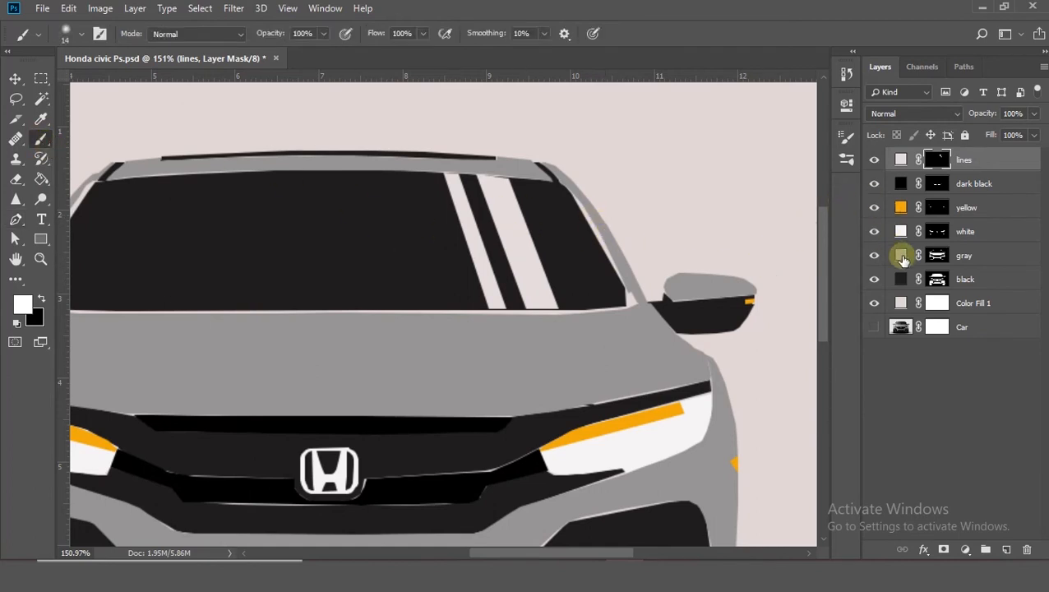
left_click(876, 256)
left_click(877, 256)
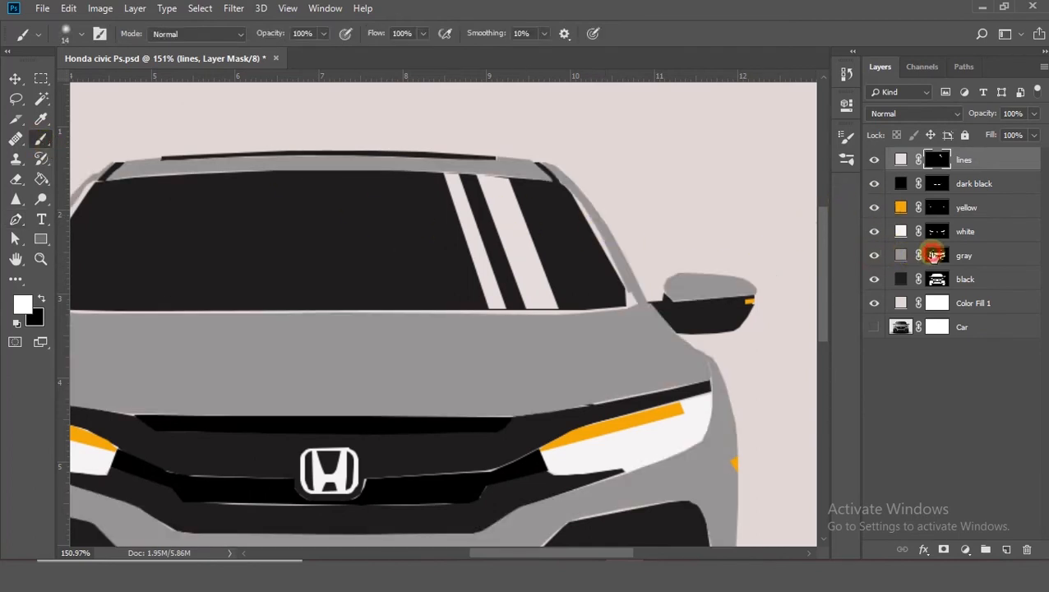
left_click(936, 256)
scroll(597, 248, "up", 4)
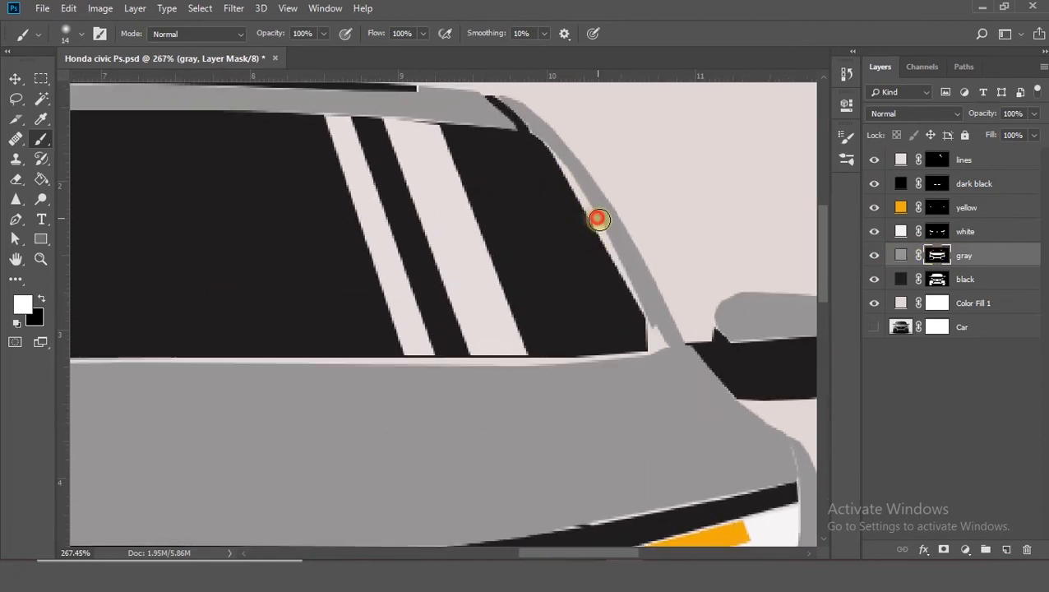
scroll(622, 260, "up", 1)
key("ctrl+2")
left_click_drag(938, 279, 938, 256)
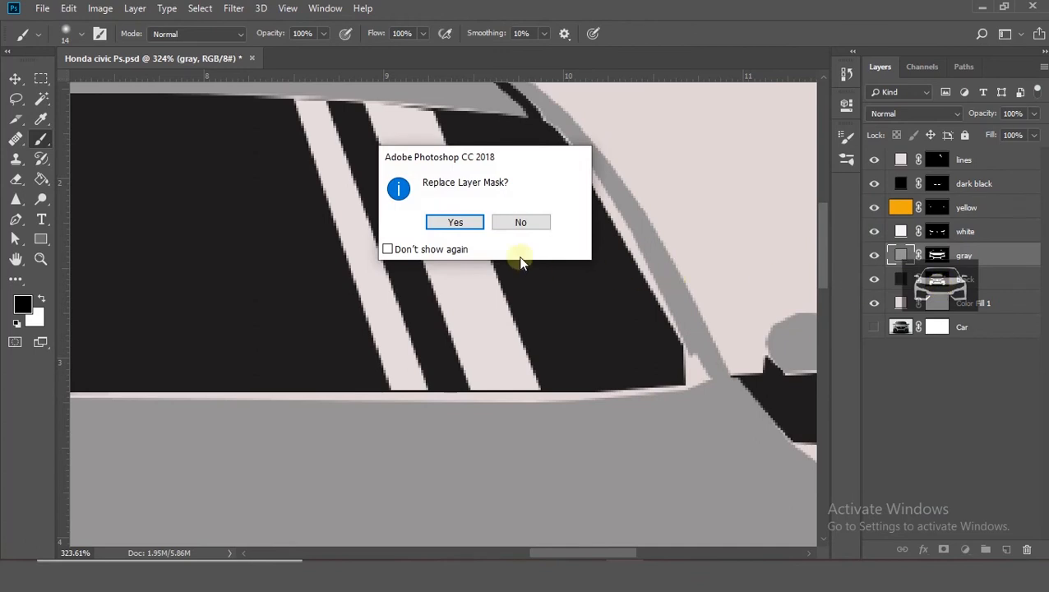
left_click(520, 223)
left_click_drag(987, 283, 987, 250)
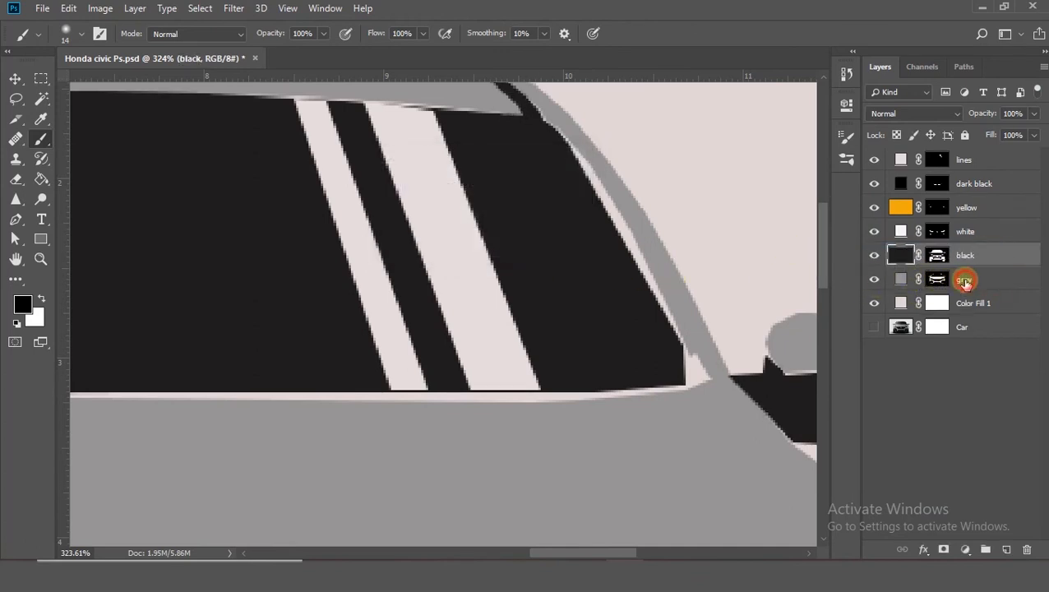
Paint white on the gray layer's mask to close the light gaps along the windshield base, pillars and roof.
left_click(936, 280)
mouse_move(633, 227)
left_mouse_down()
mouse_move(539, 109)
mouse_move(614, 194)
mouse_move(695, 356)
mouse_move(698, 387)
mouse_move(112, 395)
left_mouse_up()
left_click_drag(580, 551, 503, 551)
left_click_drag(637, 401, 90, 402)
left_click_drag(517, 550, 466, 551)
mouse_move(450, 404)
left_mouse_down()
mouse_move(297, 340)
mouse_move(337, 262)
mouse_move(300, 393)
mouse_move(368, 223)
mouse_move(450, 117)
left_mouse_up()
key("ctrl+z")
left_click_drag(822, 280, 825, 254)
left_click_drag(579, 231, 771, 211)
left_click_drag(467, 552, 579, 552)
left_click_drag(487, 220, 566, 220)
key("e")
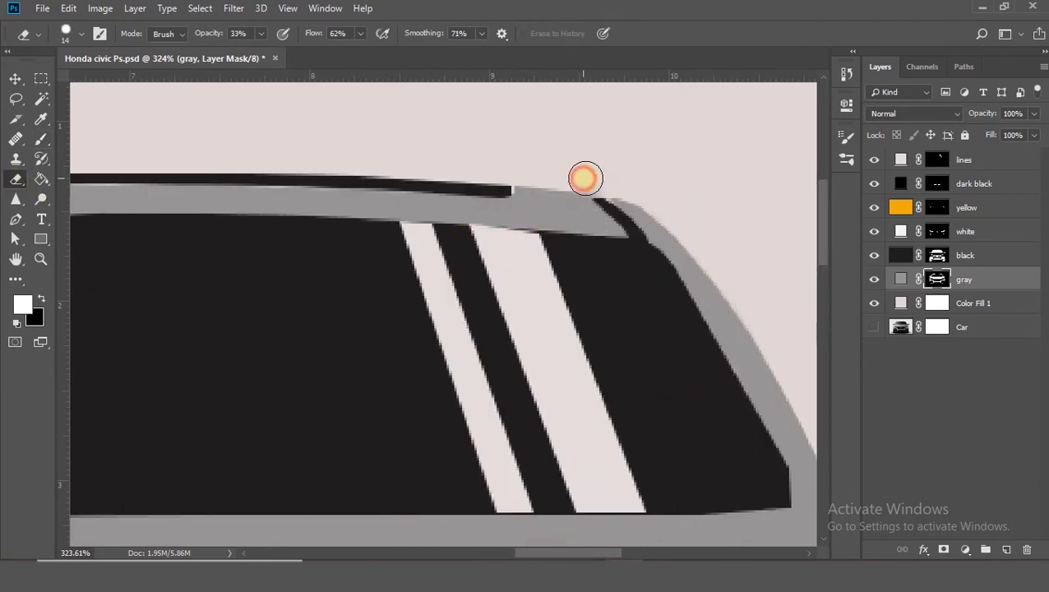
key("b")
Brush white on the gray mask to cover the light edges around the hood, headlights and upper bumper.
scroll(199, 276, "down", 8)
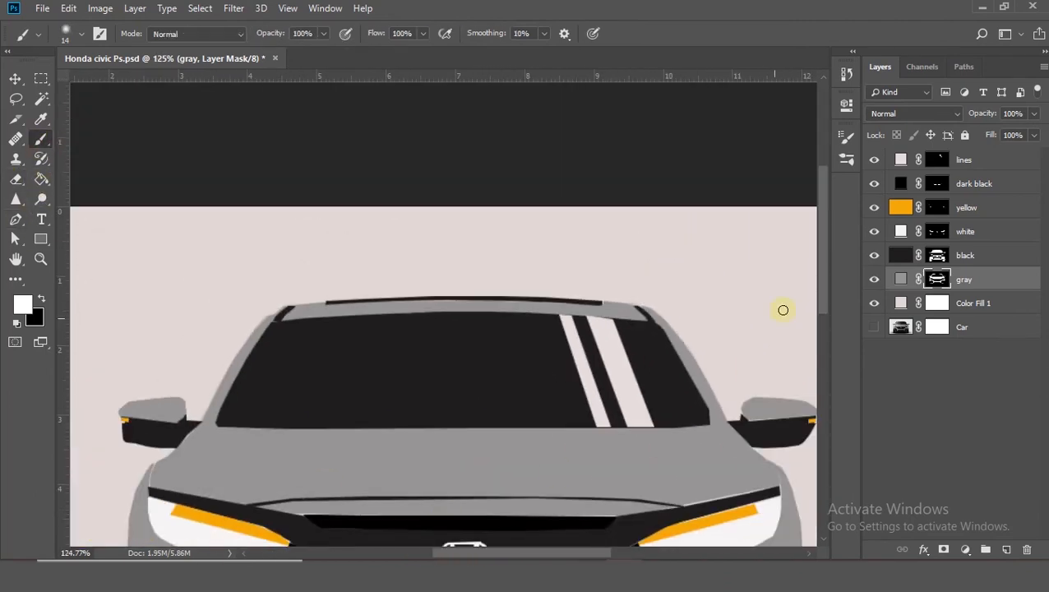
scroll(554, 367, "up", 5)
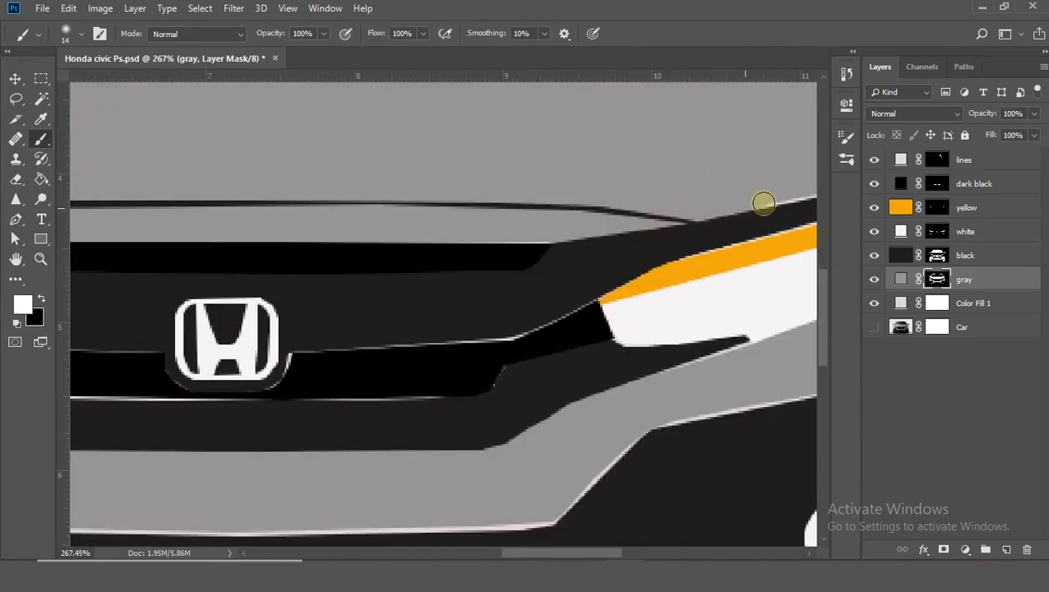
scroll(506, 523, "left", 6)
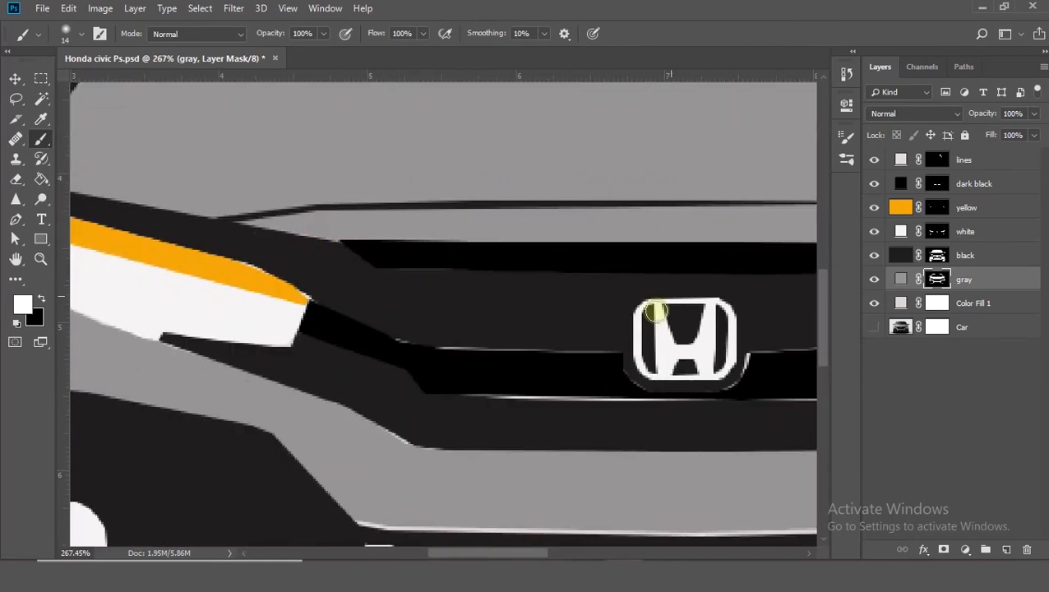
scroll(559, 527, "right", 3)
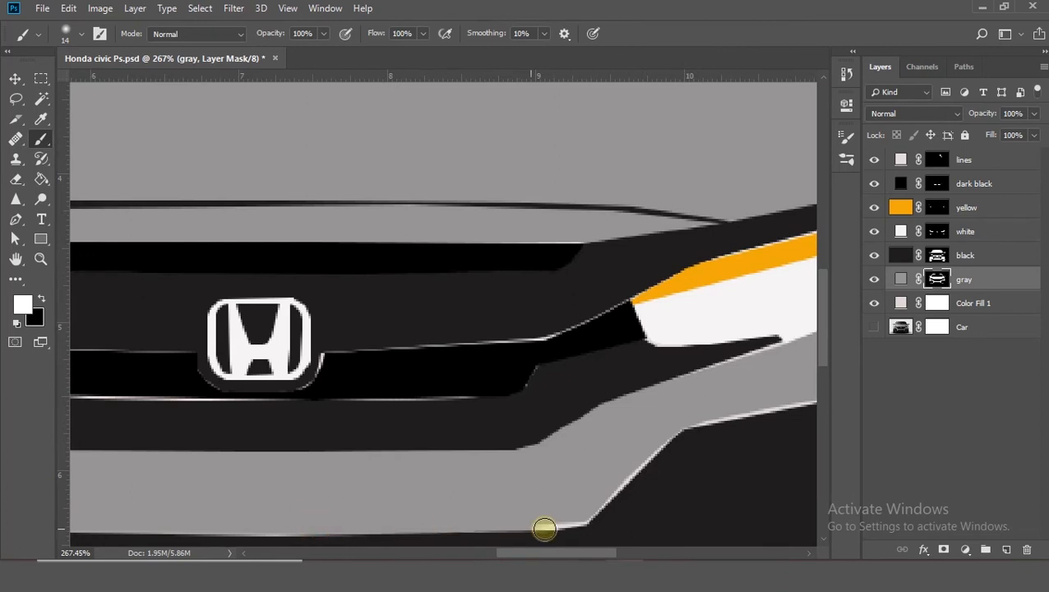
scroll(554, 478, "right", 3)
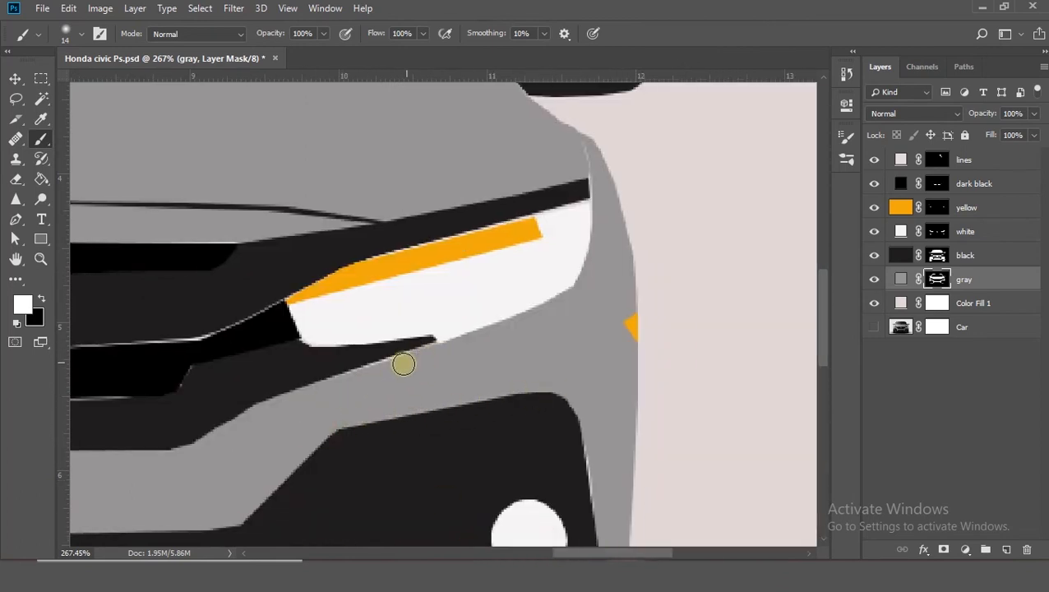
Brush white on the gray mask along both fog lamp openings and the lower bumper edges to close the gaps.
left_click_drag(587, 446, 602, 517)
left_click_drag(825, 304, 825, 345)
mouse_move(613, 456)
left_mouse_down()
mouse_move(323, 462)
mouse_move(264, 427)
mouse_move(309, 414)
left_mouse_up()
left_click_drag(613, 554, 460, 554)
mouse_move(509, 396)
left_mouse_down()
mouse_move(513, 436)
mouse_move(140, 445)
left_mouse_up()
left_click_drag(204, 406, 438, 416)
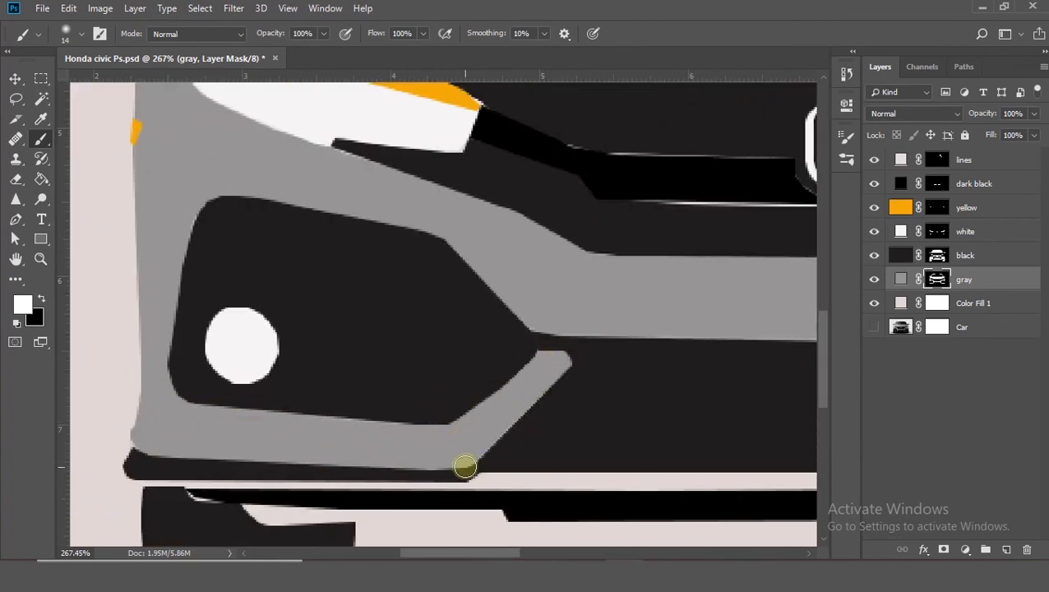
scroll(510, 509, "down", 4)
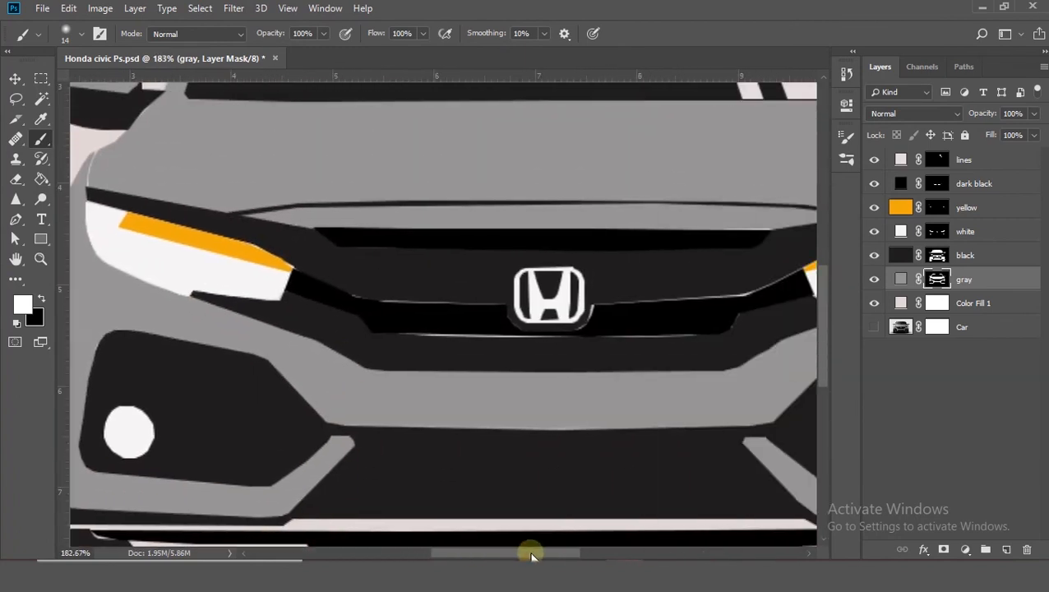
Check the black layer's coverage and paint white on its mask to close the light gaps along the grille and Honda badge.
scroll(685, 246, "up", 7)
left_click_drag(635, 552, 394, 552)
scroll(609, 398, "down", 5)
left_click_drag(503, 552, 606, 552)
scroll(480, 495, "up", 6)
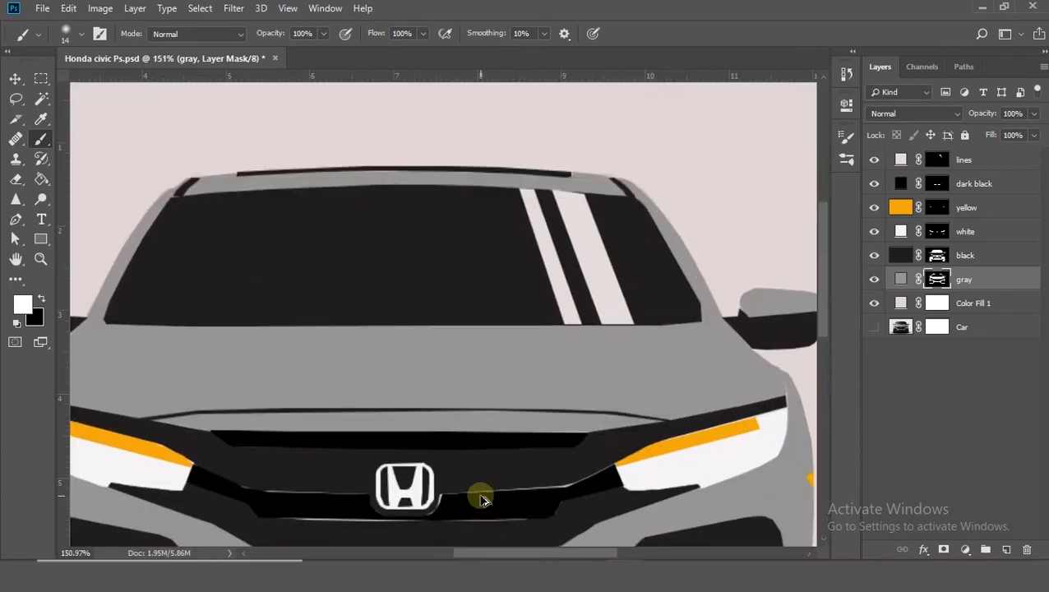
left_click(901, 255)
left_click(873, 255)
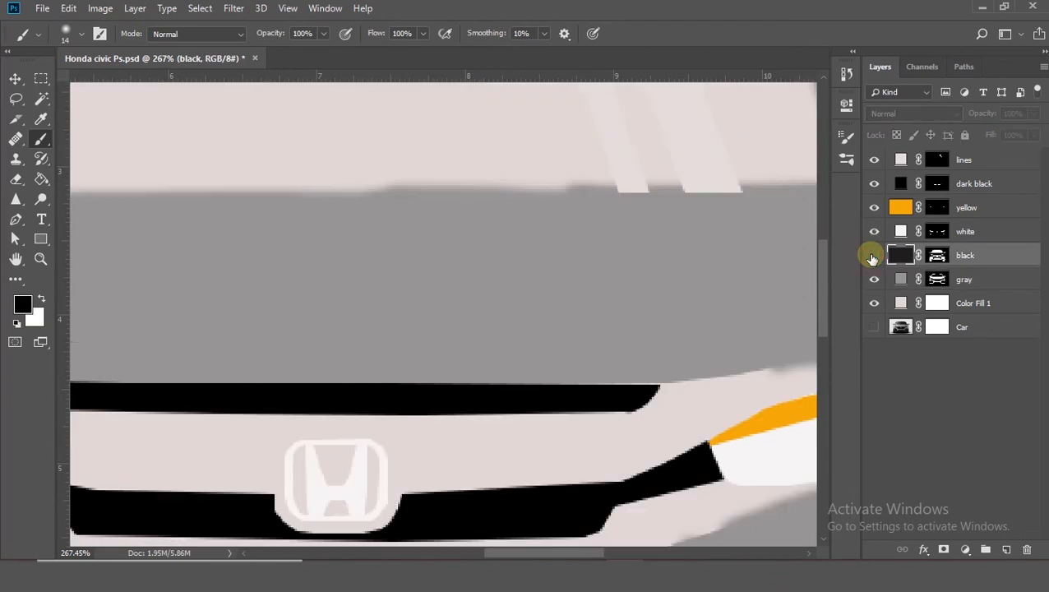
left_click(873, 257)
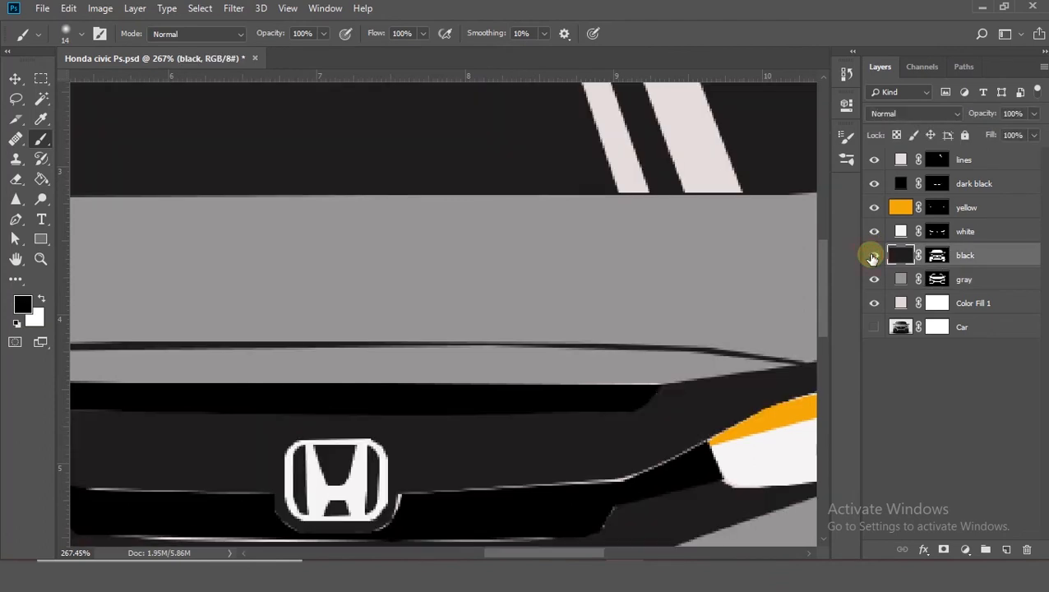
left_click(938, 255)
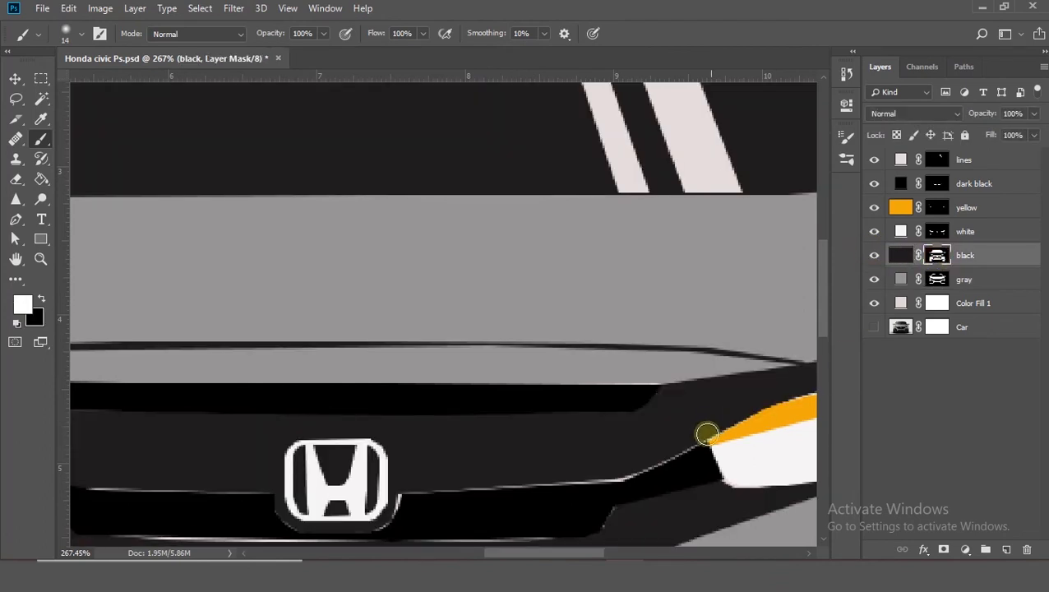
mouse_move(668, 459)
left_mouse_down()
mouse_move(675, 436)
mouse_move(628, 484)
mouse_move(575, 474)
mouse_move(564, 485)
mouse_move(412, 491)
mouse_move(375, 528)
mouse_move(292, 527)
mouse_move(270, 494)
left_mouse_up()
left_click_drag(581, 544, 522, 544)
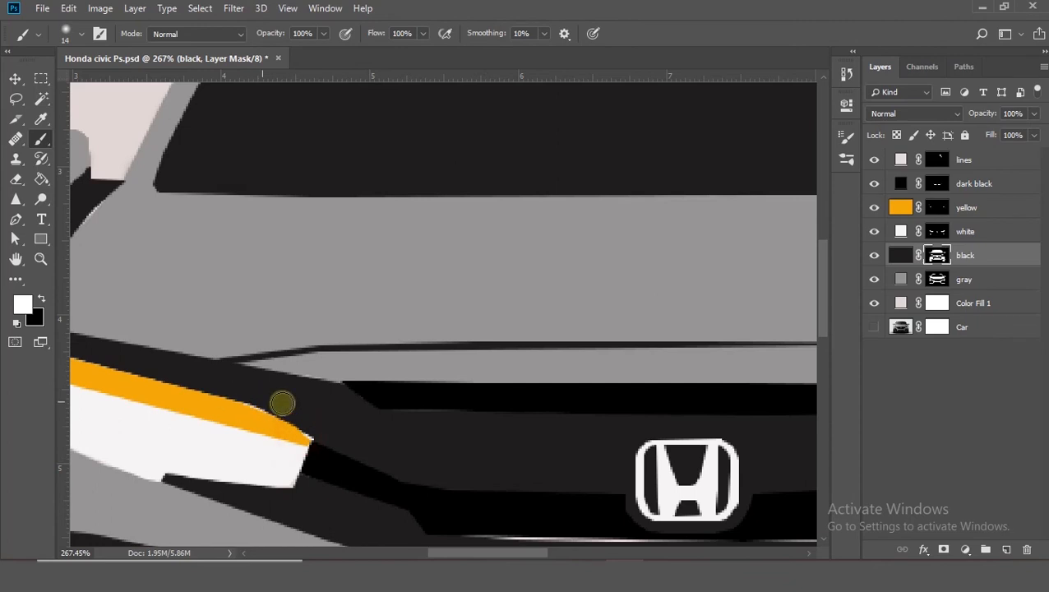
Undo the stray stroke beside the hood line and paint over the remaining light line below the badge on the black mask.
left_click_drag(247, 359, 339, 384)
key("ctrl+z")
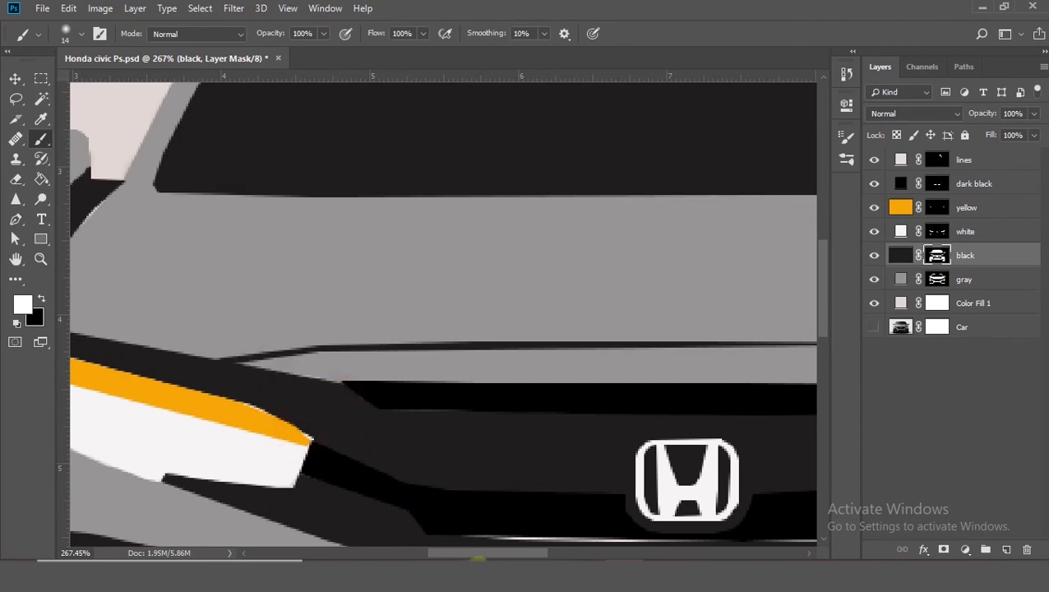
scroll(525, 489, "right", 2)
scroll(438, 473, "down", 2)
mouse_move(453, 466)
left_mouse_down()
mouse_move(755, 466)
mouse_move(503, 467)
mouse_move(635, 465)
mouse_move(687, 437)
left_mouse_up()
scroll(617, 526, "right", 1)
scroll(514, 544, "down", 9)
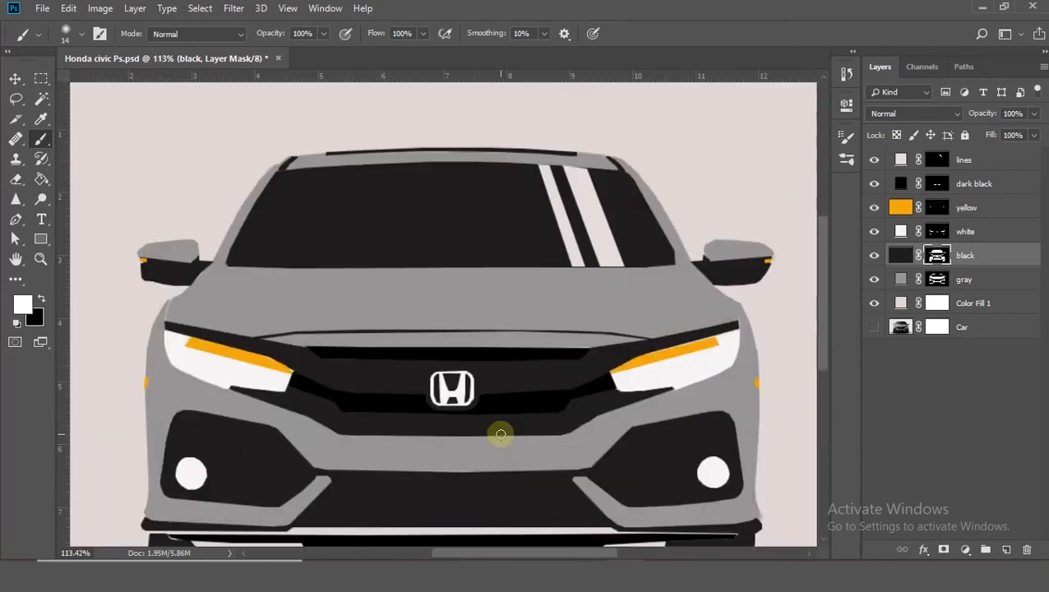
Outline a thin curved seam from the left headlight's upper corner to the fender top and fill it on the black mask.
scroll(239, 353, "up", 6)
scroll(414, 438, "up", 3)
scroll(414, 438, "down", 2)
left_click(874, 278)
left_click(874, 279)
left_click(874, 255)
left_click(875, 255)
scroll(417, 235, "up", 2)
key("p")
left_click(390, 249)
left_click(387, 222)
left_click(394, 199)
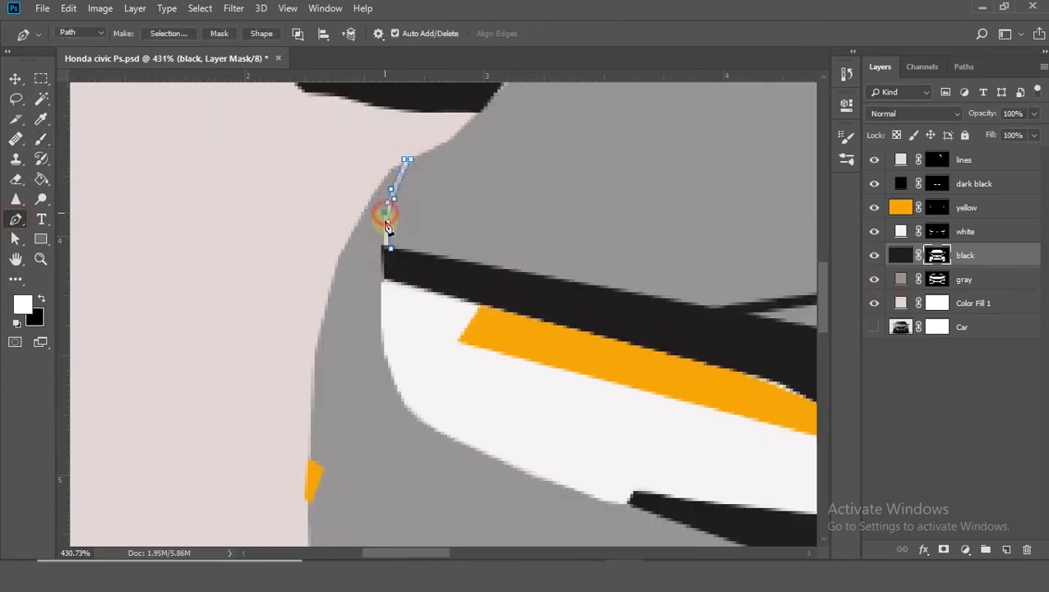
left_click(390, 250)
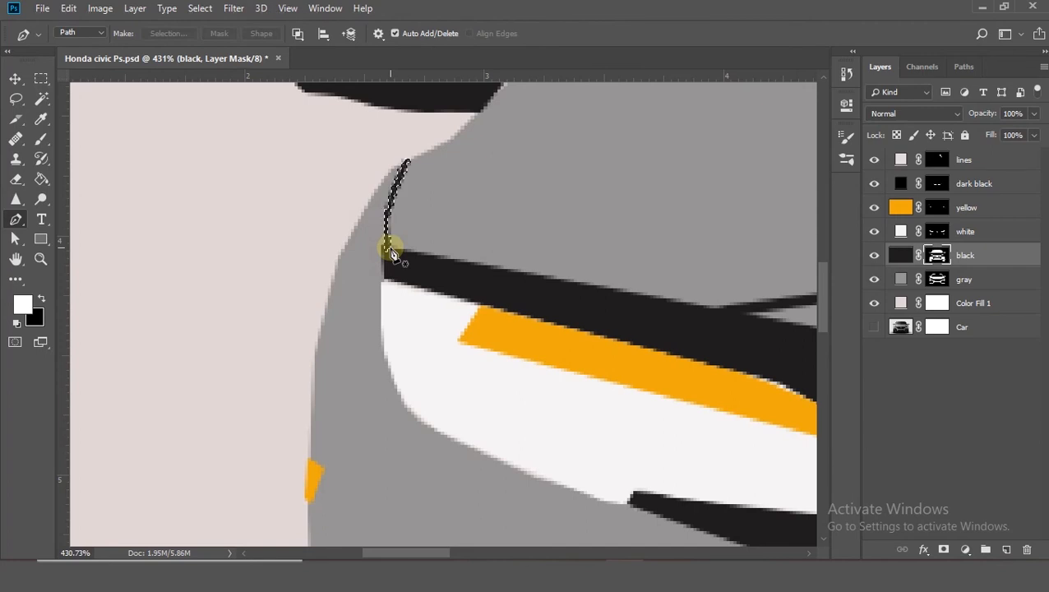
Outline a matching thin seam above the right headlight's outer corner, fill it on the black mask and deselect.
left_click_drag(383, 553, 608, 554)
left_click(468, 245)
left_click(469, 232)
left_click(468, 212)
left_click(460, 191)
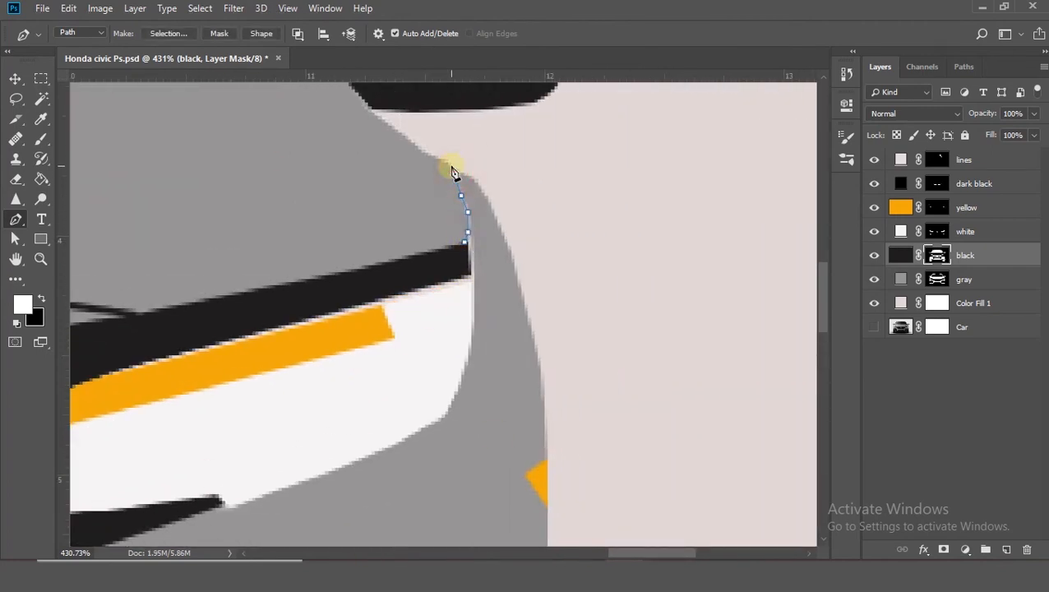
left_click(470, 206)
left_click(469, 255)
key("ctrl+Return")
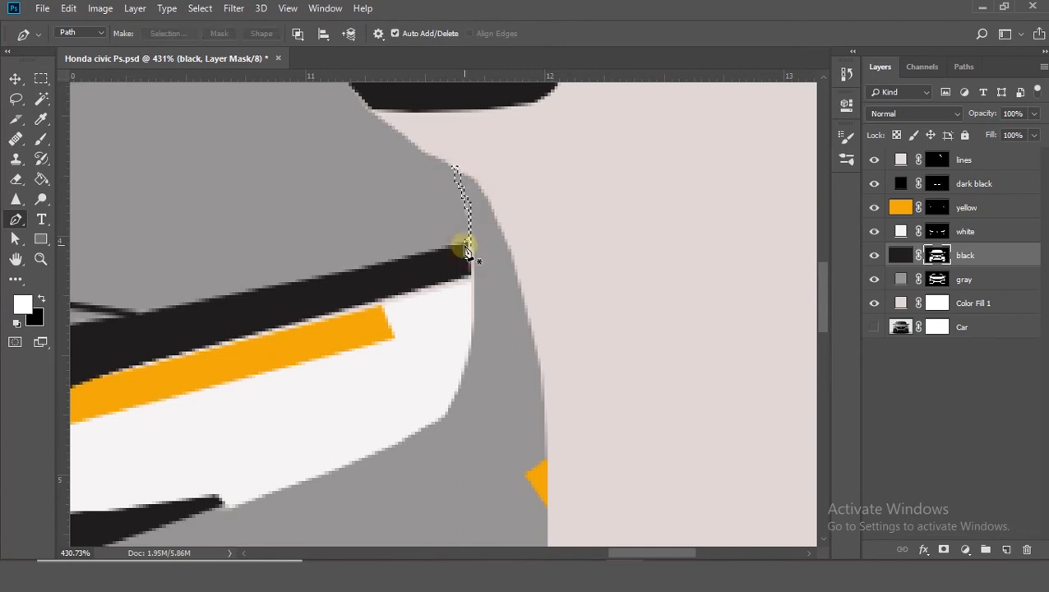
scroll(465, 251, "down", 10)
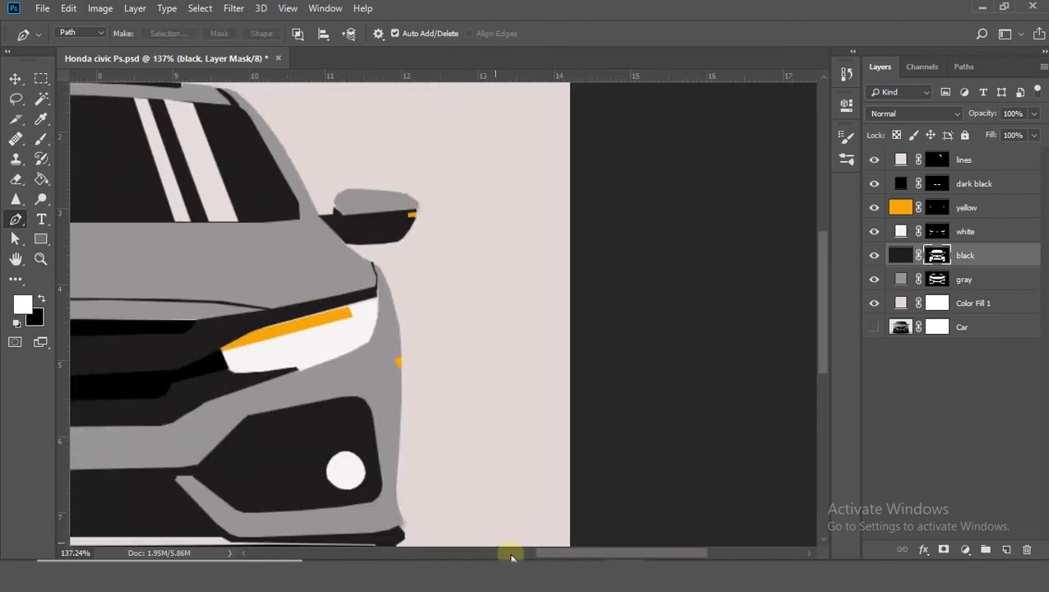
scroll(448, 501, "down", 3)
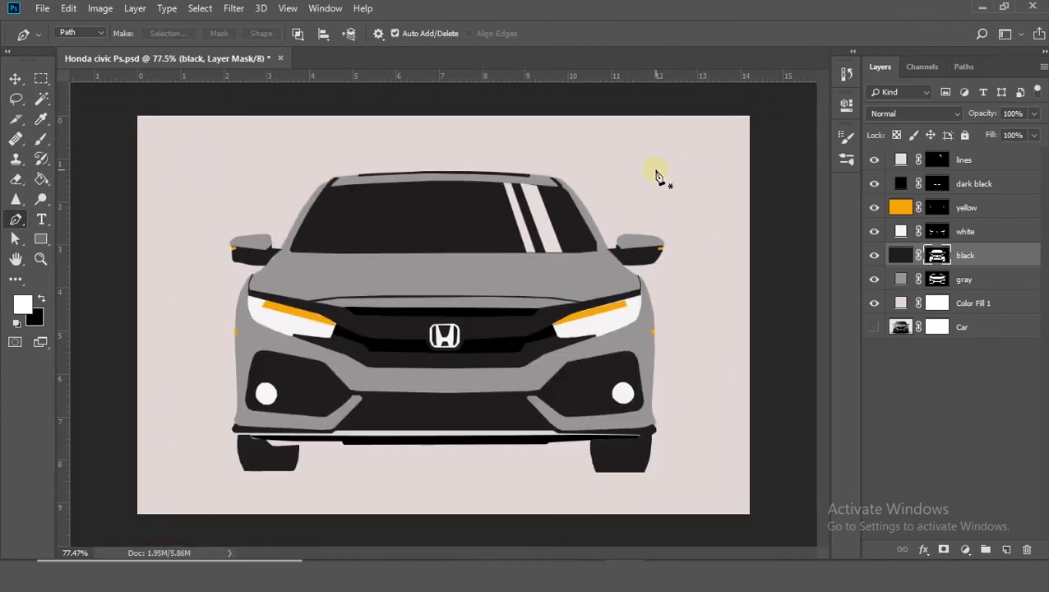
Outline the missing upper part of the left front tire below the bumper and fill it on the black mask.
scroll(463, 309, "up", 5)
left_click_drag(824, 278, 822, 359)
scroll(368, 290, "up", 5)
left_click_drag(531, 555, 453, 557)
left_click(488, 343)
left_click(488, 332)
left_click(387, 325)
left_click(363, 317)
left_click(348, 318)
left_click(349, 340)
left_click(462, 368)
left_click(489, 343)
key("ctrl+Return")
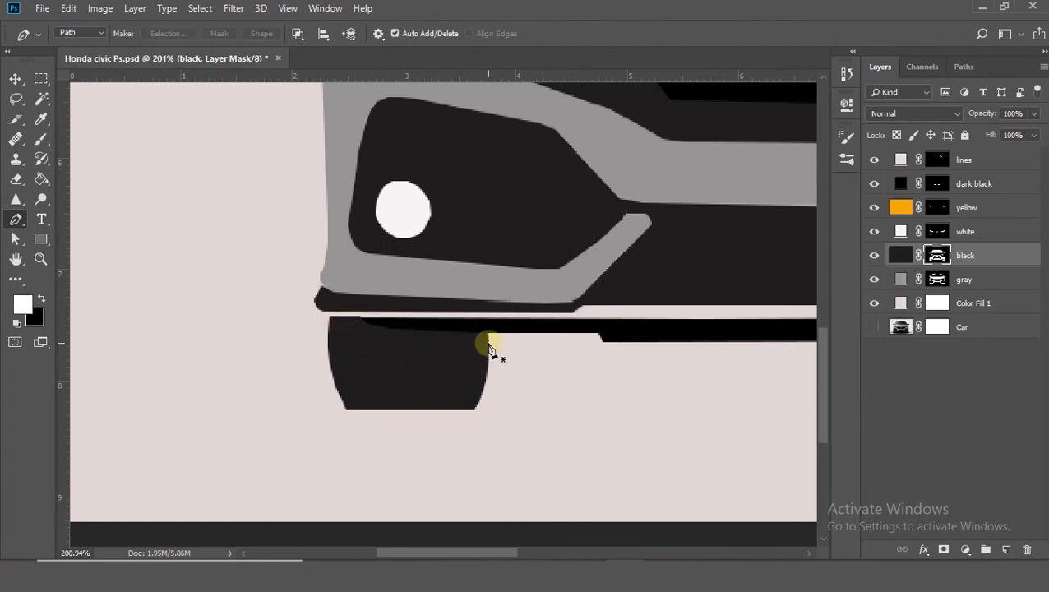
Show the Car layer and switch the Color Fill 1 background's visibility to examine the original photo's shadow beneath the car.
scroll(488, 344, "down", 8)
left_click_drag(473, 554, 520, 554)
scroll(477, 416, "down", 3)
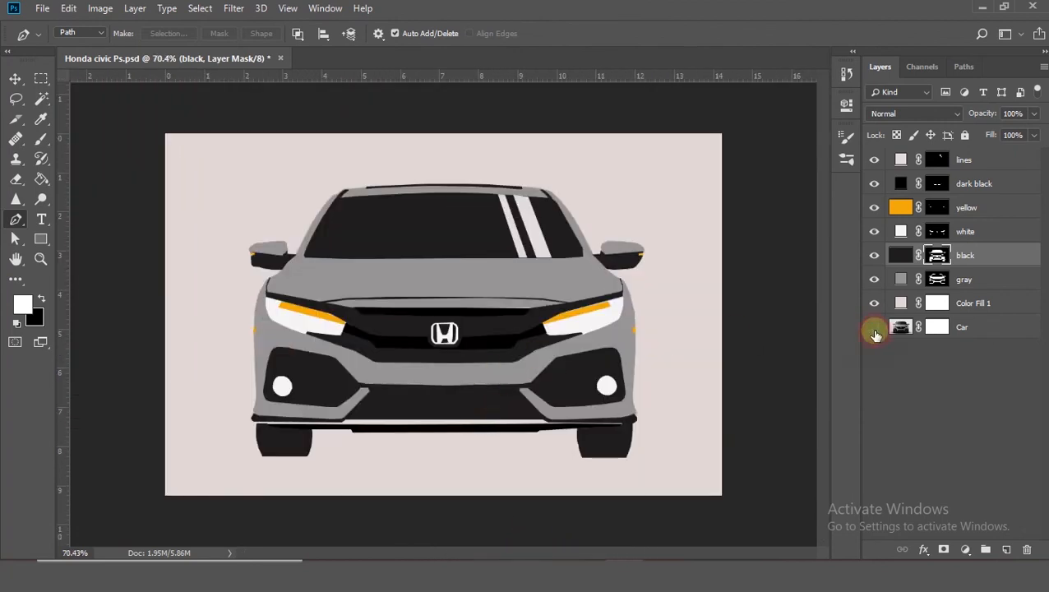
left_click(875, 304)
left_click(875, 304)
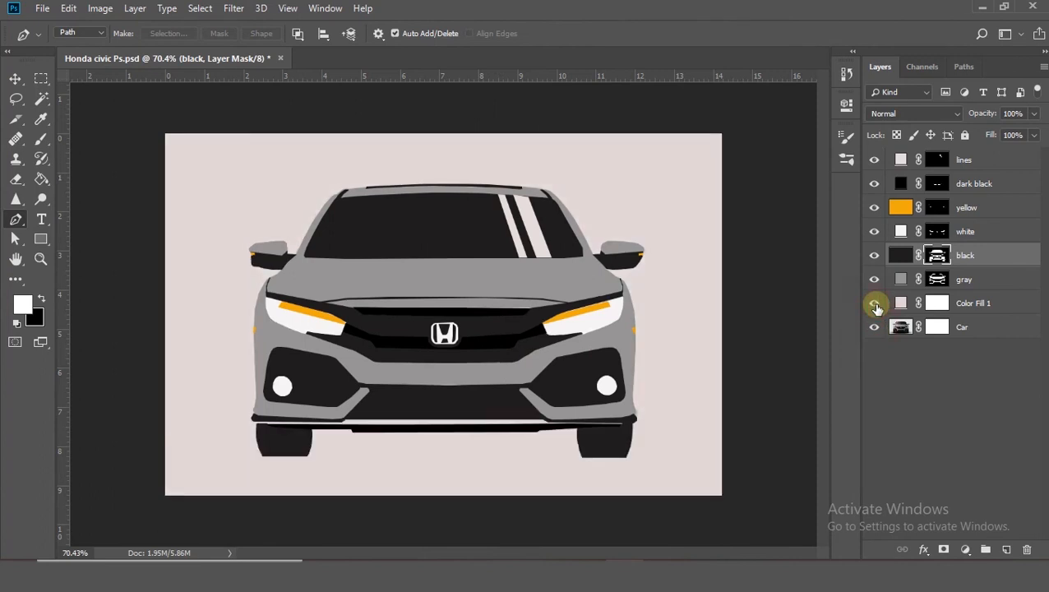
left_click(875, 303)
left_click(875, 306)
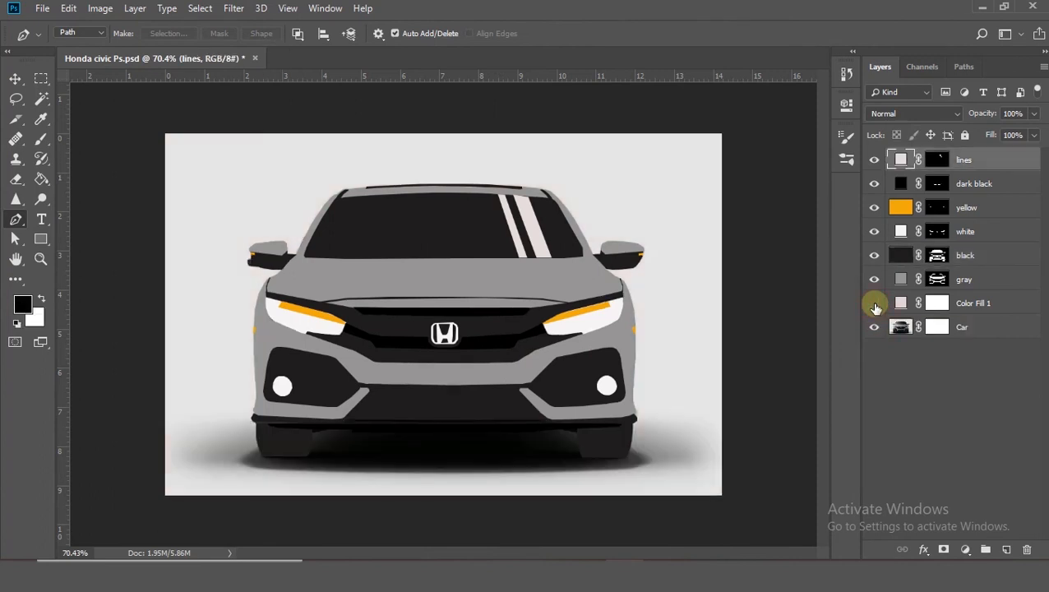
Add a dark gray #363535 solid color fill layer named shadow above the lines layer and invert its mask to black.
left_click(904, 329)
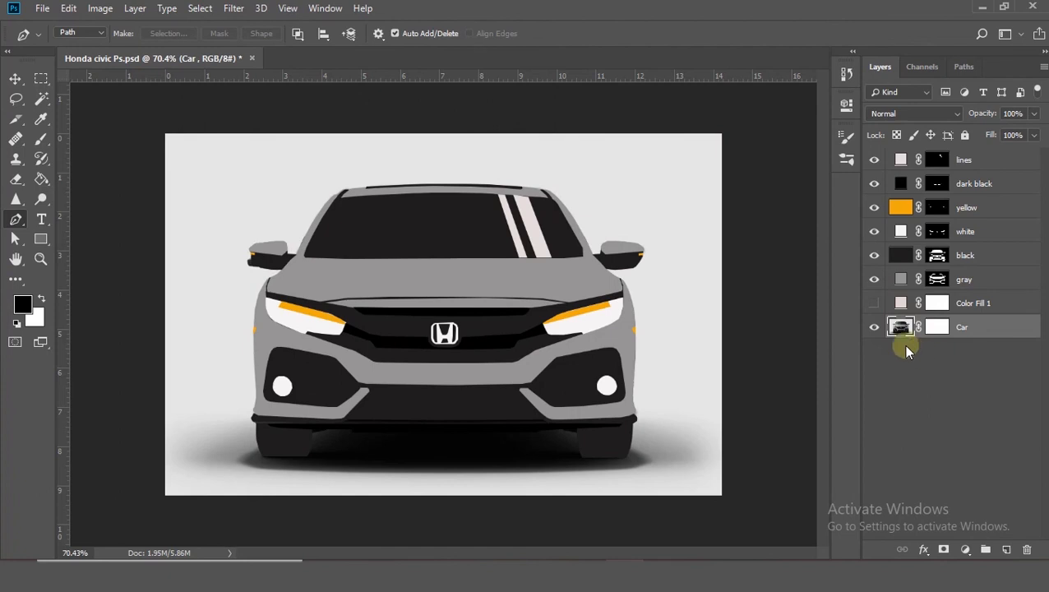
left_click(902, 161)
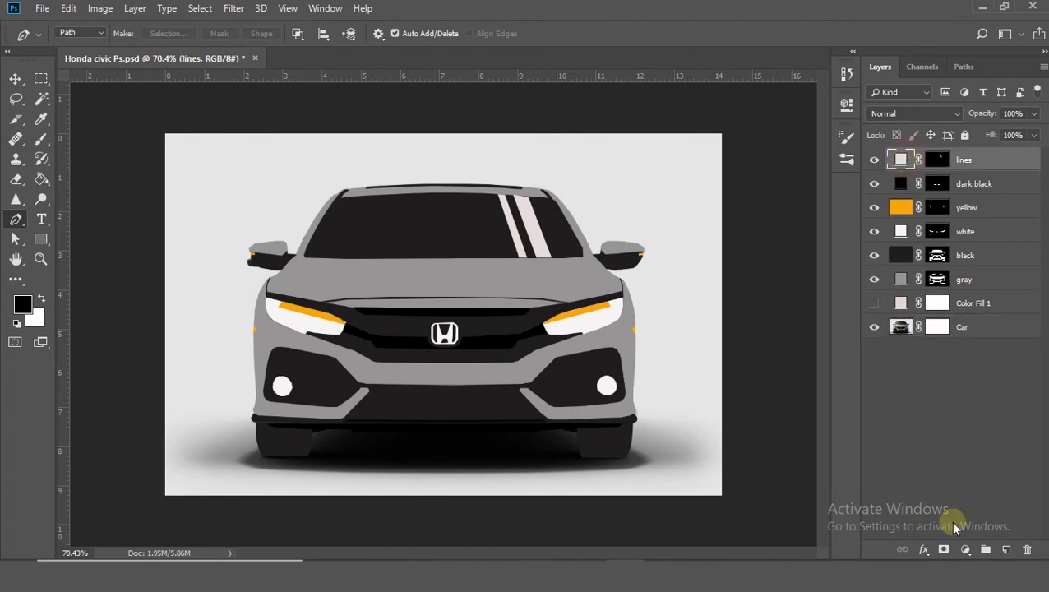
left_click(965, 549)
left_click(956, 273)
left_click_drag(737, 227, 648, 252)
left_click(977, 93)
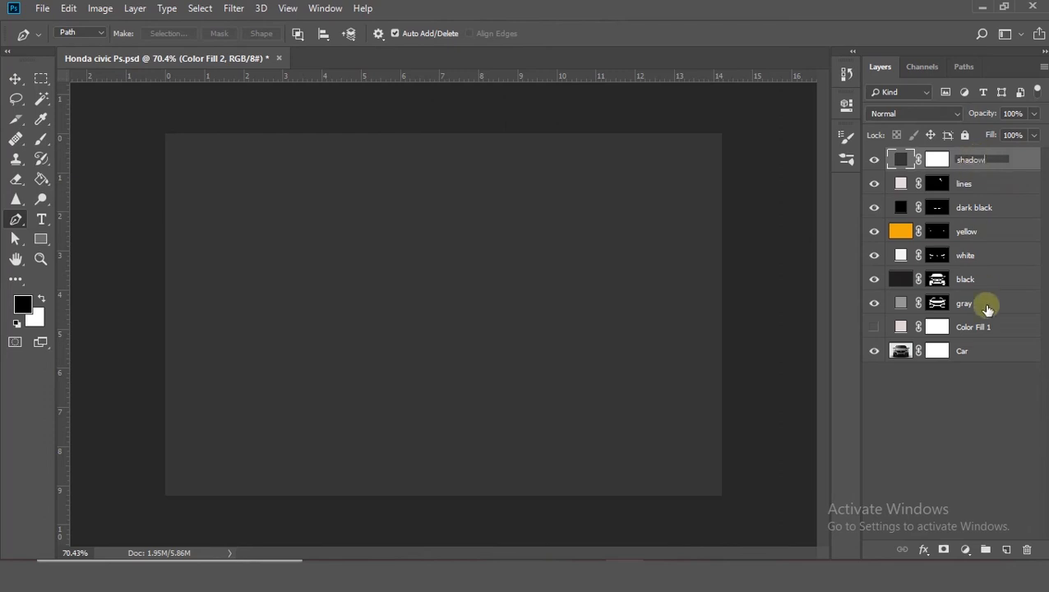
left_click(979, 441)
left_click(937, 161)
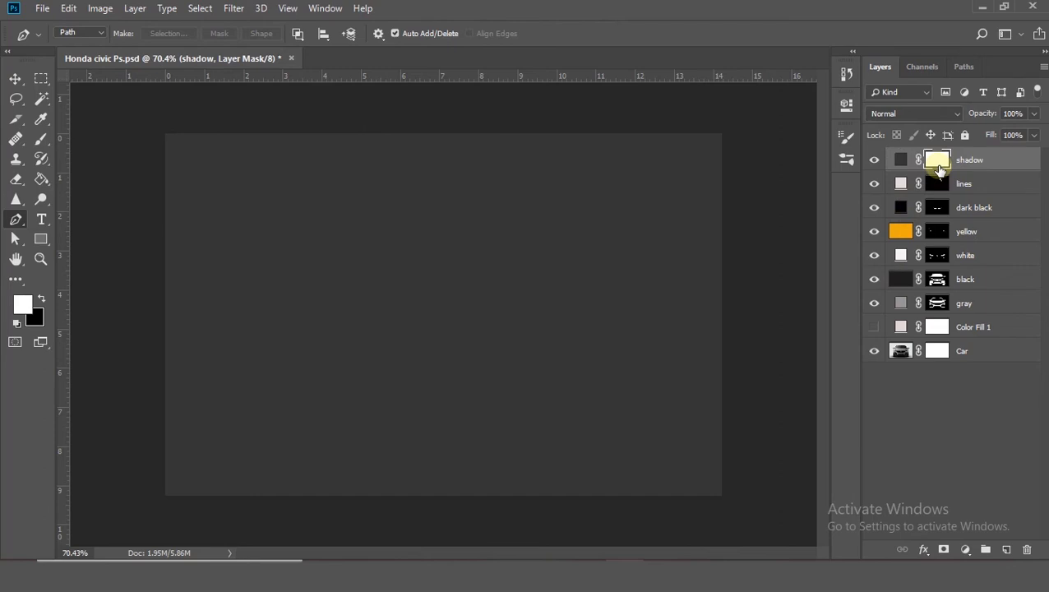
key("ctrl+0")
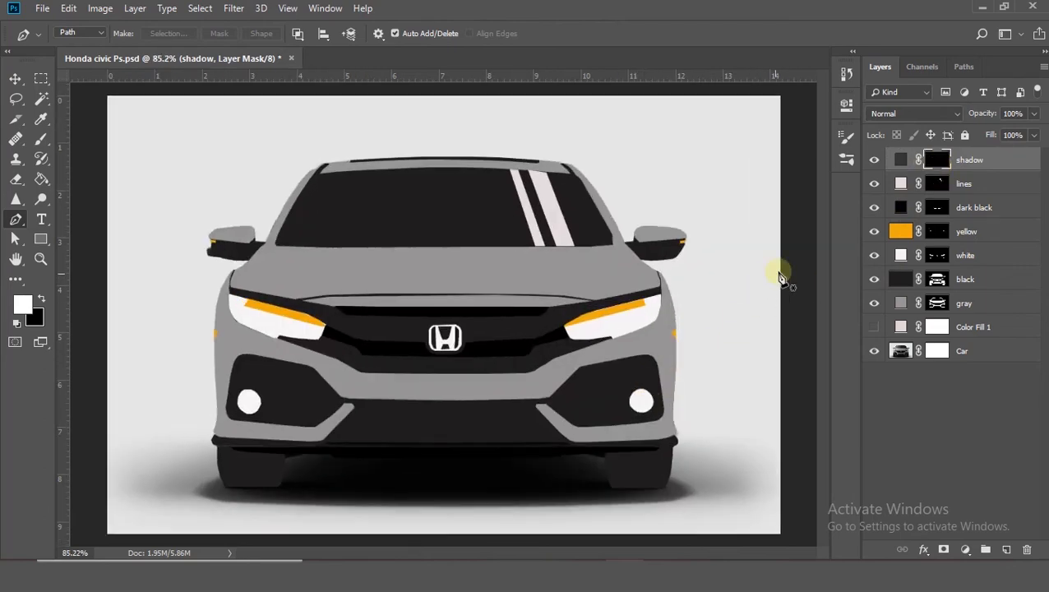
Outline the ground shadow beneath the car from tire to tire, fill it on the shadow layer's mask and deselect.
scroll(518, 452, "down", 3)
scroll(520, 454, "up", 2)
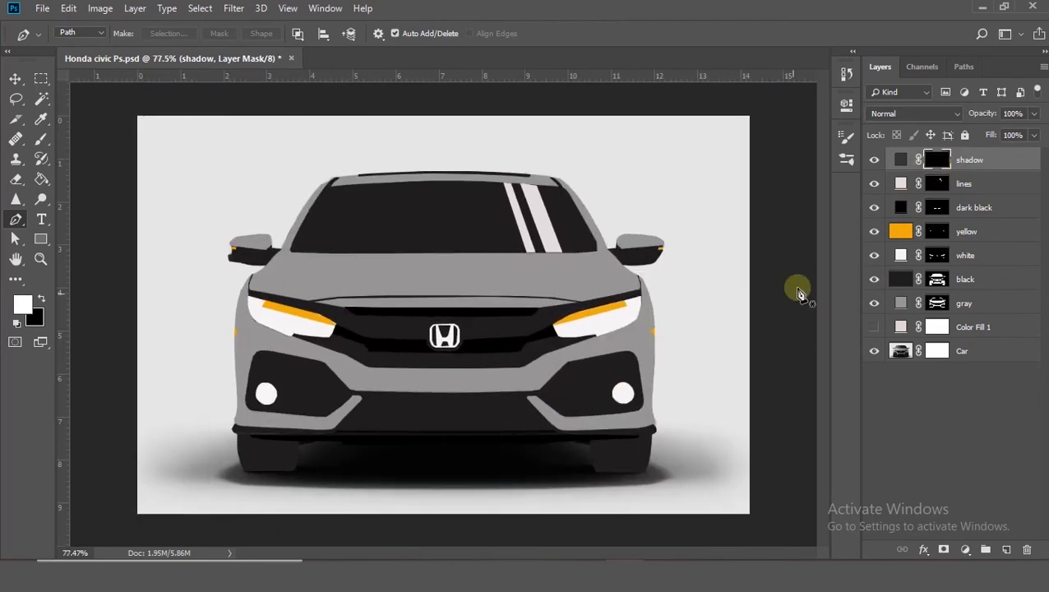
left_click(239, 462)
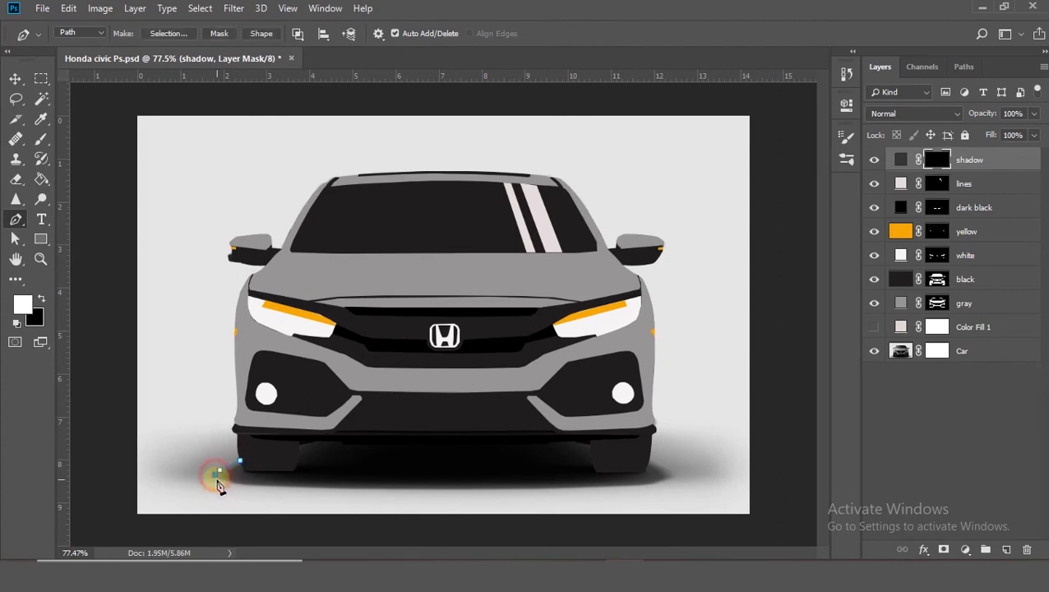
left_click_drag(435, 493, 628, 488)
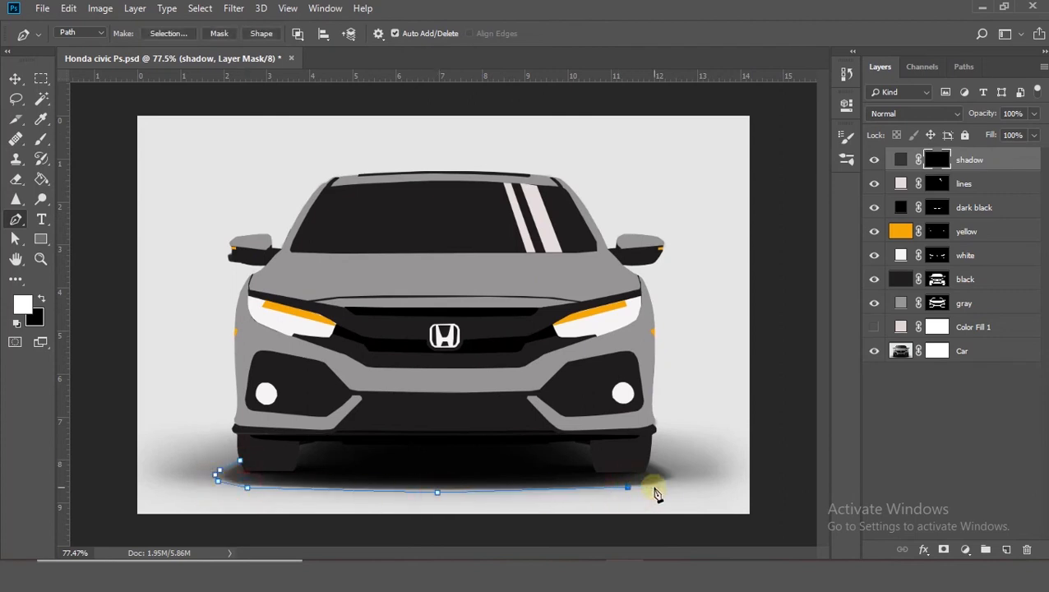
left_click_drag(662, 468, 650, 463)
left_click_drag(573, 440, 566, 436)
left_click(280, 433)
left_click(239, 462)
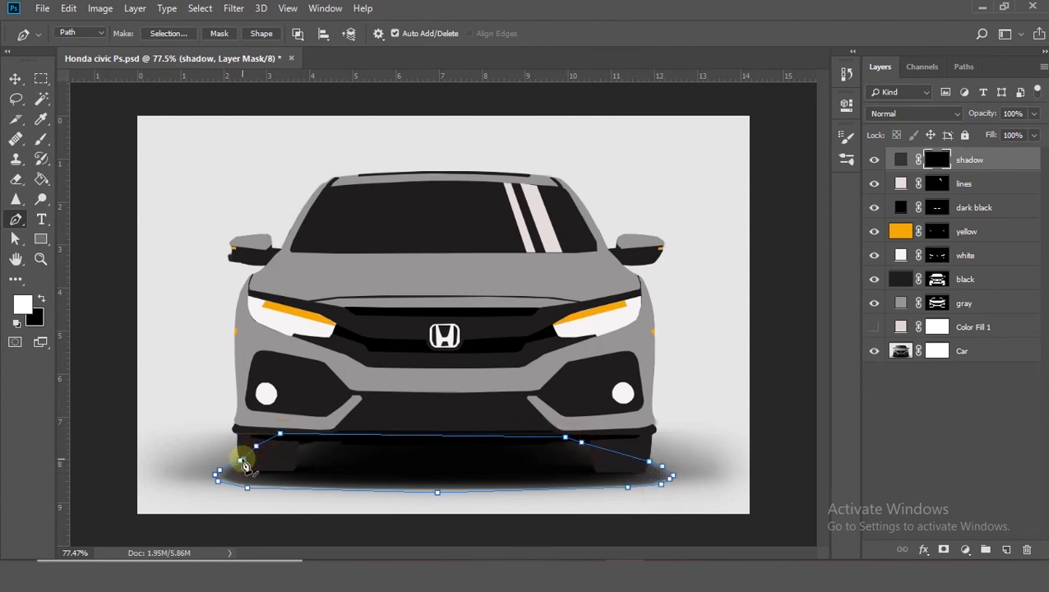
key("ctrl+Return")
key("alt+BackSpace")
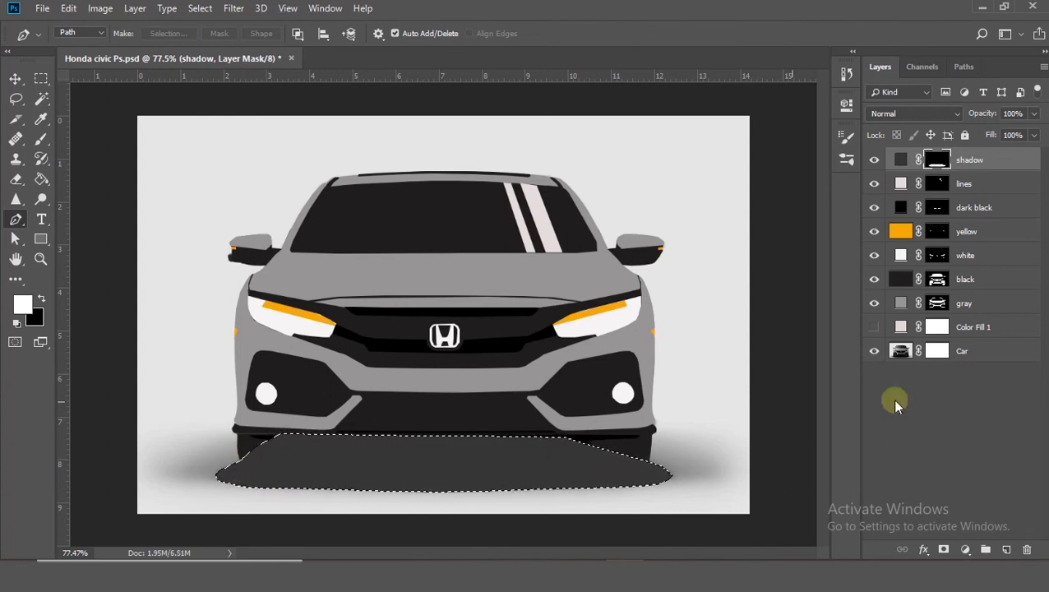
key("ctrl+d")
Move the shadow layer directly below the gray layer and set its fill color to #706969.
left_click_drag(971, 165, 967, 304)
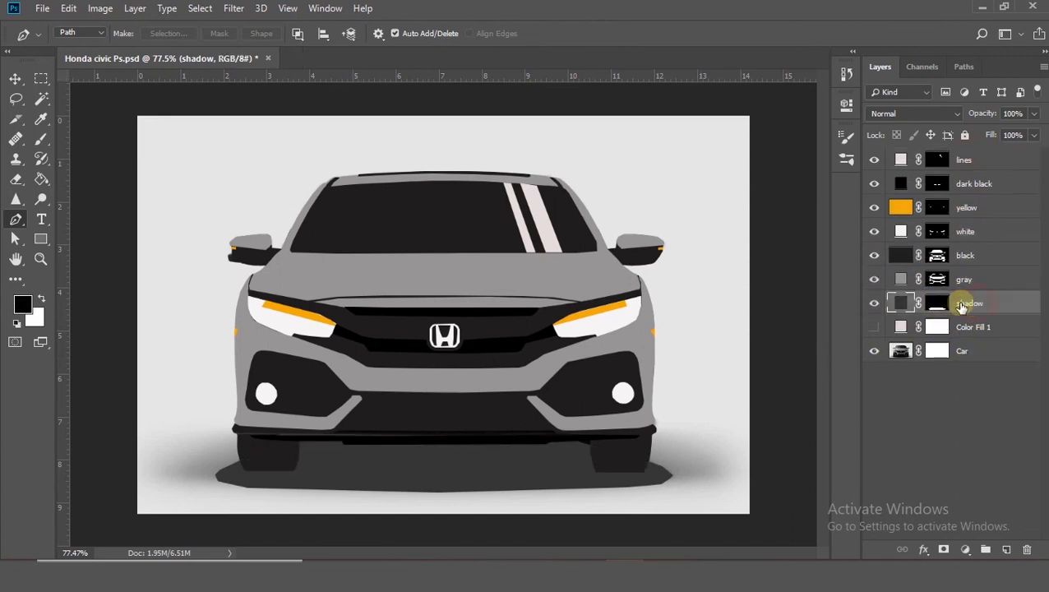
left_click(930, 304)
double_click(901, 302)
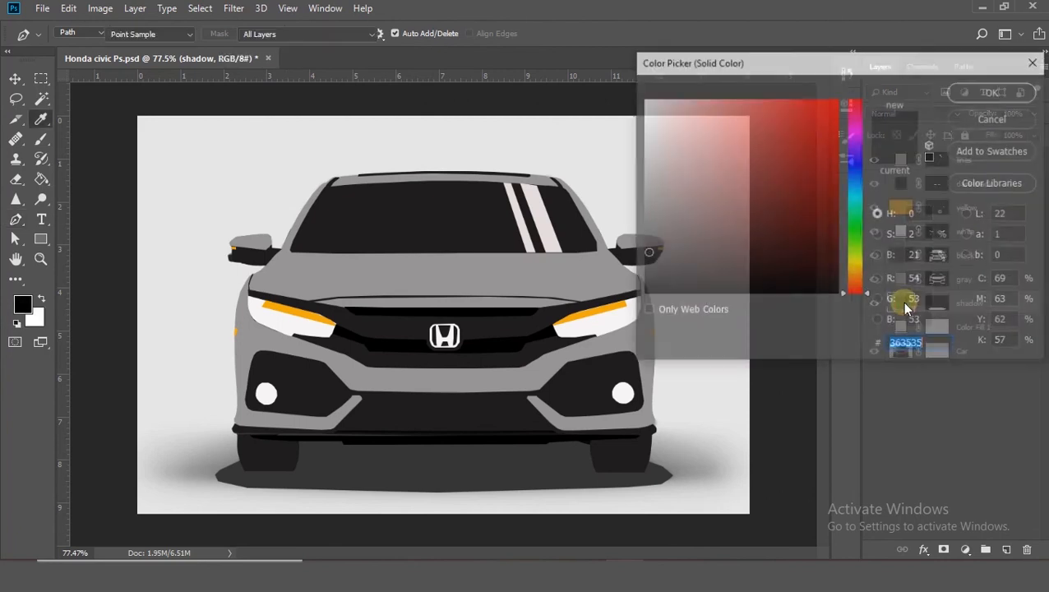
left_click_drag(647, 254, 653, 205)
key("p")
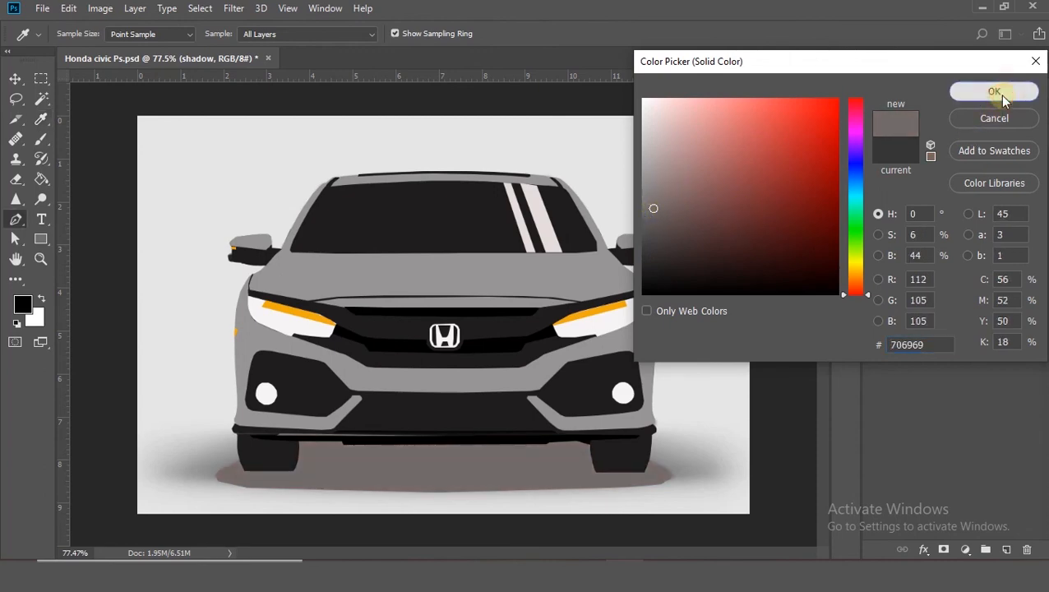
left_click(999, 93)
Show only the shadow layer over the original Car photo, hiding all the other color layers.
left_click(875, 351)
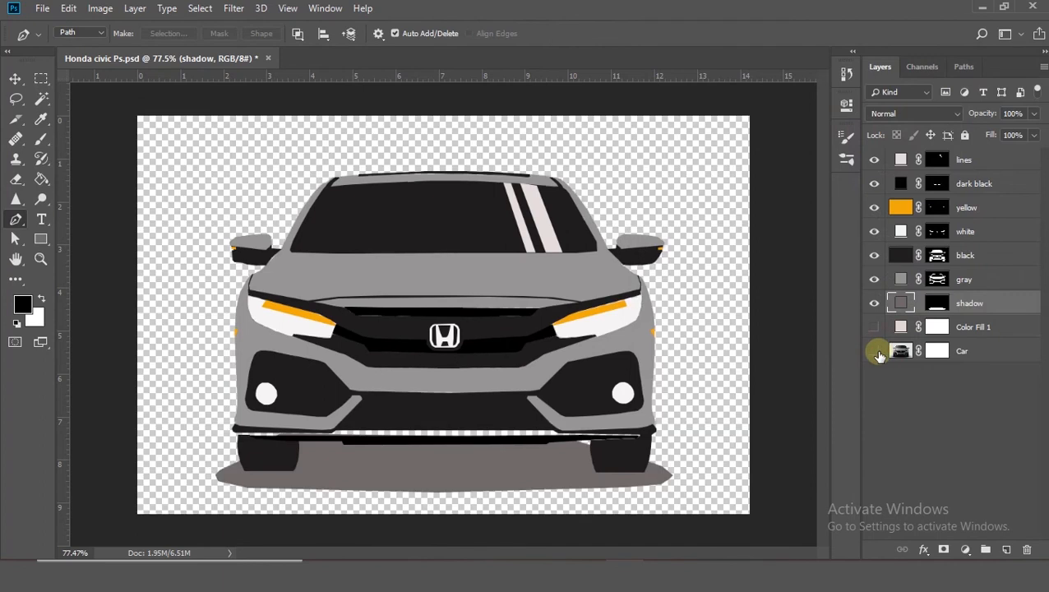
left_click(875, 328)
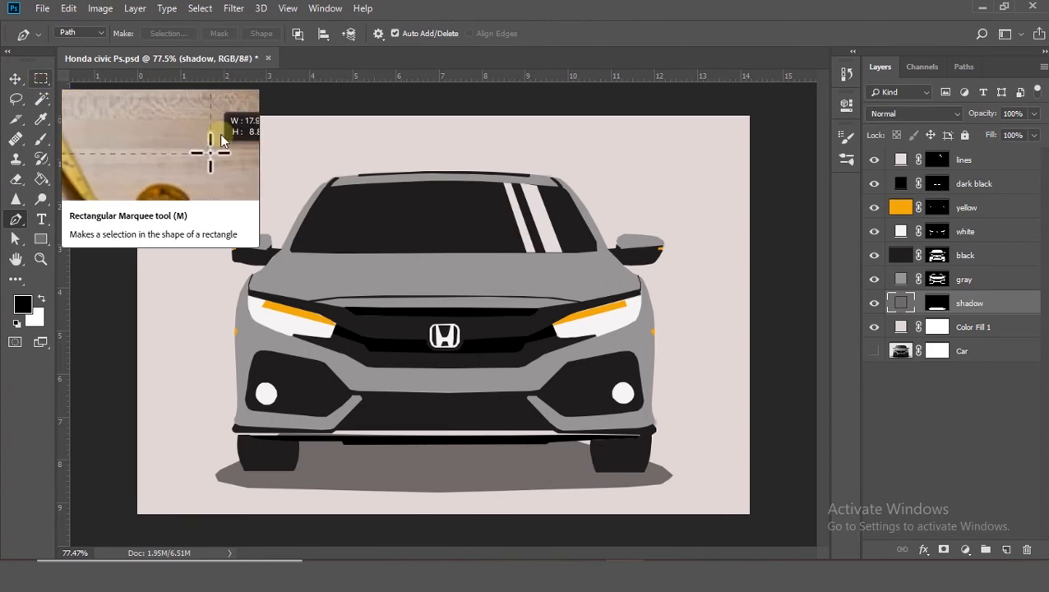
left_click_drag(877, 329, 887, 158)
left_click(885, 350)
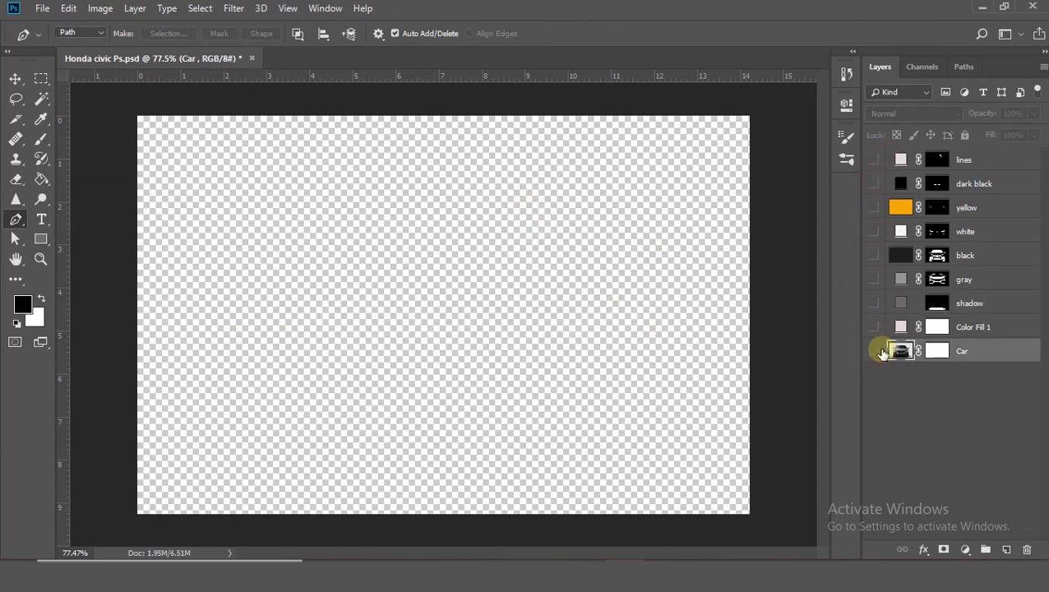
left_click(875, 351)
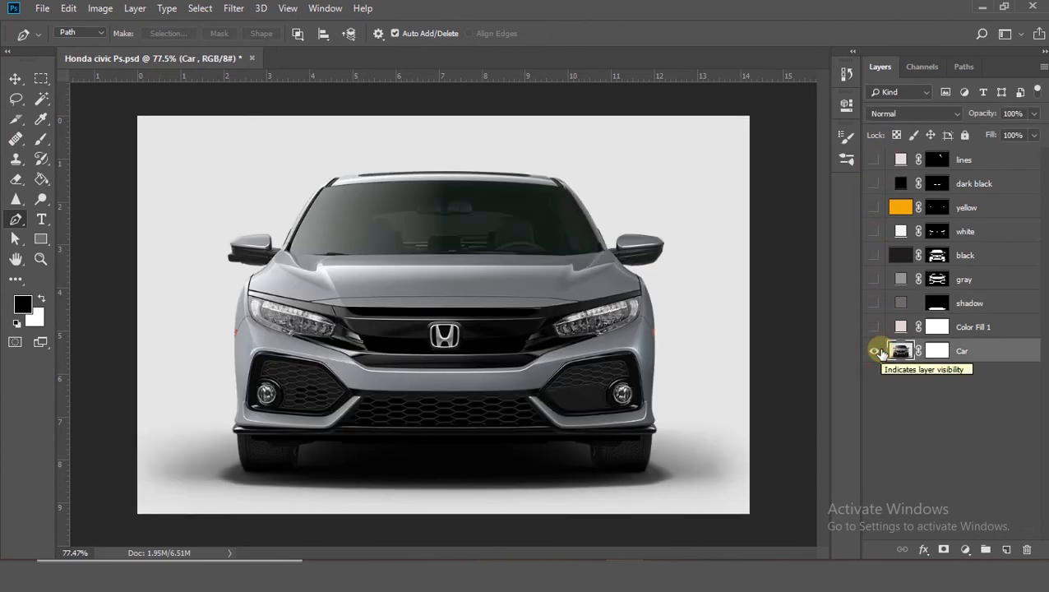
left_click(875, 327)
left_click(874, 327)
left_click(874, 304)
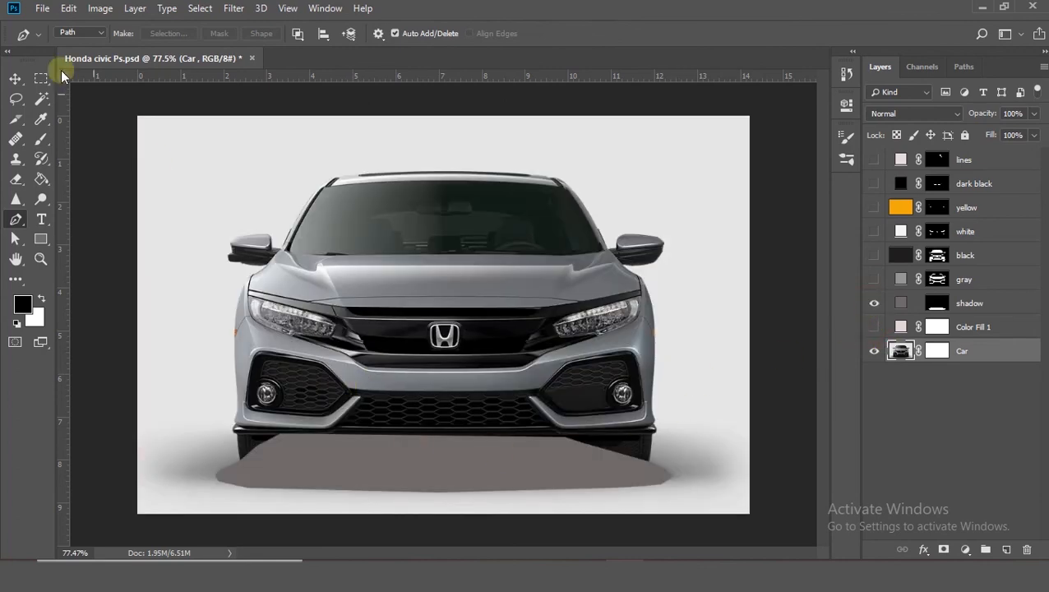
Set up the Eraser with a soft 59 px brush at 11% hardness.
left_click(15, 181)
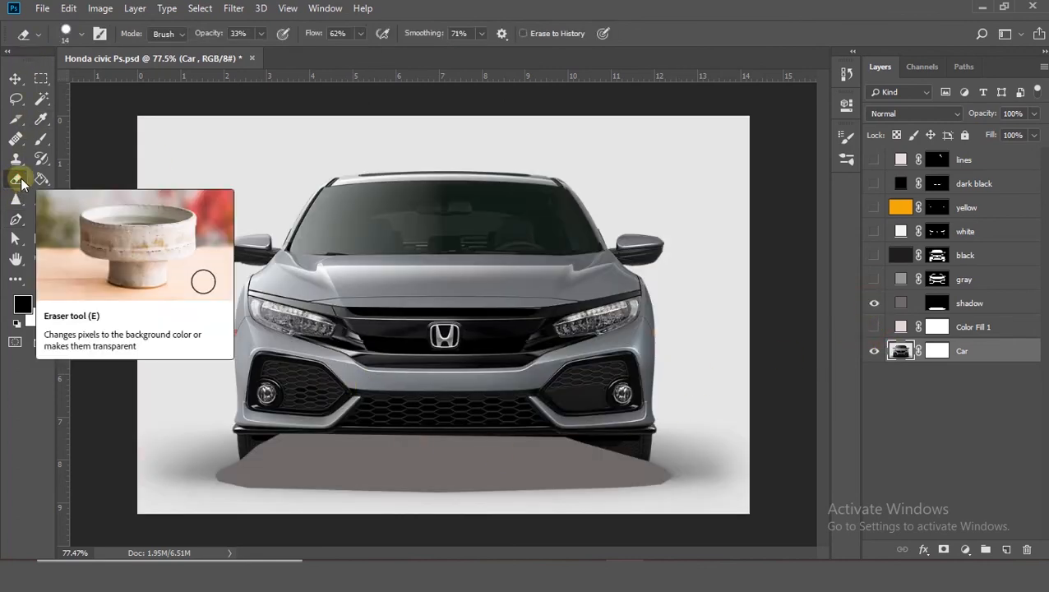
left_click(83, 35)
left_click(93, 85)
left_click_drag(143, 124, 99, 125)
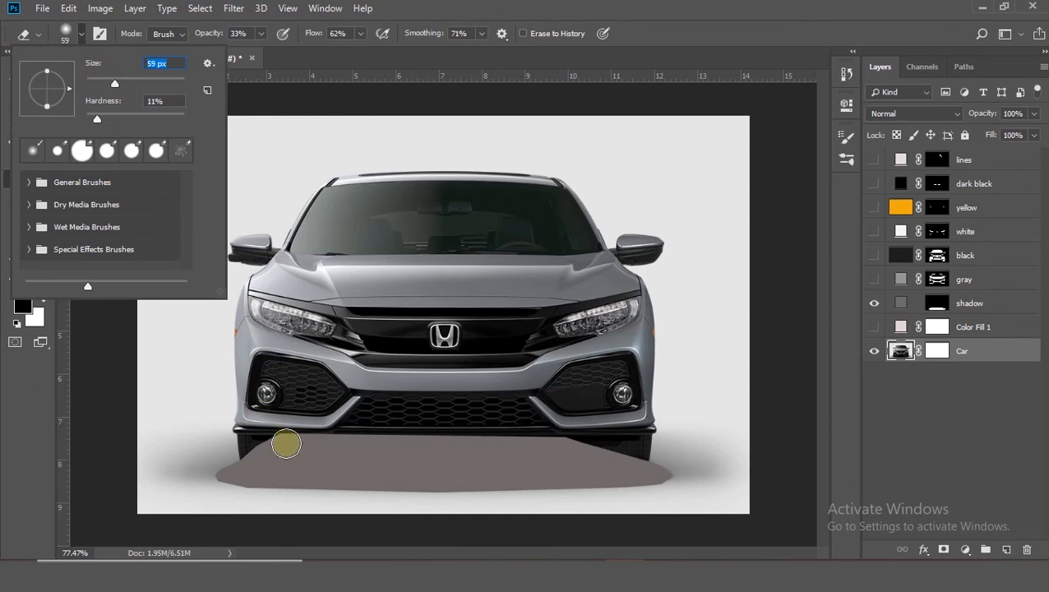
left_click(258, 443)
mouse_move(258, 444)
left_mouse_down()
mouse_move(269, 429)
mouse_move(208, 486)
left_mouse_up()
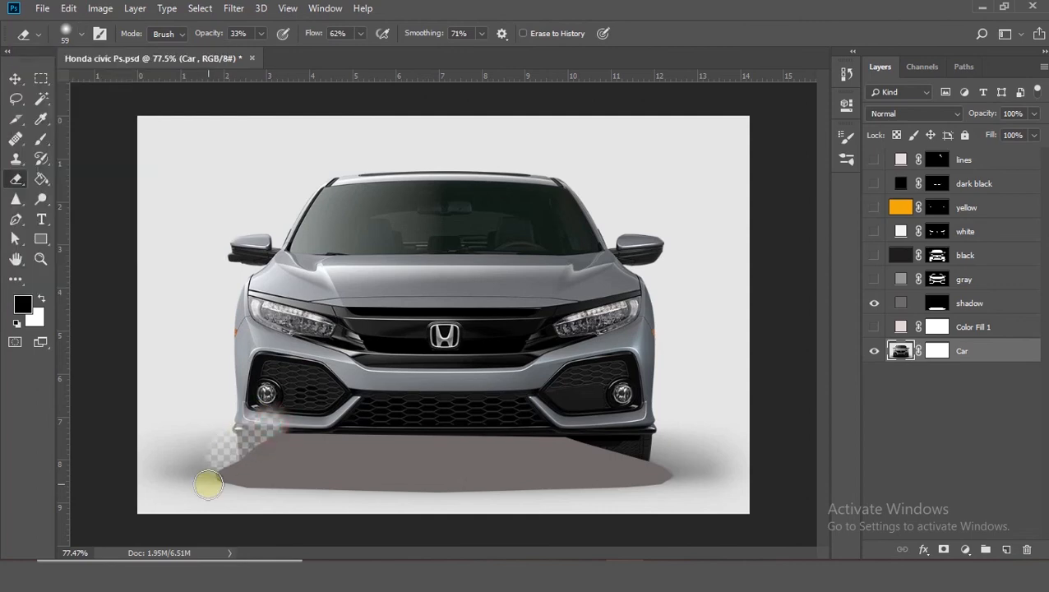
key("ctrl+z")
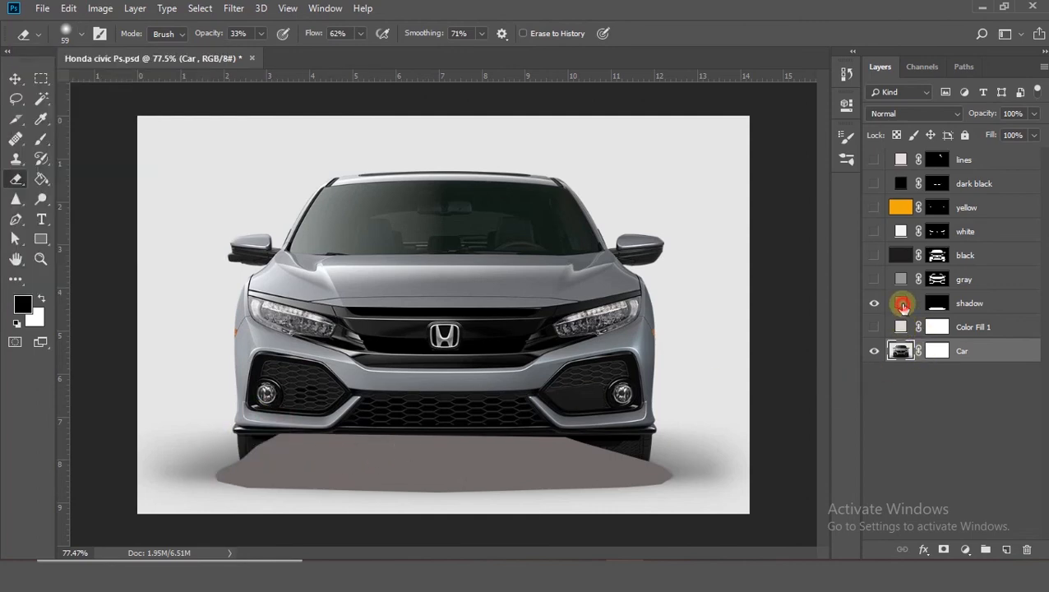
Softly erase the shadow mask's outer edges at 33% opacity, and blend the area between the tires at 9% opacity.
left_click(938, 304)
left_click_drag(291, 437, 204, 498)
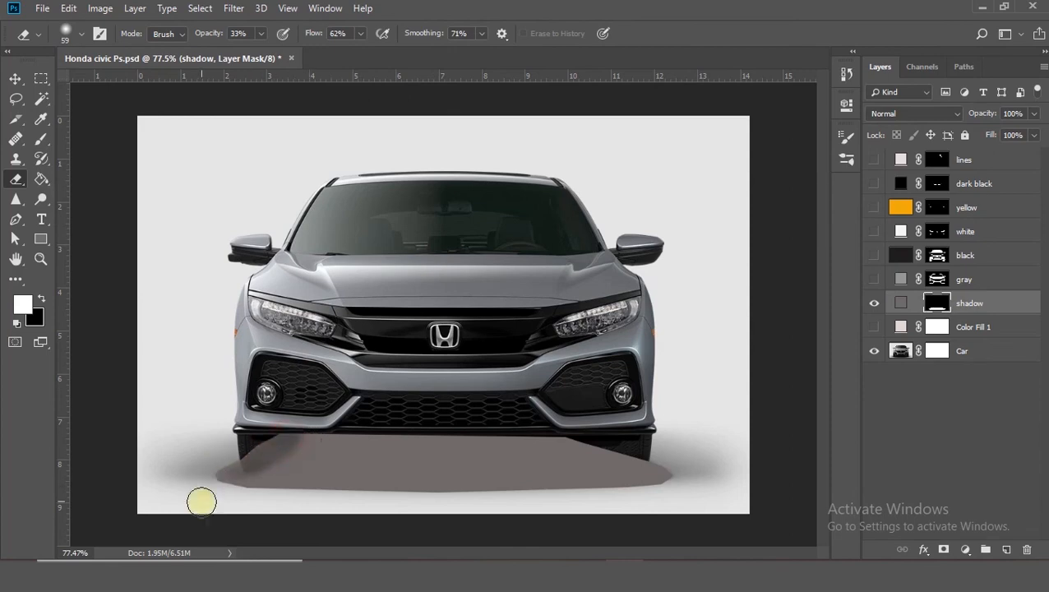
mouse_move(253, 468)
left_mouse_down()
mouse_move(276, 500)
mouse_move(706, 486)
mouse_move(628, 448)
mouse_move(560, 435)
mouse_move(241, 432)
mouse_move(255, 426)
mouse_move(237, 438)
mouse_move(318, 408)
mouse_move(257, 437)
mouse_move(285, 497)
mouse_move(316, 494)
mouse_move(261, 490)
mouse_move(751, 488)
mouse_move(629, 464)
mouse_move(632, 454)
mouse_move(554, 399)
mouse_move(170, 411)
mouse_move(281, 420)
mouse_move(264, 418)
mouse_move(205, 481)
left_mouse_up()
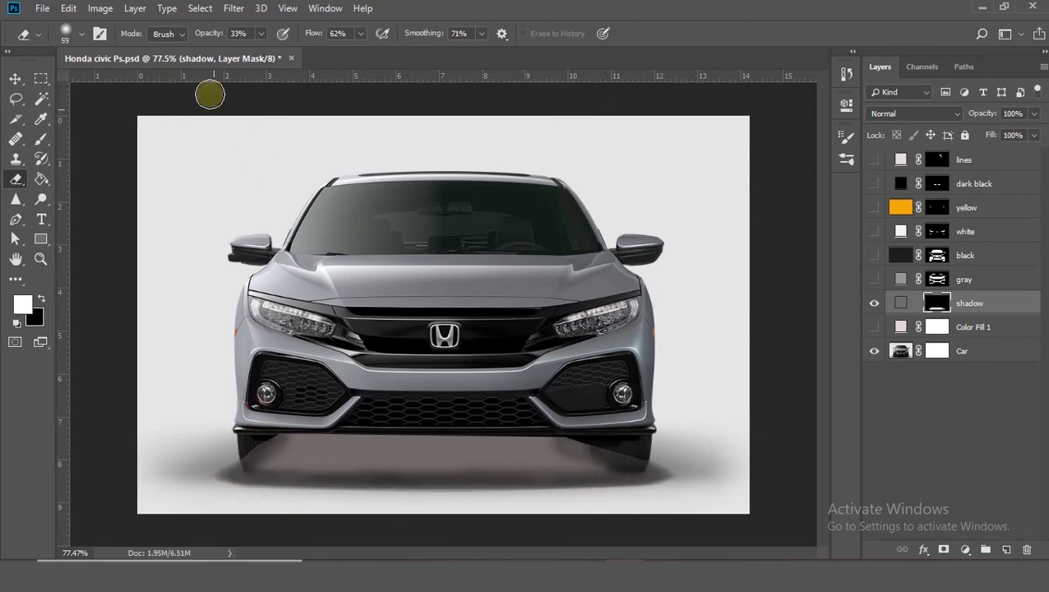
left_click_drag(246, 55, 244, 54)
mouse_move(379, 460)
left_mouse_down()
mouse_move(592, 464)
mouse_move(278, 462)
left_mouse_up()
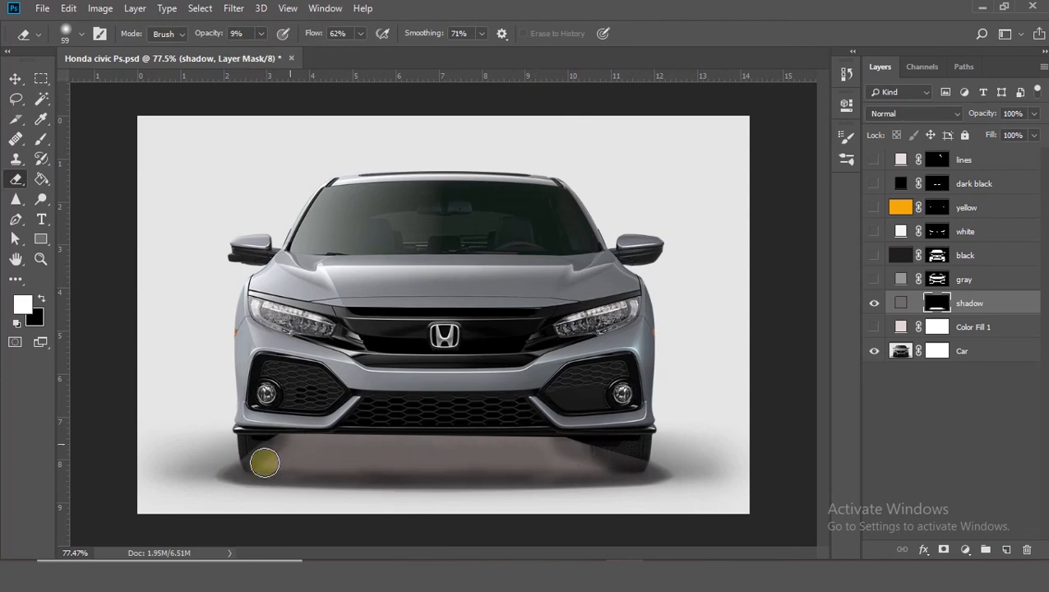
Make the Color Fill 1 background and all the car color layers from gray up to lines visible again.
left_click(875, 327)
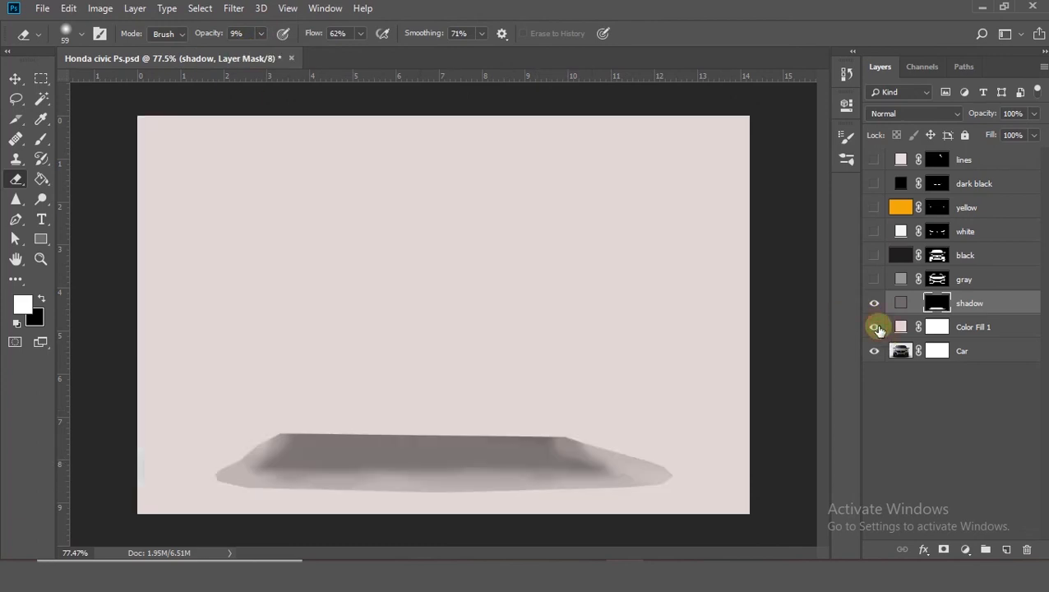
double_click(875, 304)
left_click(875, 280)
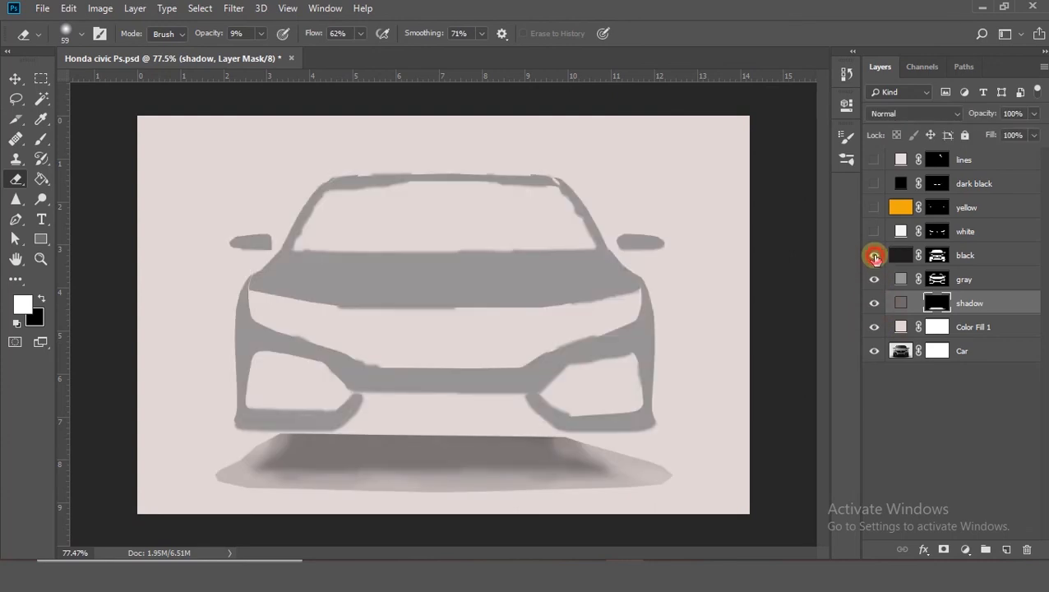
left_click(874, 255)
left_click(875, 232)
left_click(875, 209)
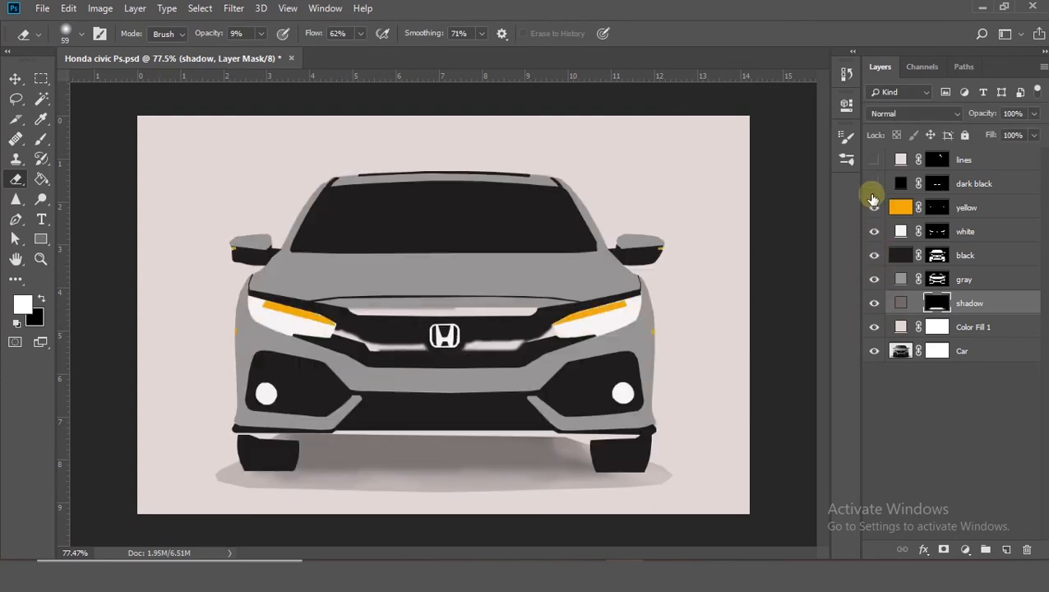
left_click(873, 185)
left_click(874, 161)
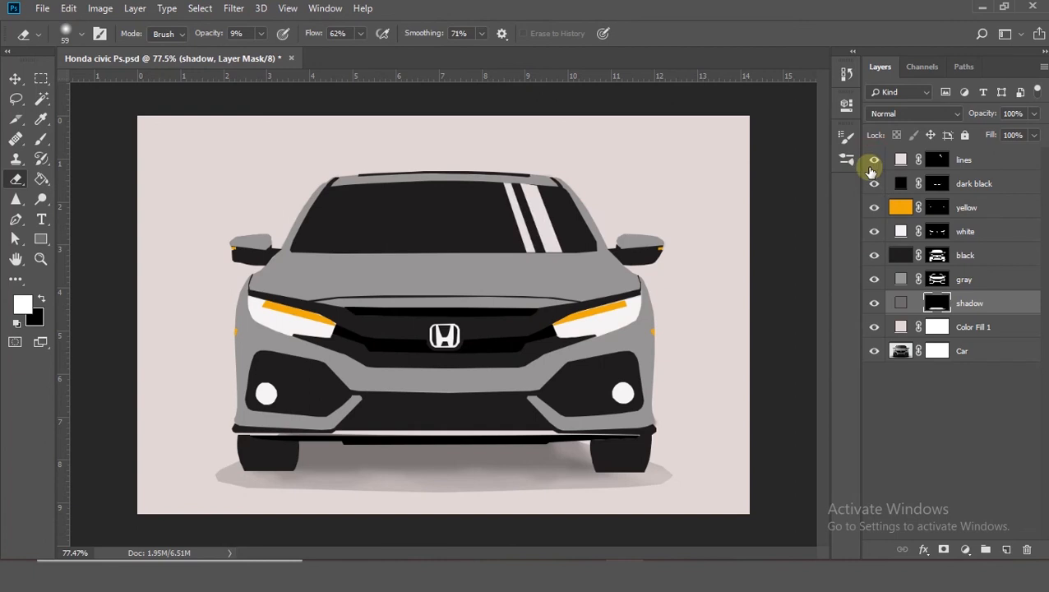
Reduce the Eraser brush to 25 px and raise its opacity to 42% for refining the shadow mask's edges.
scroll(745, 304, "down", 4)
scroll(744, 303, "up", 1)
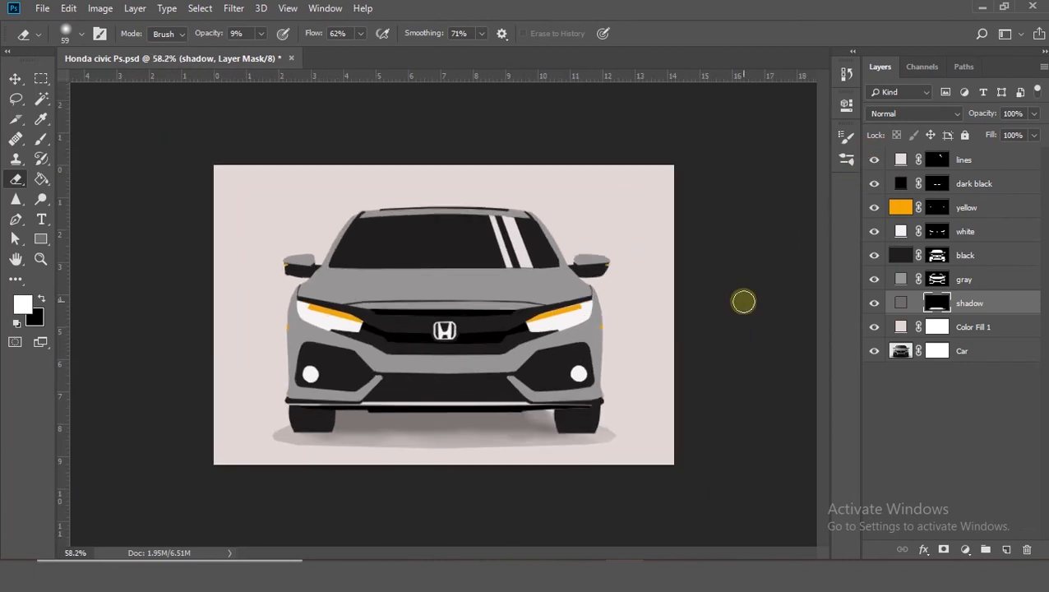
scroll(665, 394, "down", 4)
scroll(663, 393, "up", 8)
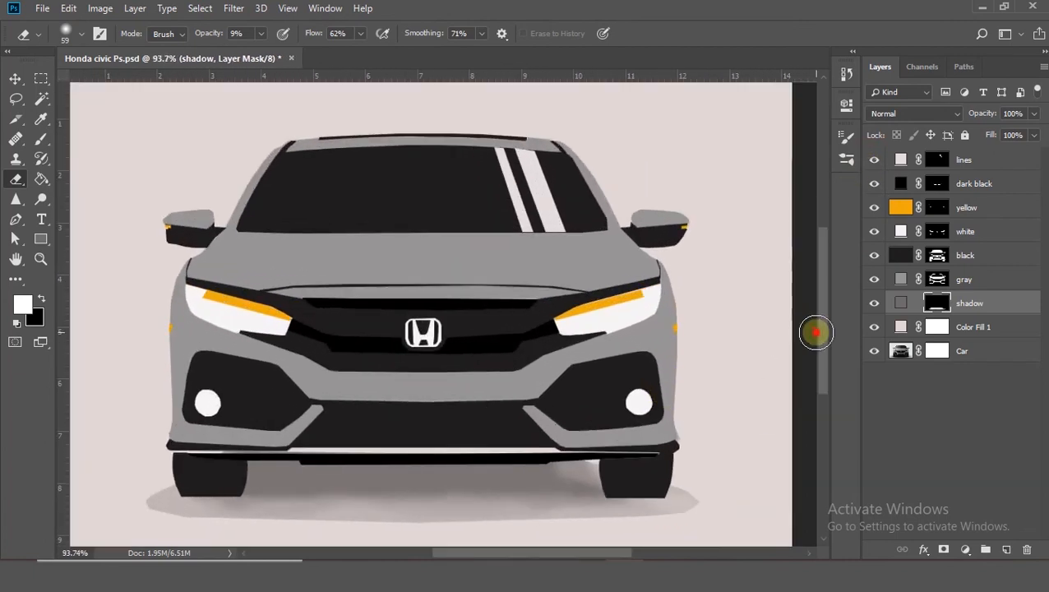
left_click_drag(825, 337, 825, 356)
scroll(715, 443, "up", 3)
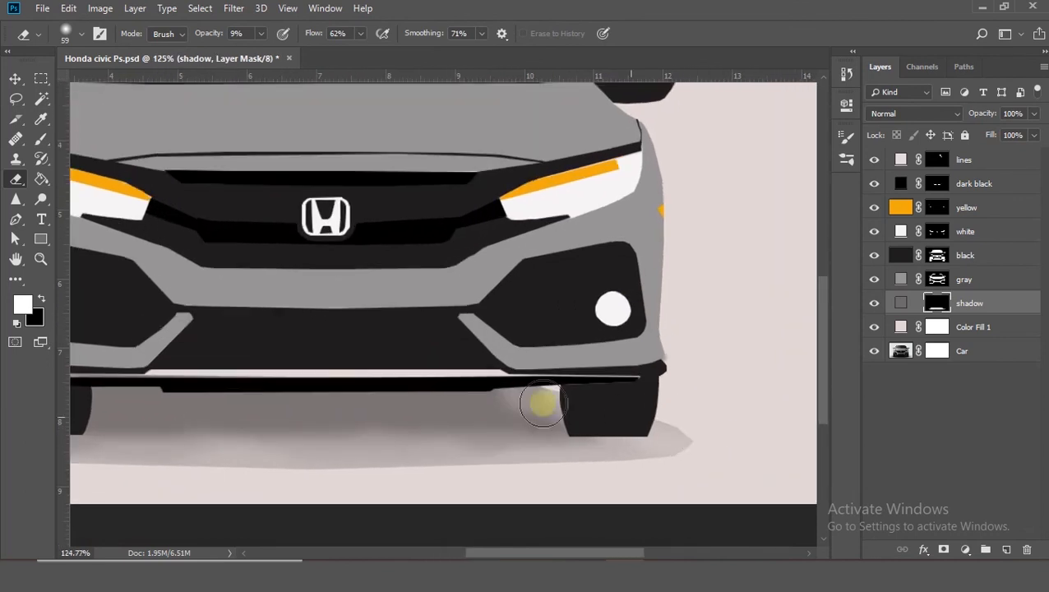
left_click(81, 36)
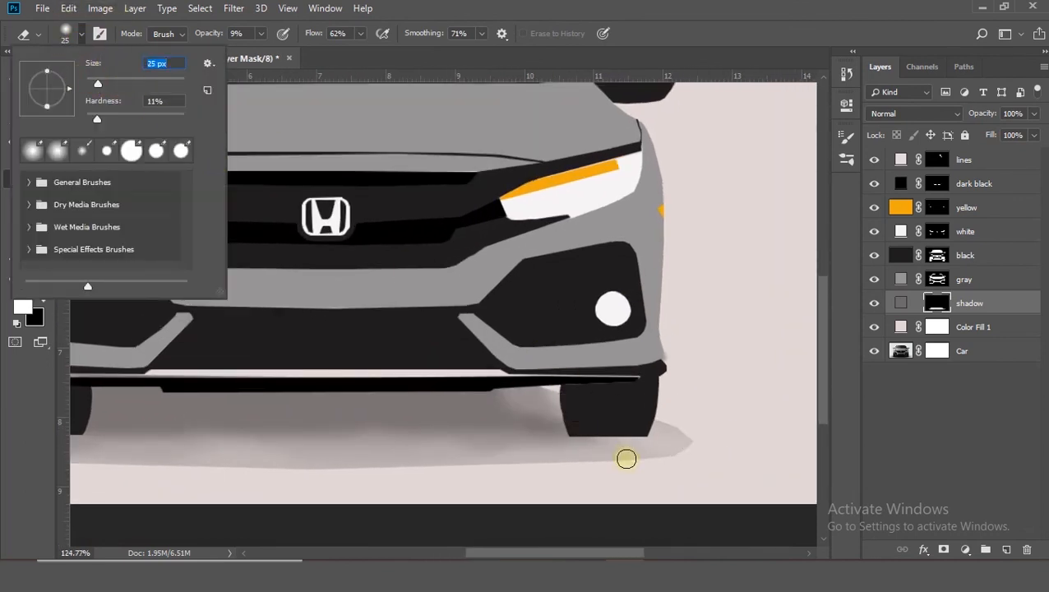
left_click(667, 426)
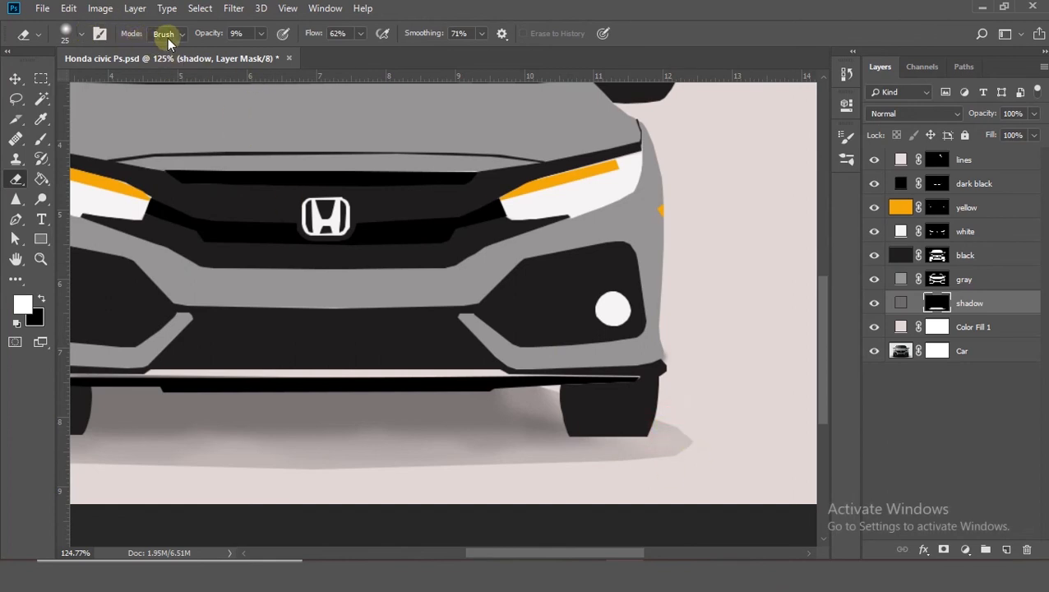
left_click_drag(281, 52, 286, 53)
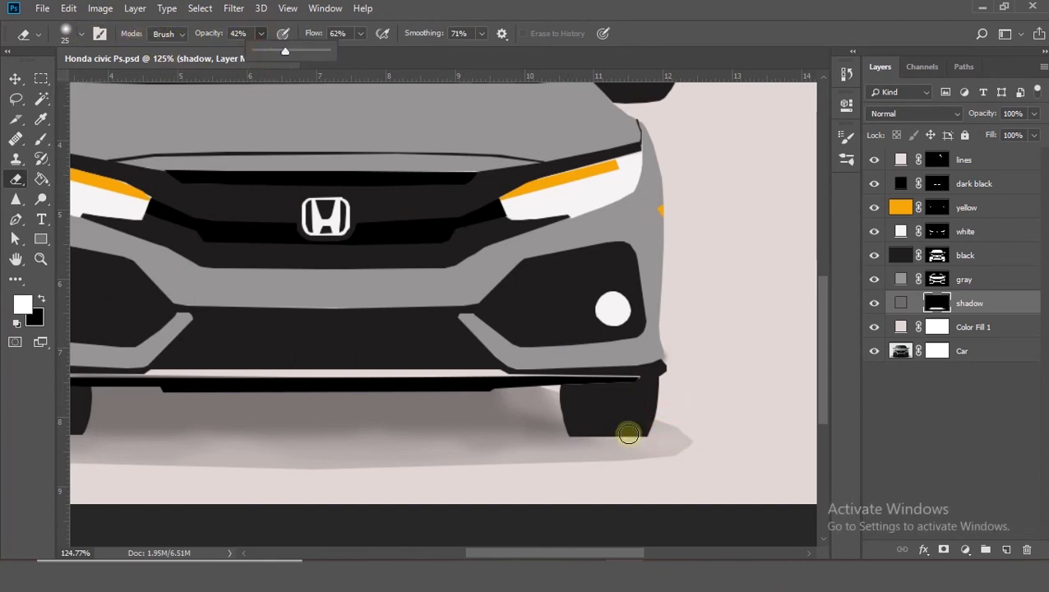
Softly erase the shadow mask's outer edge beside the right tire, along the bottom and around the left tire at 42% opacity.
left_click_drag(676, 428, 687, 436)
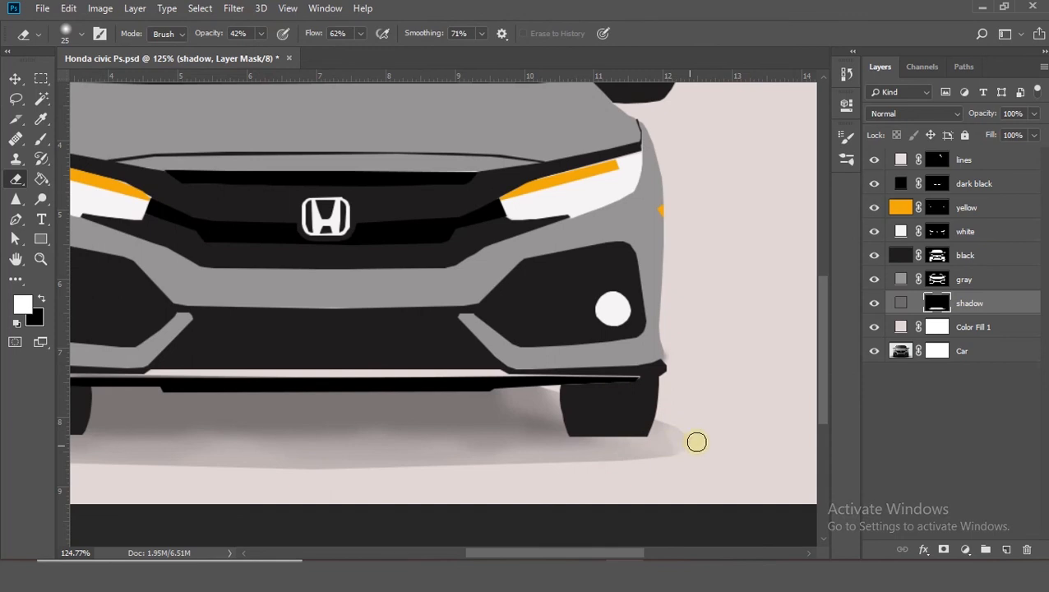
left_click_drag(822, 389, 824, 396)
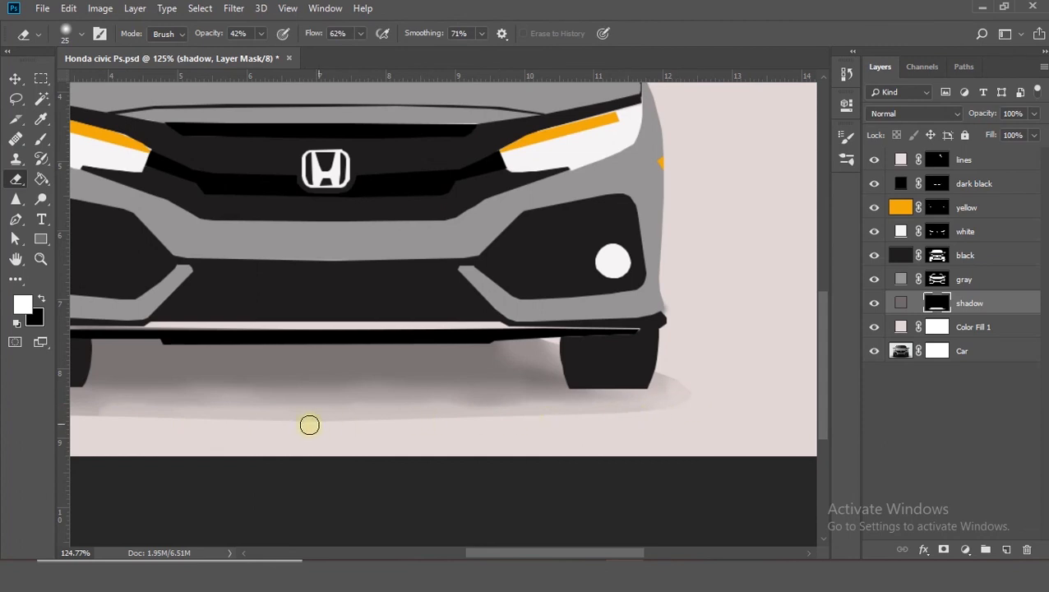
left_click_drag(534, 555, 464, 555)
mouse_move(387, 420)
left_mouse_down()
mouse_move(323, 413)
mouse_move(250, 399)
left_mouse_up()
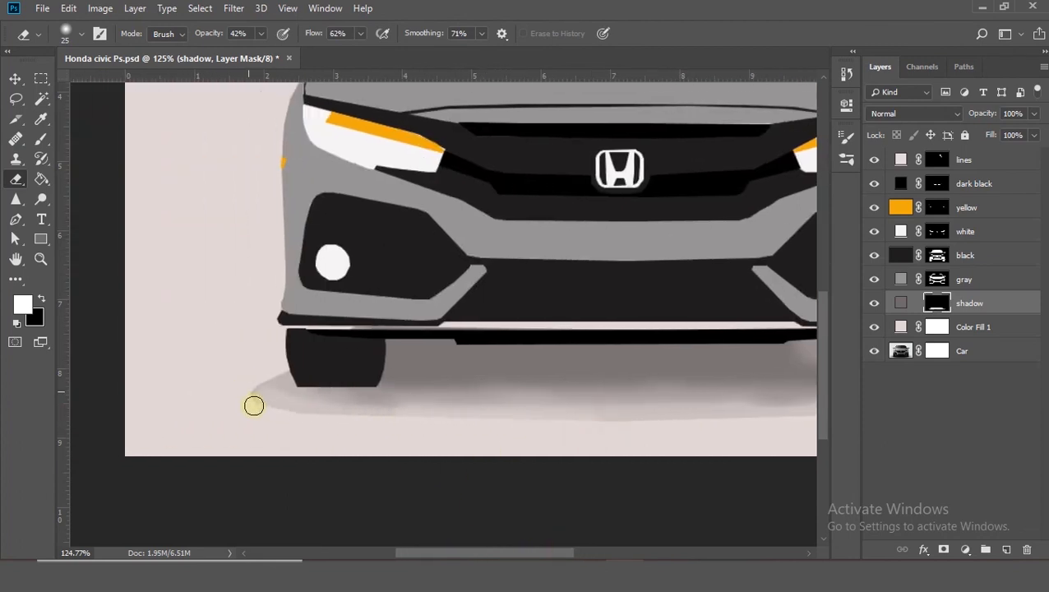
mouse_move(535, 553)
left_mouse_down()
mouse_move(584, 552)
mouse_move(541, 553)
left_mouse_up()
left_click_drag(334, 431, 182, 400)
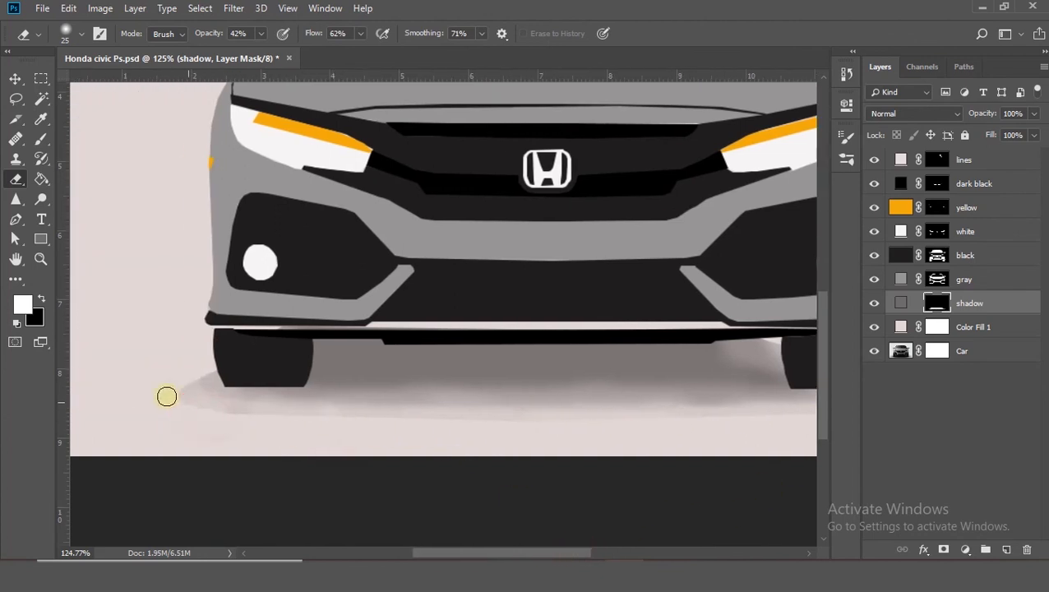
Set the Eraser opacity to 22% and lightly blend the lower part of the shadow along the ground between the tires.
left_click(262, 34)
left_click_drag(256, 53, 248, 53)
left_click_drag(273, 394, 575, 407)
left_click_drag(420, 553, 465, 553)
mouse_move(175, 412)
left_mouse_down()
mouse_move(459, 406)
mouse_move(557, 389)
left_mouse_up()
left_click_drag(493, 554, 459, 555)
mouse_move(240, 392)
left_mouse_down()
mouse_move(649, 389)
mouse_move(665, 402)
left_mouse_up()
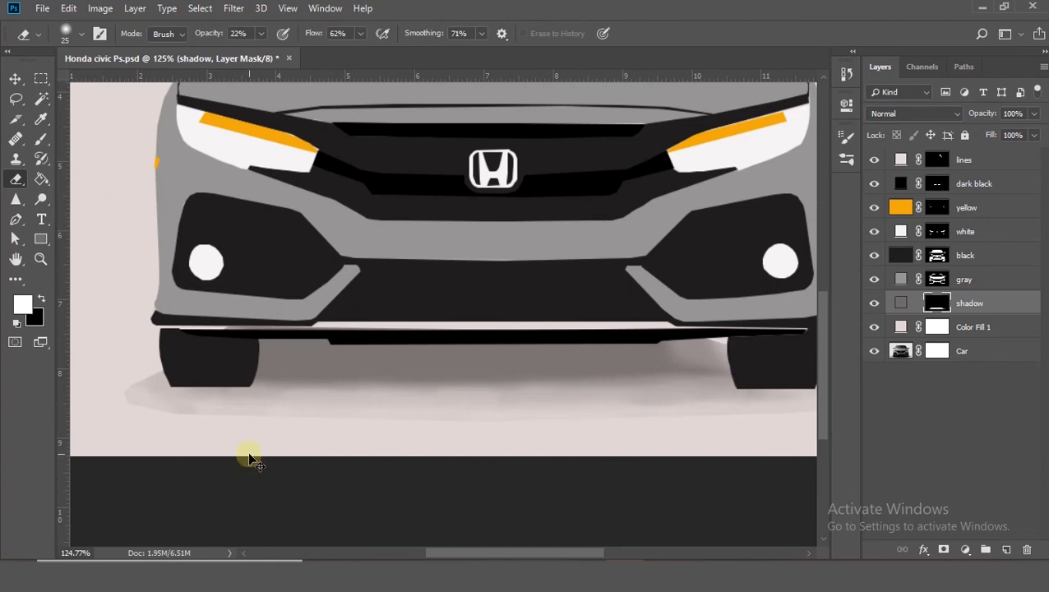
scroll(249, 455, "down", 7)
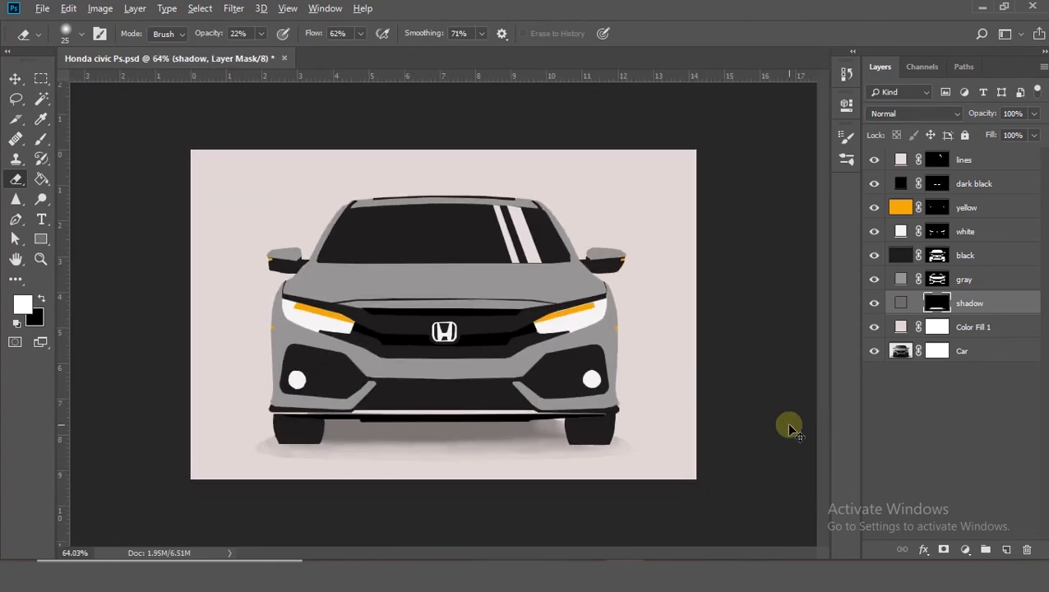
scroll(786, 421, "up", 1)
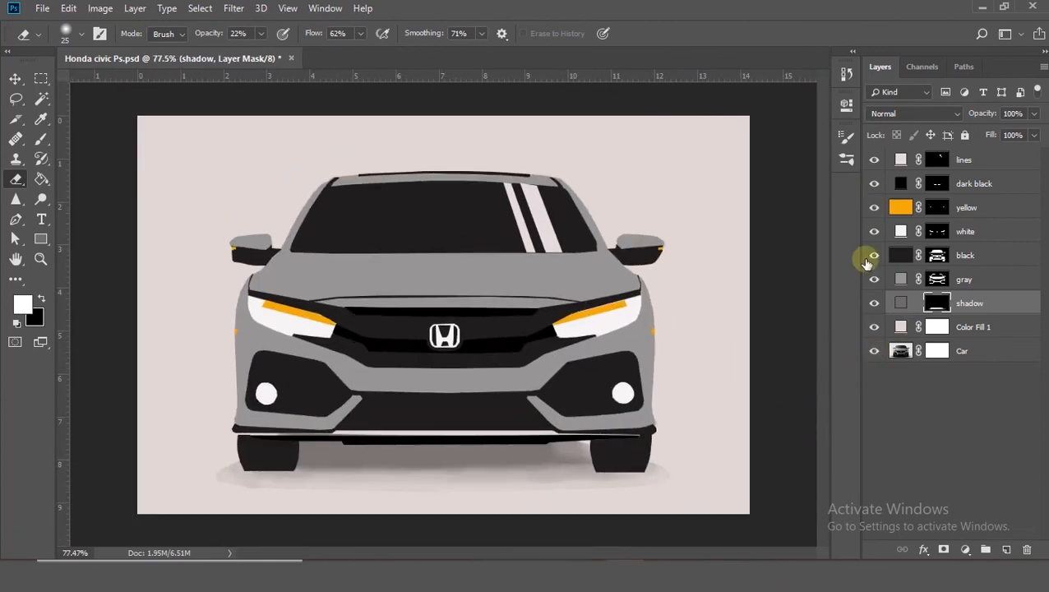